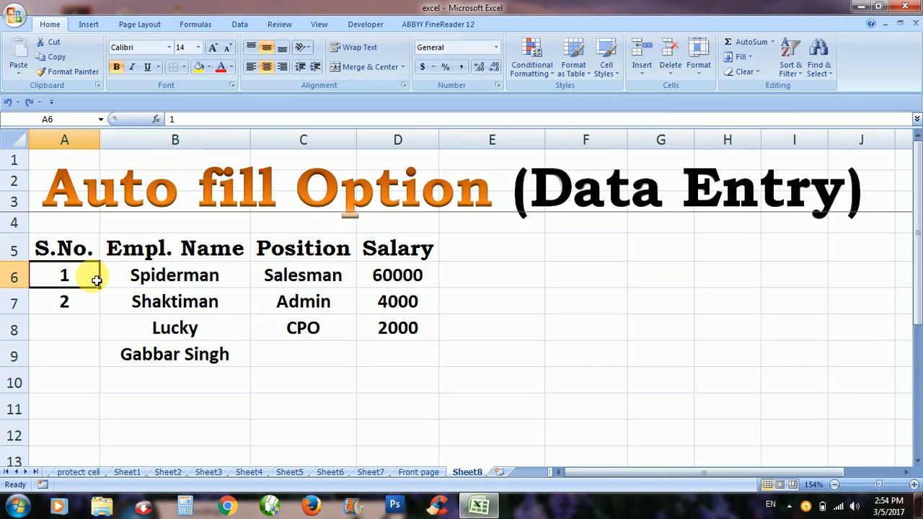
- Clear the existing employee data from cells A6:D9 below the table headers
{"action": "key", "text": "shift+Down"}
{"action": "key", "text": "shift+Right"}
{"action": "key", "text": "shift+Right"}
{"action": "key", "text": "shift+Right"}
{"action": "key", "text": "shift+Down"}
{"action": "key", "text": "shift+Down"}
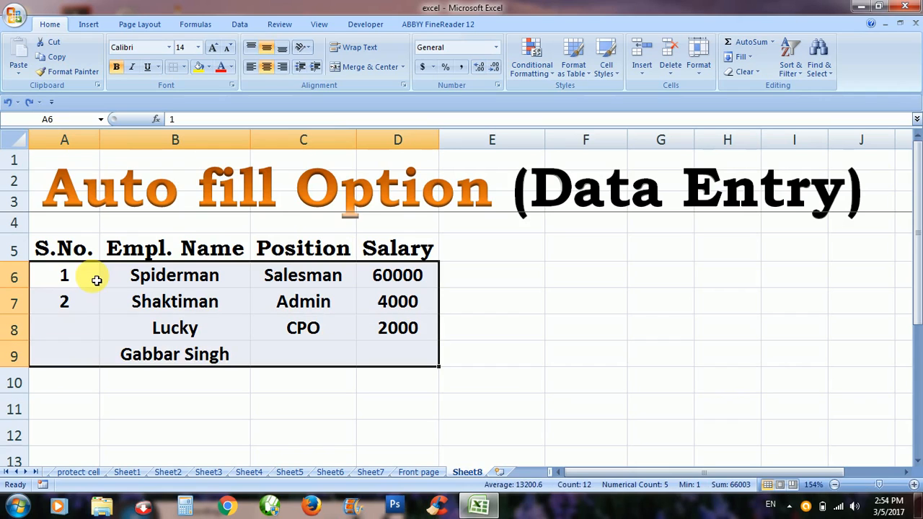
{"action": "key", "text": "Delete"}
- Fill row 6 with serial number 1, employee name Shaktiman, position Admin and salary 25000
{"action": "left_click", "coordinate": [97, 281]}
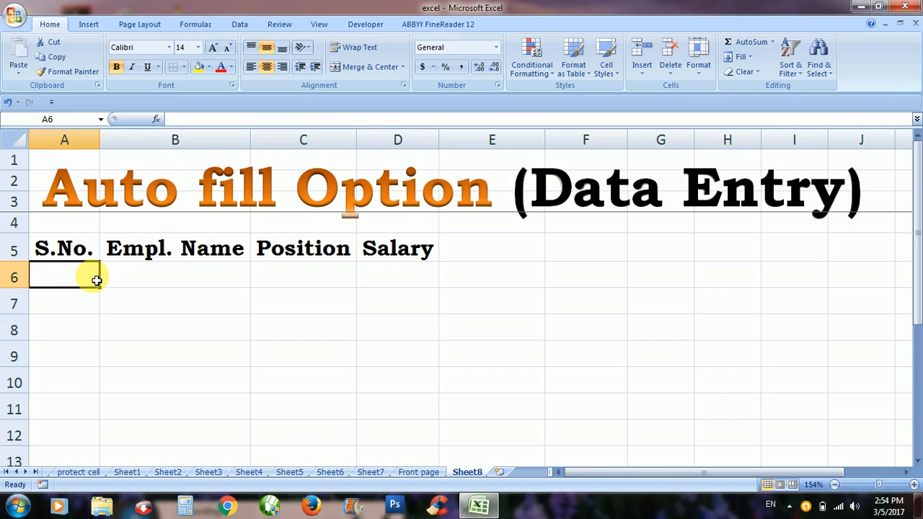
{"action": "type", "text": "1"}
{"action": "key", "text": "Tab"}
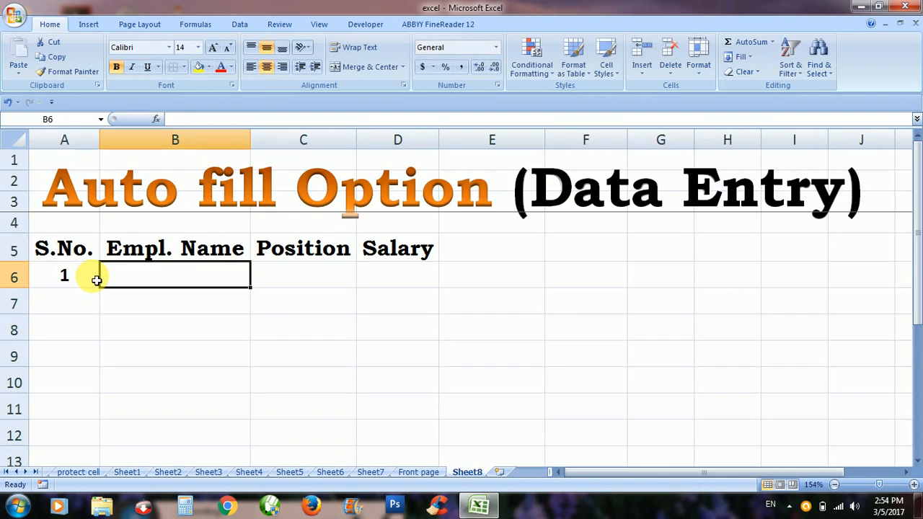
{"action": "type", "text": "Sha"}
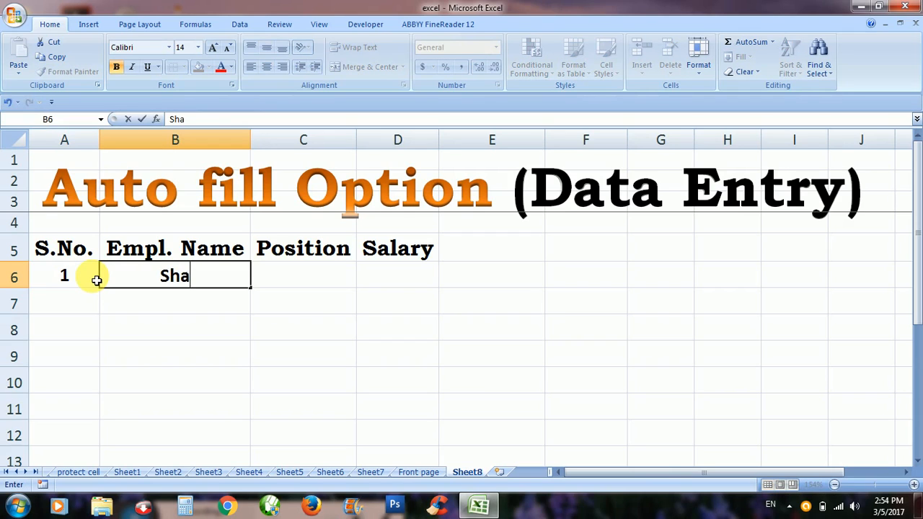
{"action": "type", "text": "ktiman"}
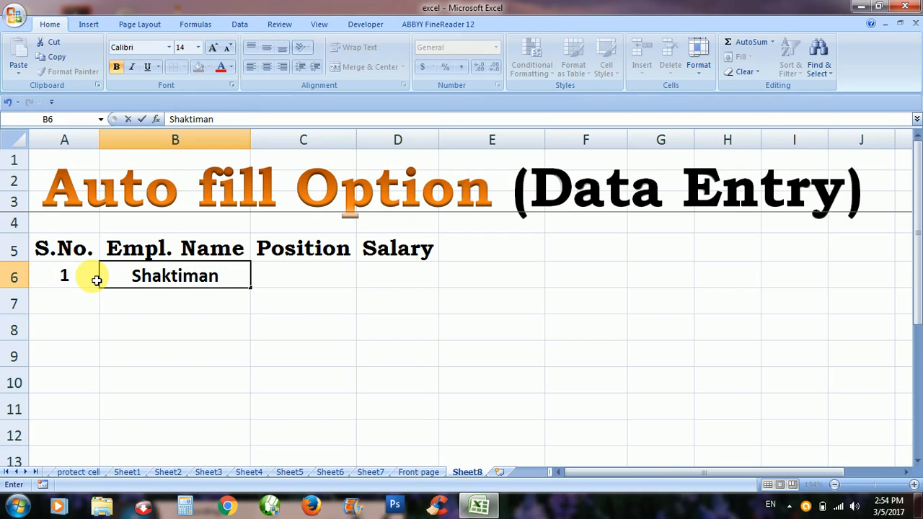
{"action": "key", "text": "Tab"}
{"action": "type", "text": "Admin"}
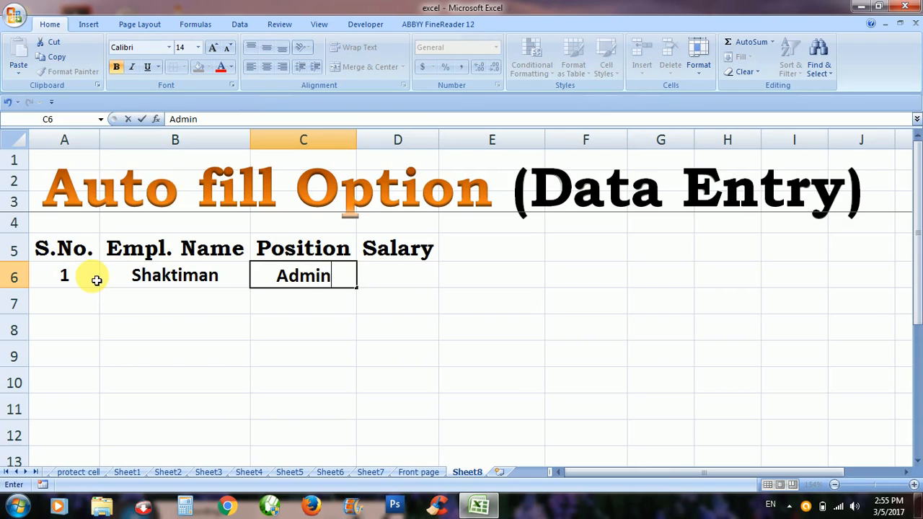
{"action": "key", "text": "Tab"}
{"action": "type", "text": "25000"}
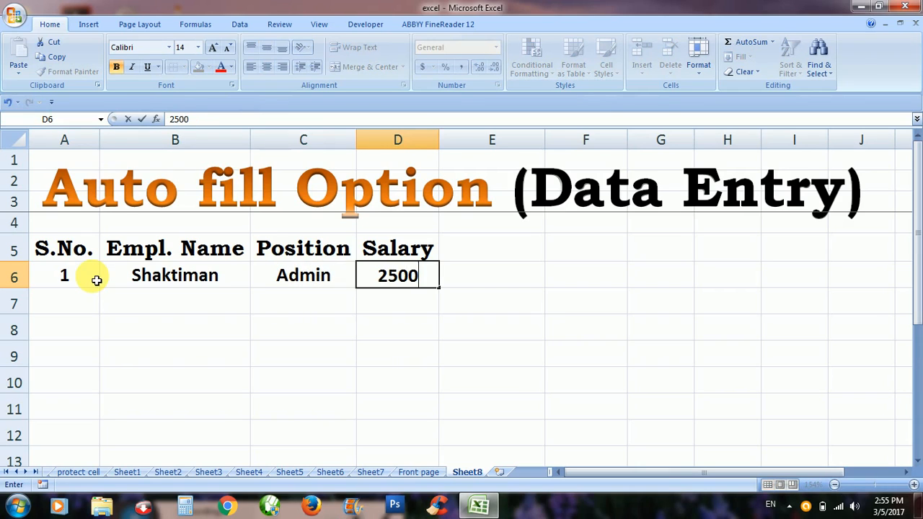
{"action": "key", "text": "Return"}
- Fill row 7 with serial number 2, the second employee's full name, position Accountant and salary 27000
{"action": "key", "text": "Left"}
{"action": "key", "text": "Left"}
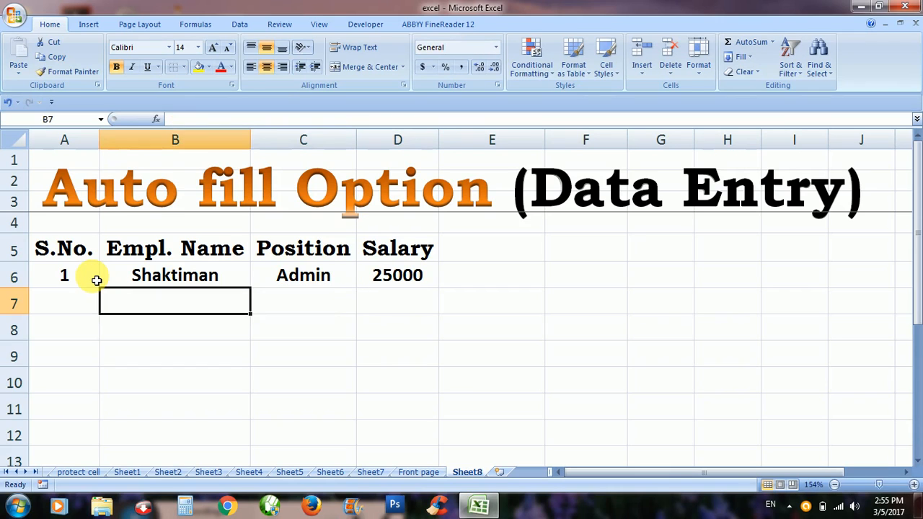
{"action": "type", "text": "2"}
{"action": "key", "text": "Tab"}
{"action": "type", "text": "Lucky"}
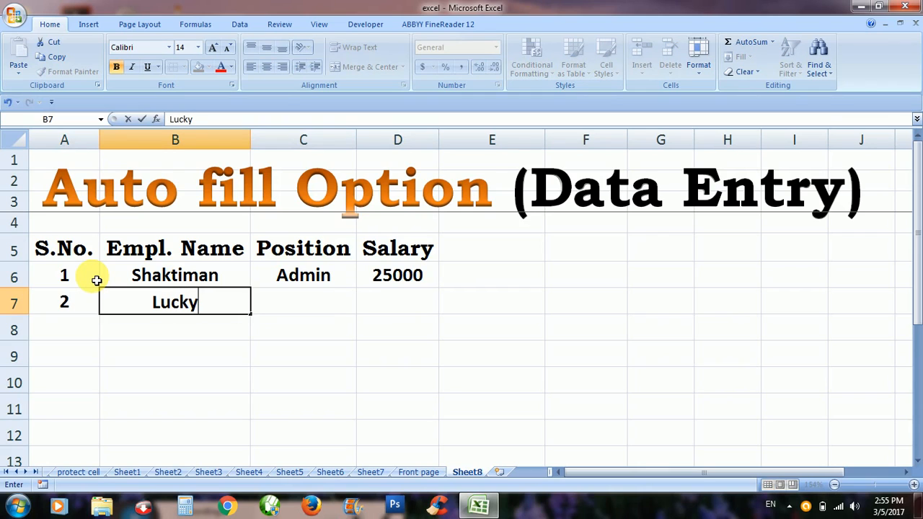
{"action": "type", "text": " Singh"}
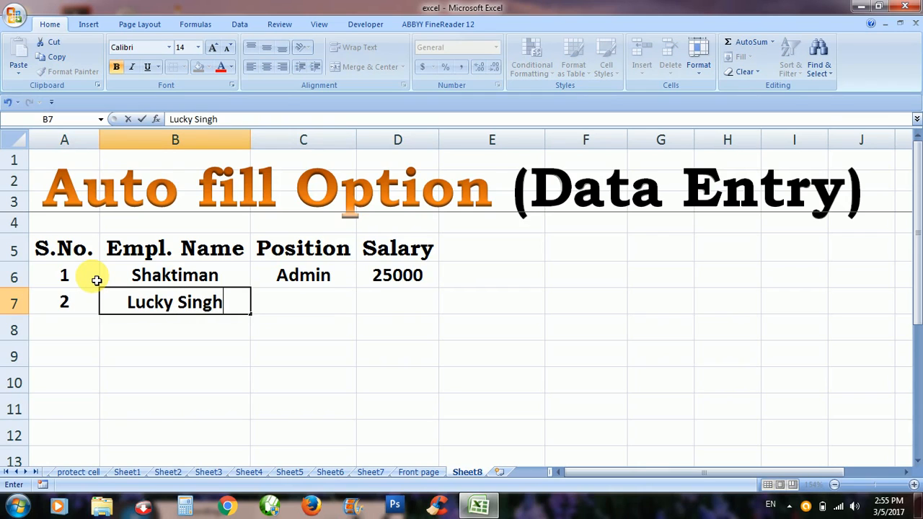
{"action": "key", "text": "Tab"}
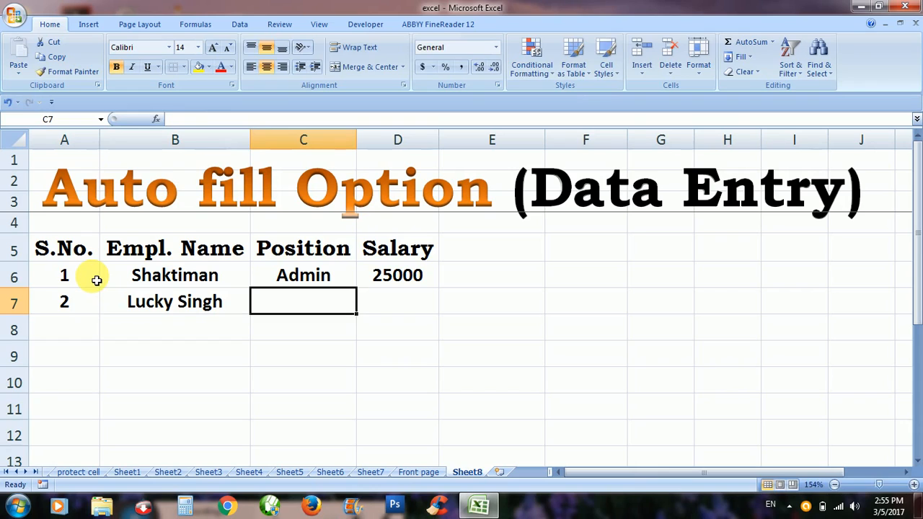
{"action": "type", "text": "Accoun"}
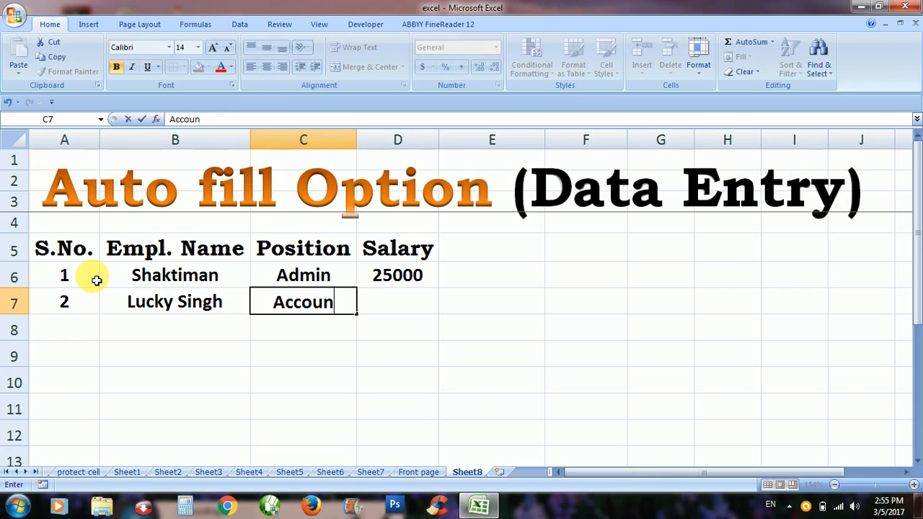
{"action": "type", "text": "tant"}
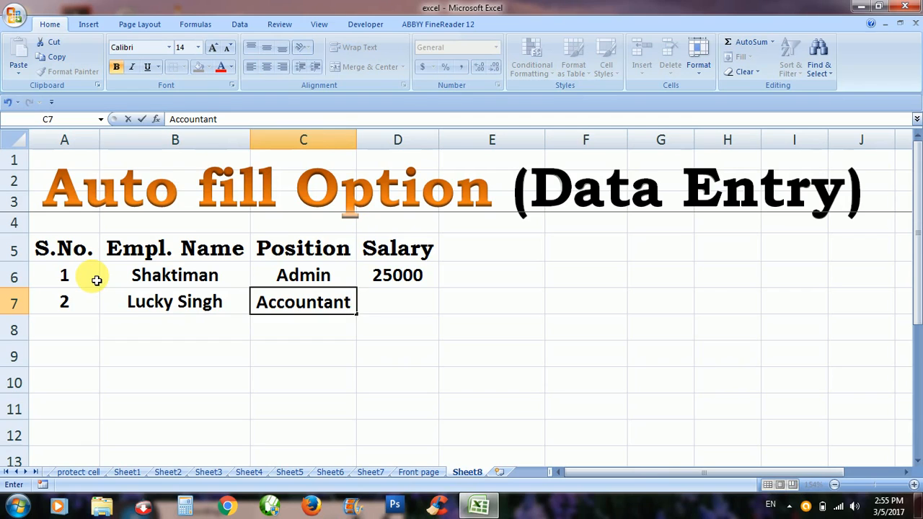
{"action": "key", "text": "Tab"}
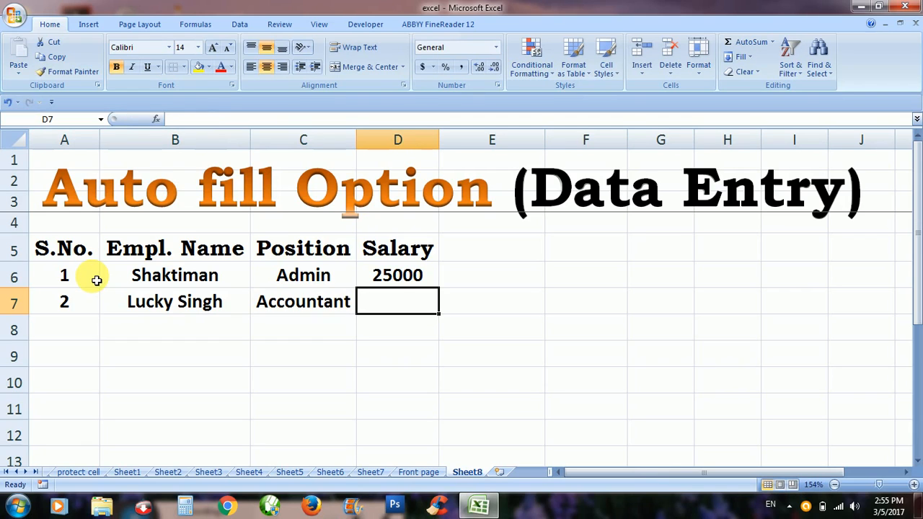
{"action": "type", "text": "27"}
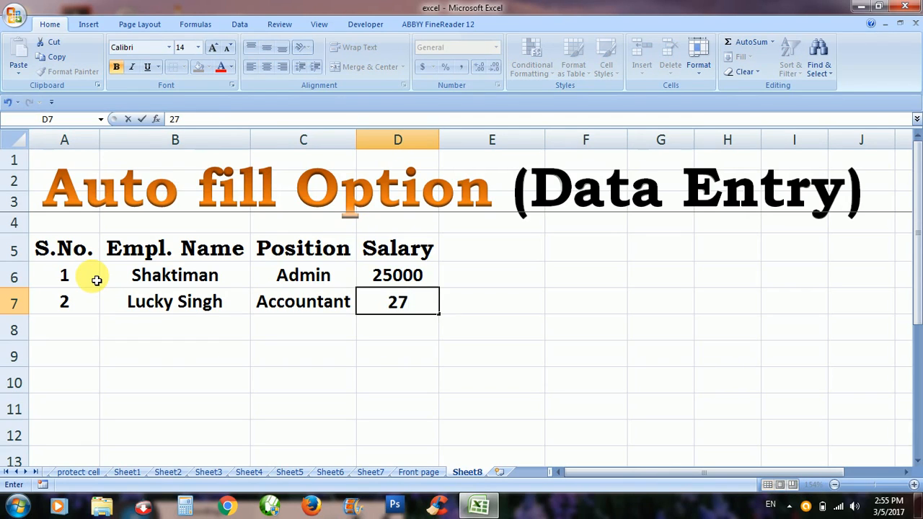
{"action": "type", "text": "000"}
{"action": "key", "text": "Return"}
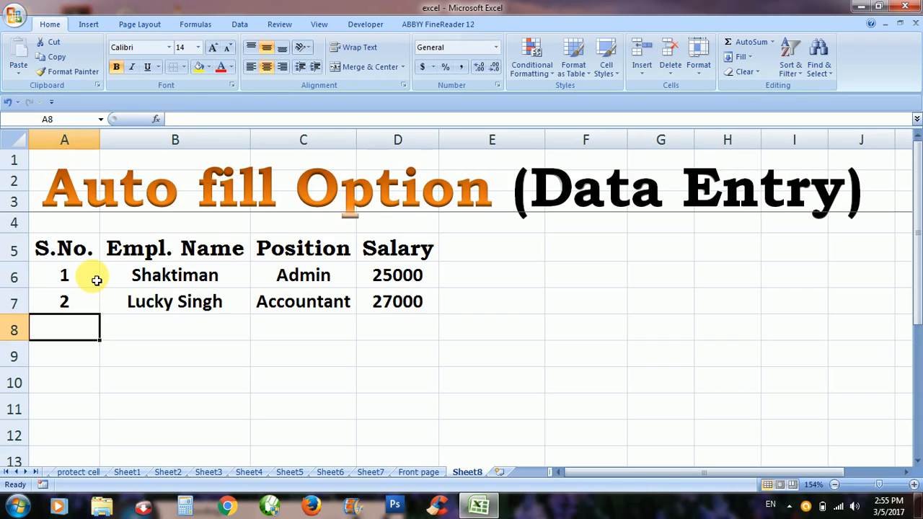
- Fill row 8 with employee name Spiderman, position Admin and salary 30000, leaving the serial number blank
{"action": "key", "text": "Up"}
{"action": "key", "text": "Right"}
{"action": "key", "text": "Down"}
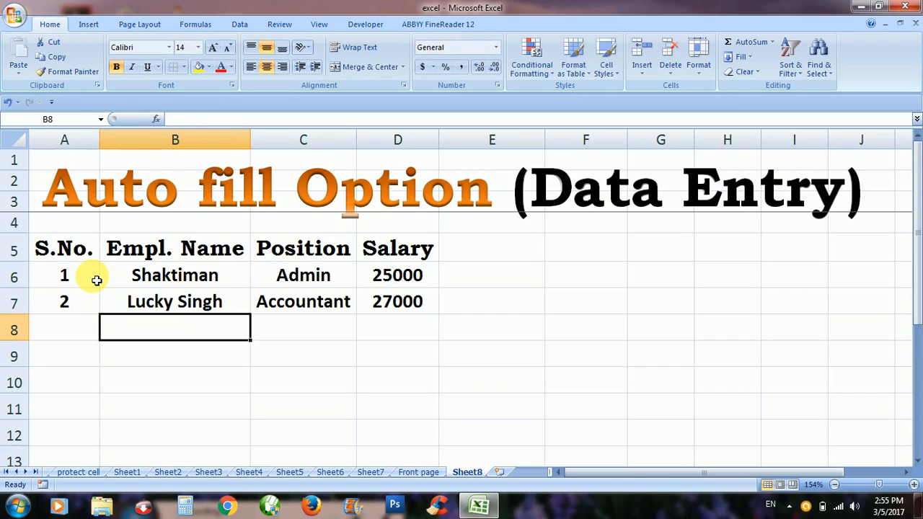
{"action": "type", "text": "Sp"}
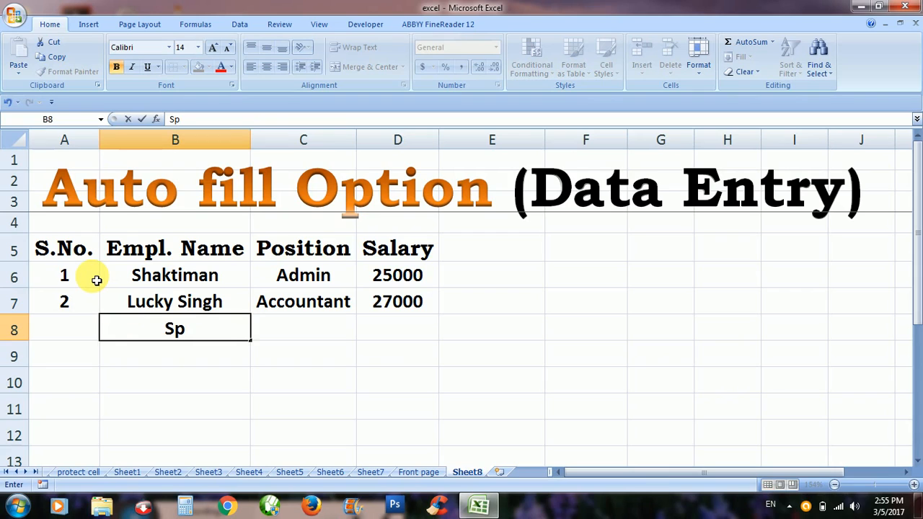
{"action": "type", "text": "ider"}
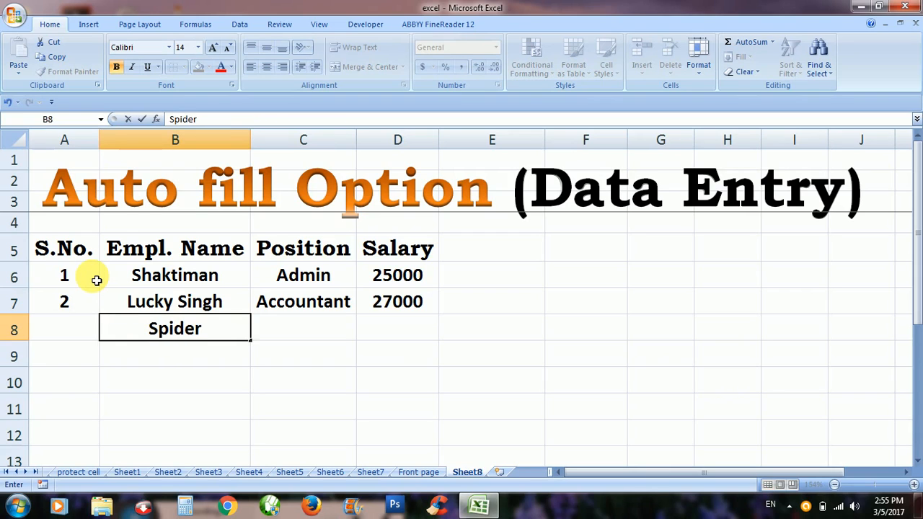
{"action": "type", "text": "man"}
{"action": "key", "text": "Tab"}
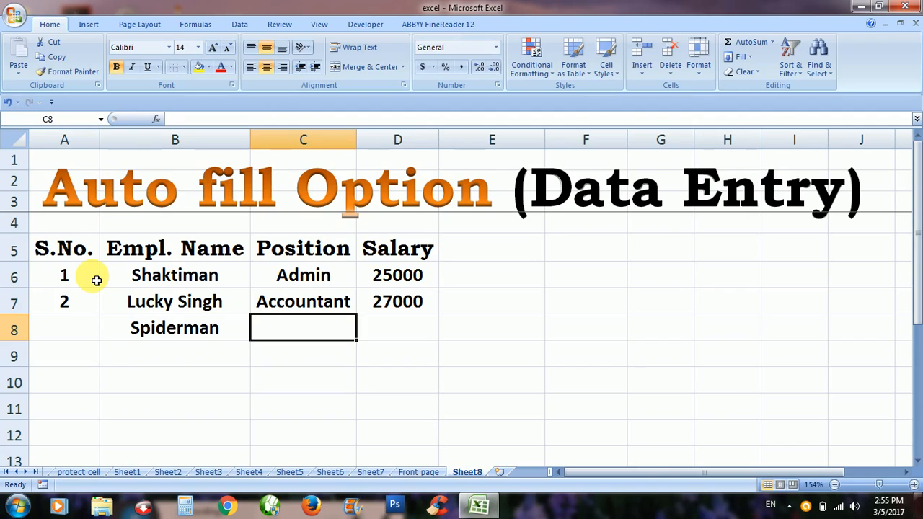
{"action": "type", "text": "Admin"}
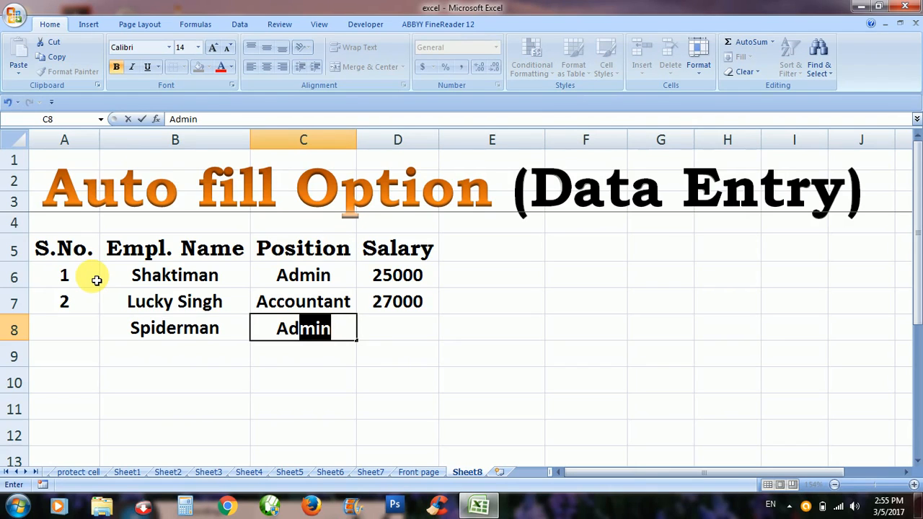
{"action": "key", "text": "Tab"}
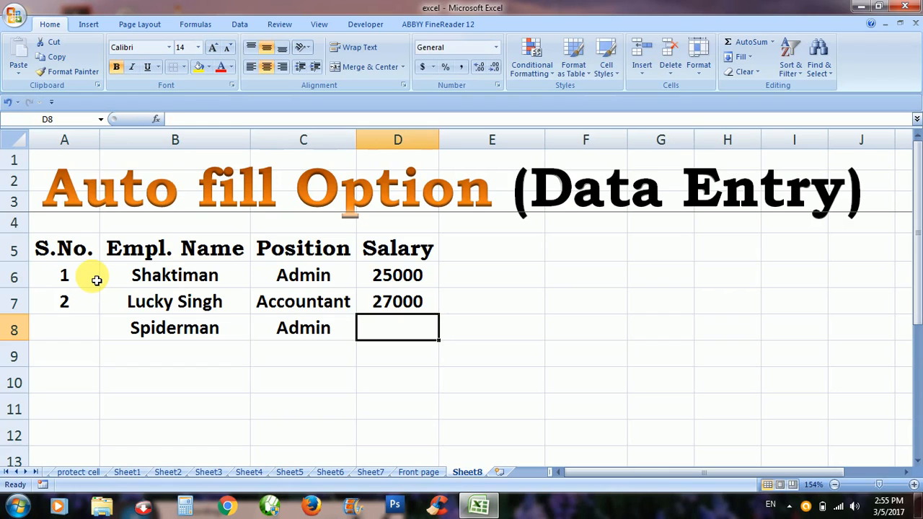
{"action": "type", "text": "30000"}
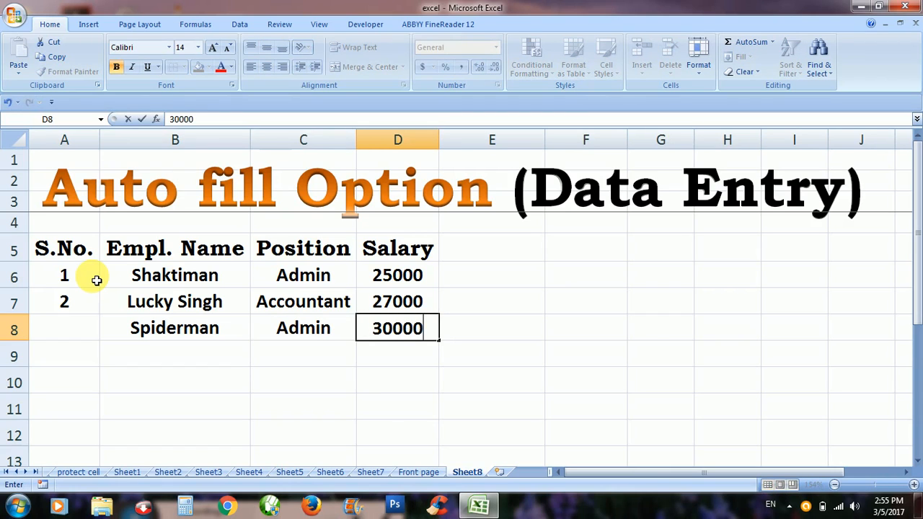
{"action": "key", "text": "Return"}
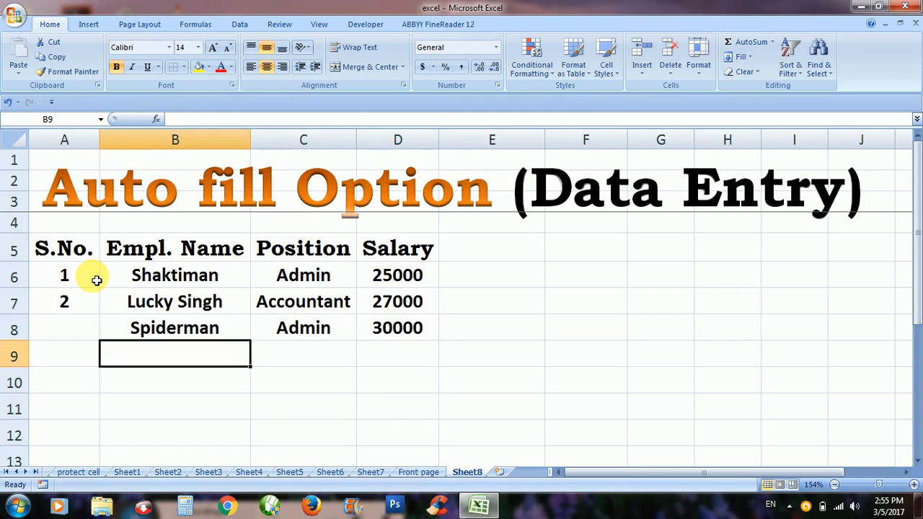
- Enter the fourth employee's full name in cell B9, leaving the serial number blank
{"action": "key", "text": "Left"}
{"action": "key", "text": "Up"}
{"action": "key", "text": "Down"}
{"action": "key", "text": "Right"}
{"action": "type", "text": "Ga"}
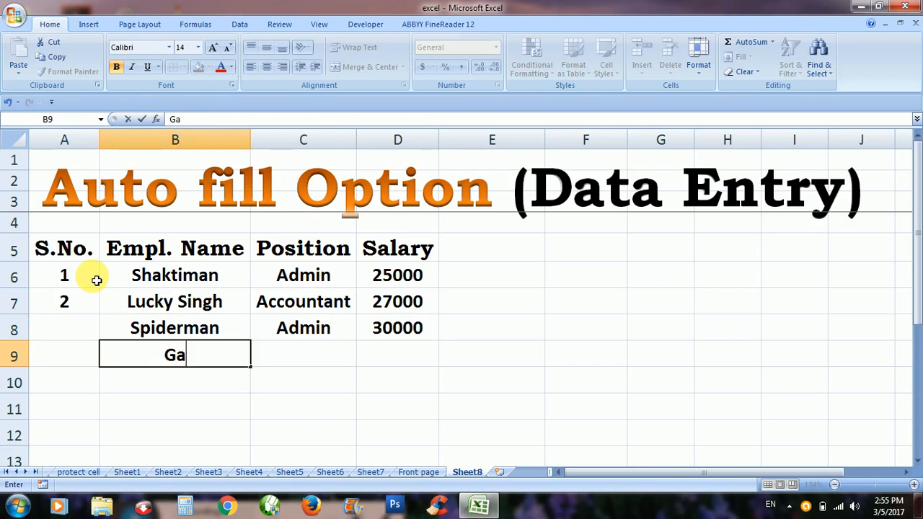
{"action": "type", "text": "bbar Singh"}
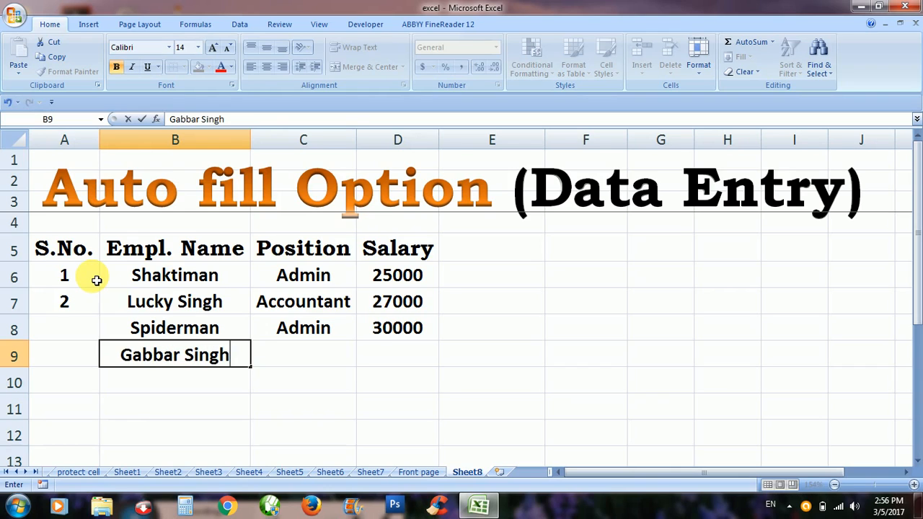
- Complete the fourth employee's record in row 9 with position Salesman and salary 15000
{"action": "key", "text": "Tab"}
{"action": "type", "text": "S"}
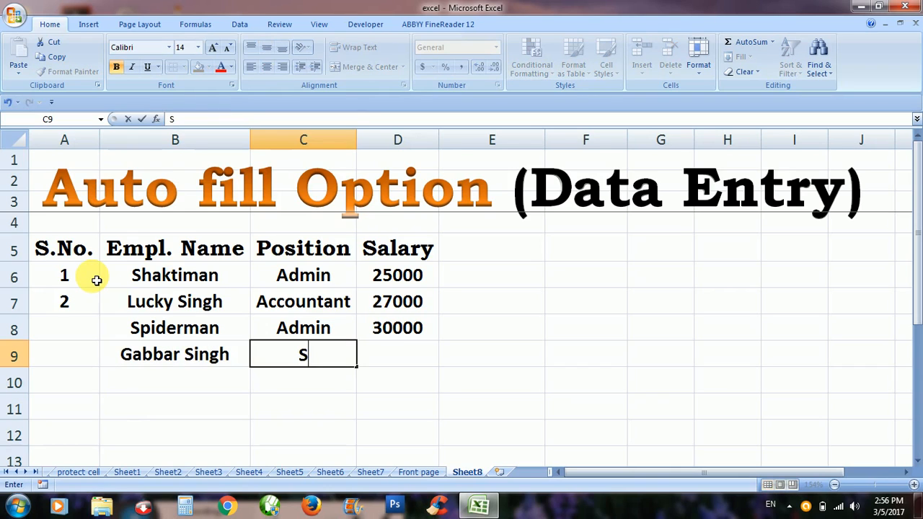
{"action": "type", "text": "ale"}
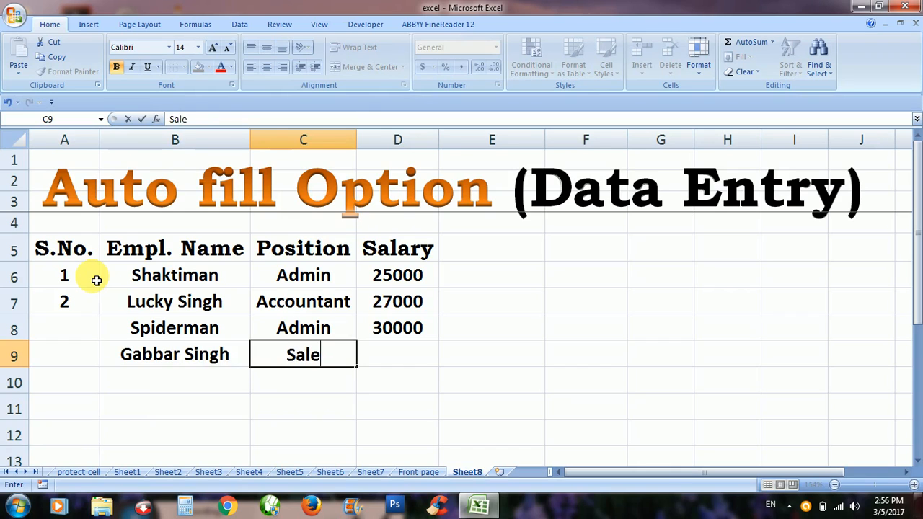
{"action": "key", "text": "BackSpace"}
{"action": "key", "text": "BackSpace"}
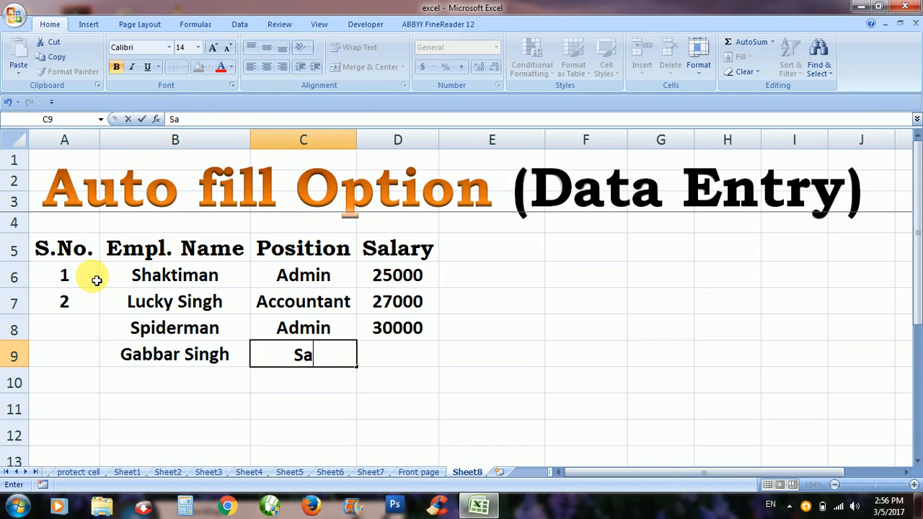
{"action": "type", "text": "les"}
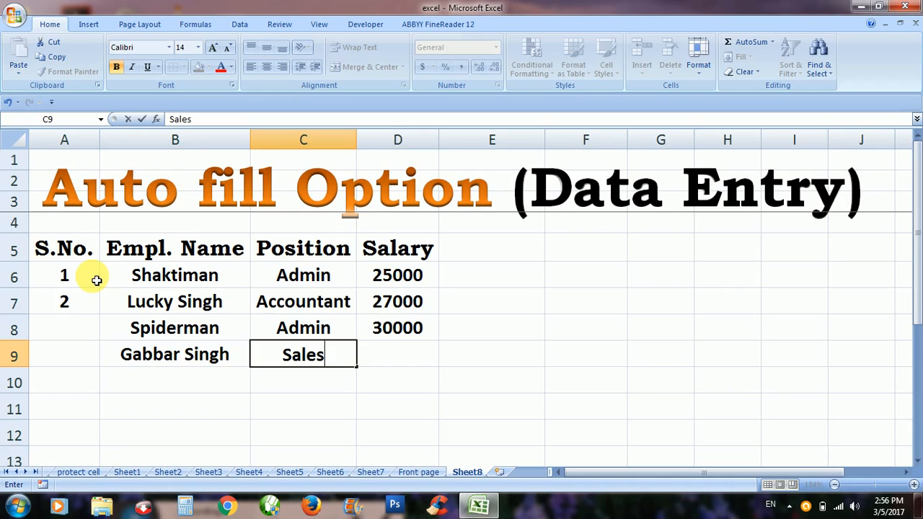
{"action": "type", "text": "man"}
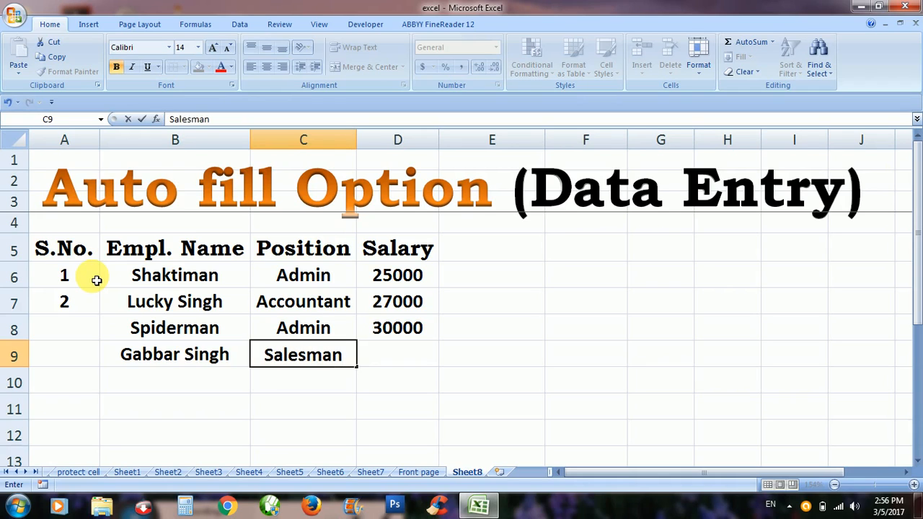
{"action": "key", "text": "Tab"}
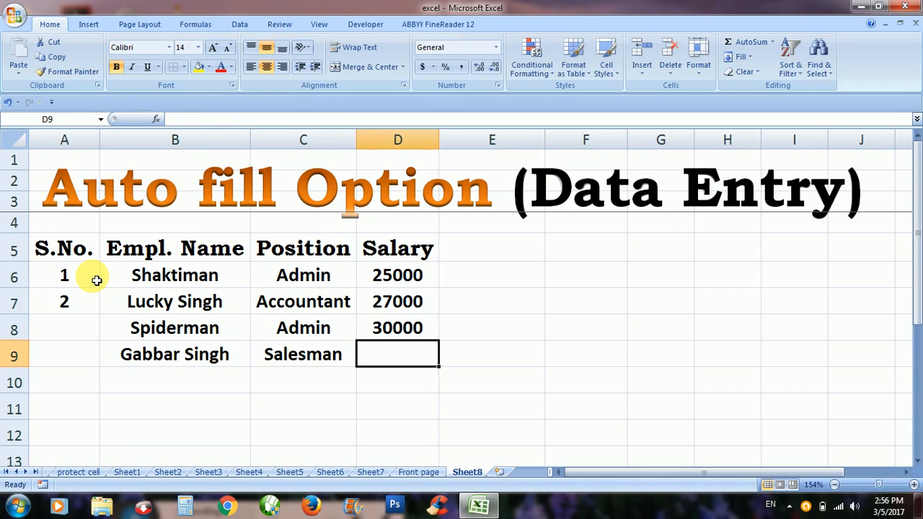
{"action": "type", "text": "15000"}
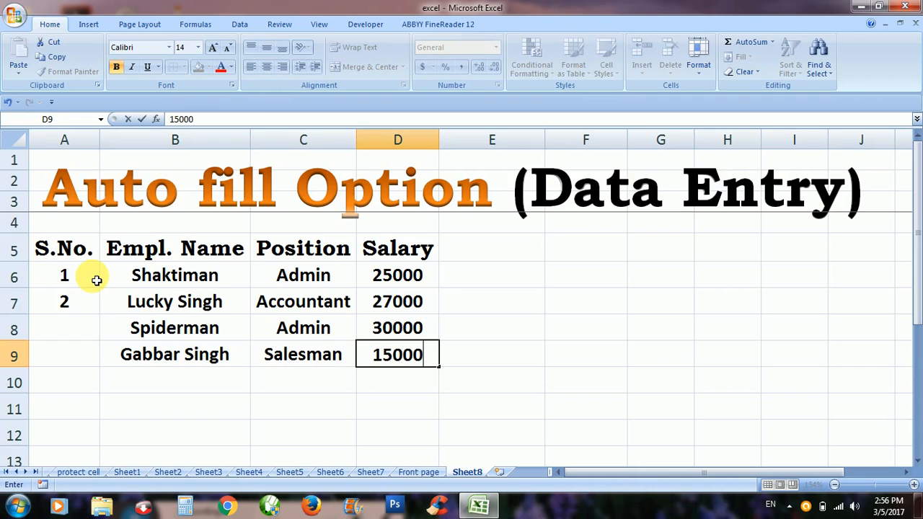
{"action": "key", "text": "Return"}
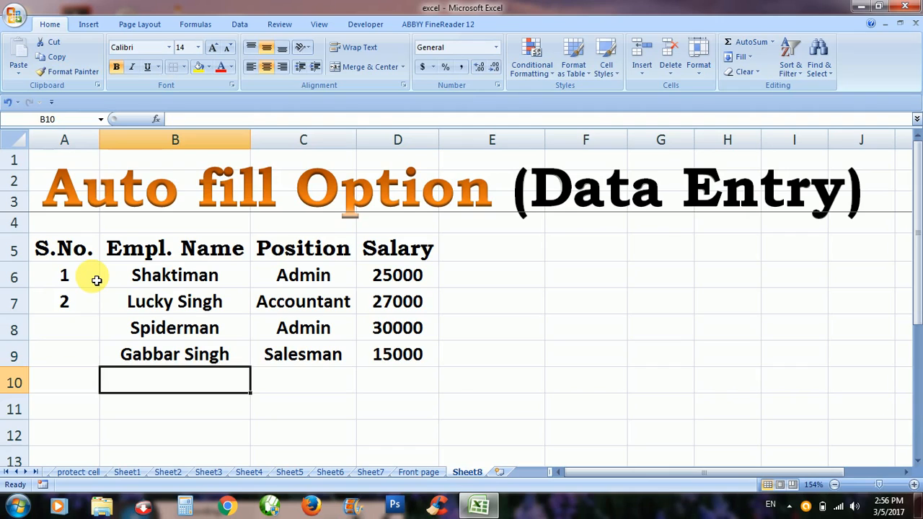
- Fill row 10 with the fifth employee's name, position Accountant and salary 27000, leaving the serial number blank
{"action": "type", "text": "Kaliya"}
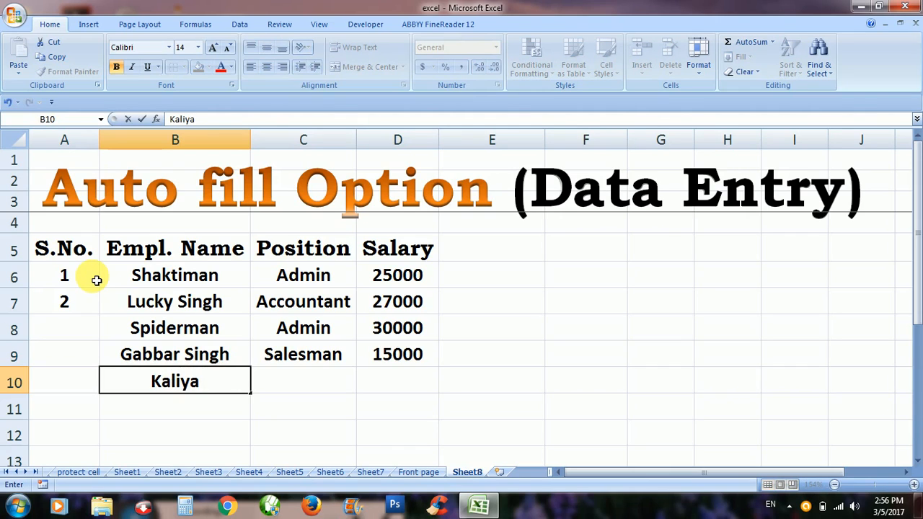
{"action": "key", "text": "Tab"}
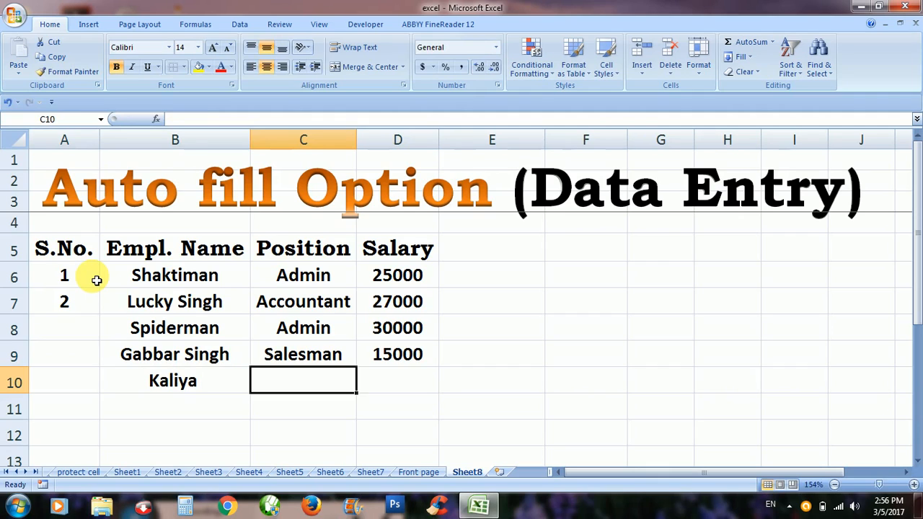
{"action": "type", "text": "Accountant"}
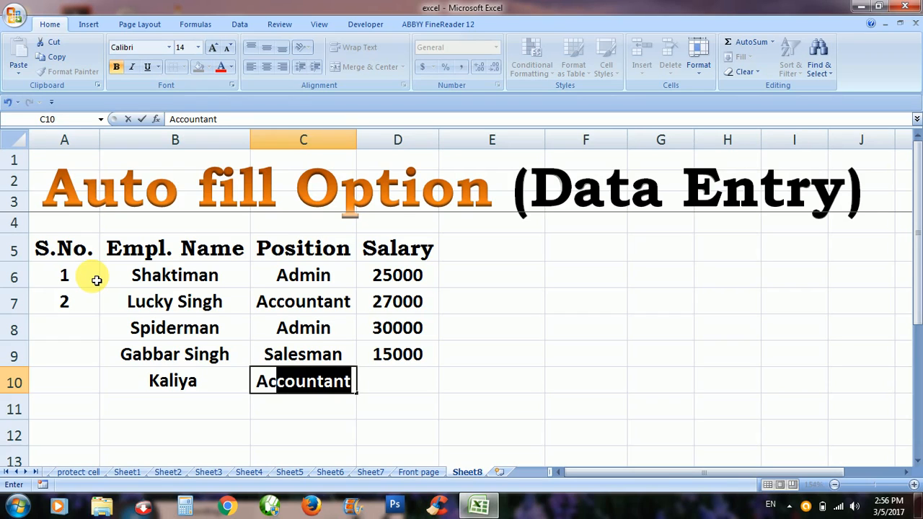
{"action": "key", "text": "Tab"}
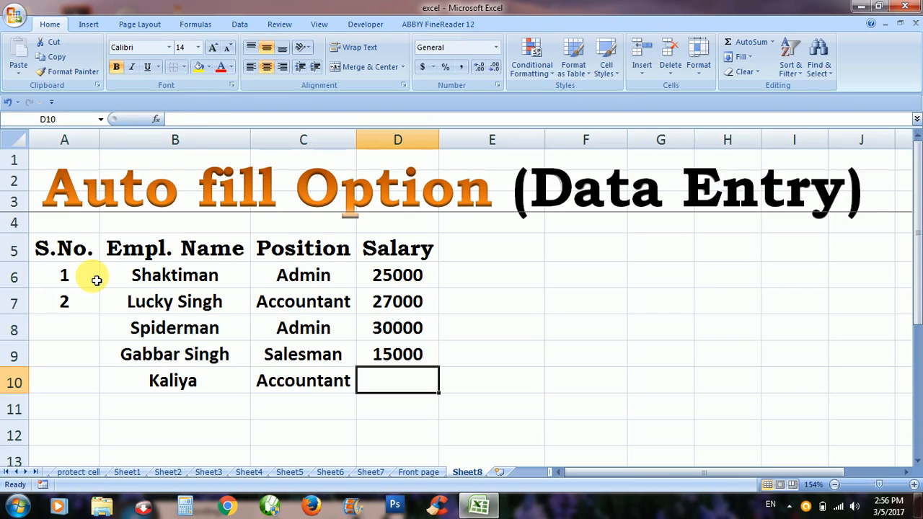
{"action": "type", "text": "2"}
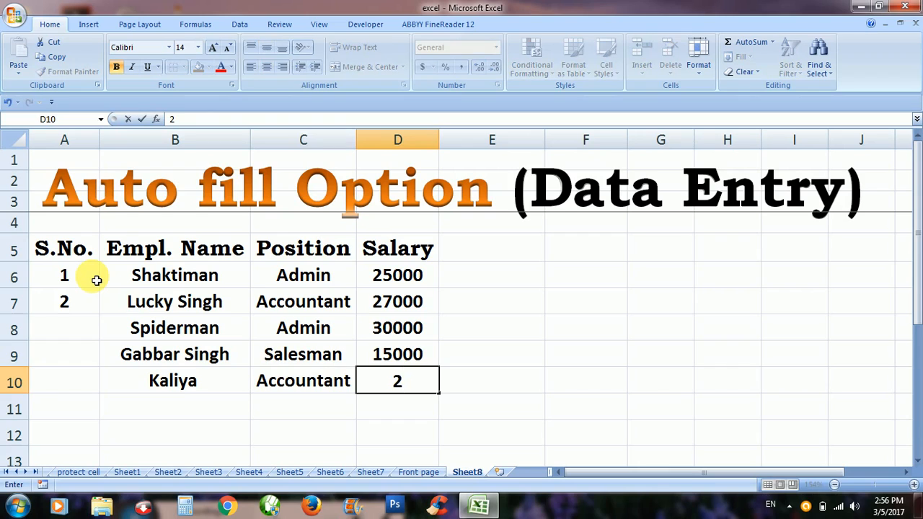
{"action": "type", "text": "7000"}
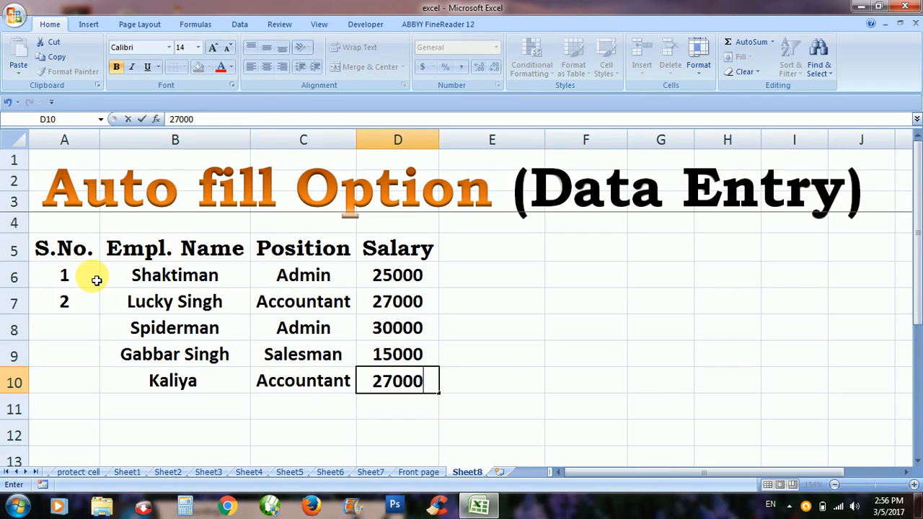
{"action": "key", "text": "Return"}
- Look over the position entries and the serial number cells of the employee table
{"action": "key", "text": "Left"}
{"action": "key", "text": "Up"}
{"action": "key", "text": "Up"}
{"action": "key", "text": "Up"}
{"action": "key", "text": "Up"}
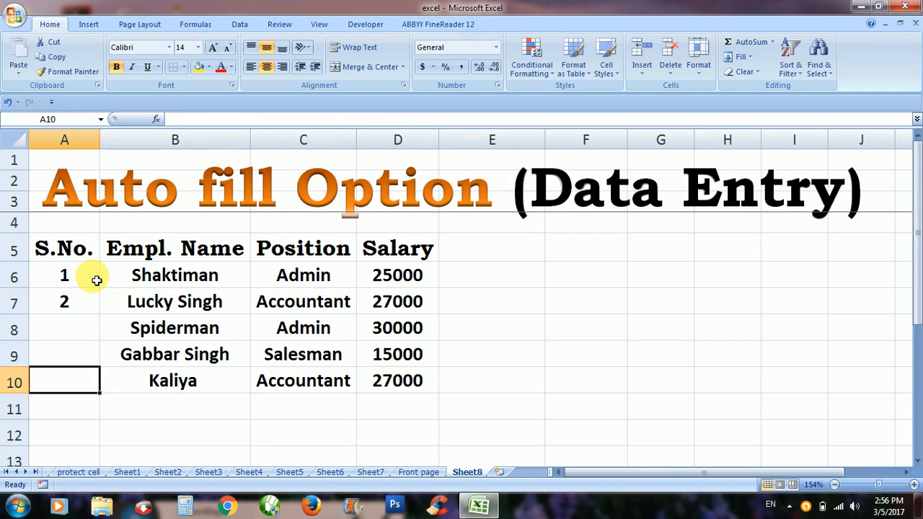
{"action": "key", "text": "Up"}
{"action": "key", "text": "Right"}
{"action": "key", "text": "Right"}
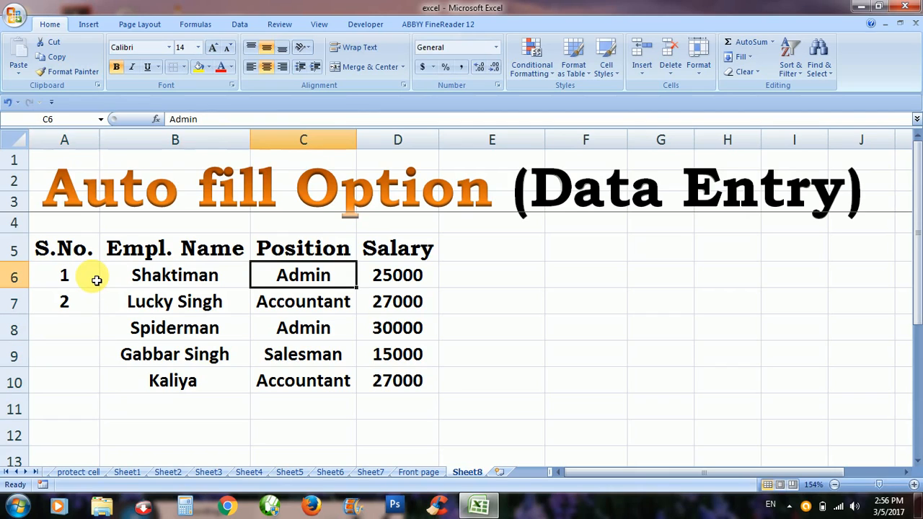
{"action": "key", "text": "Down"}
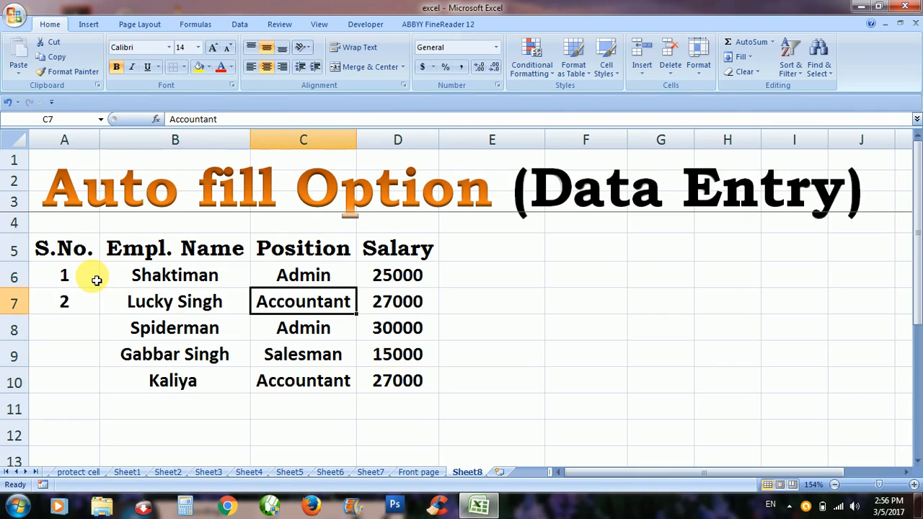
{"action": "key", "text": "Down"}
{"action": "key", "text": "Left"}
{"action": "key", "text": "Left"}
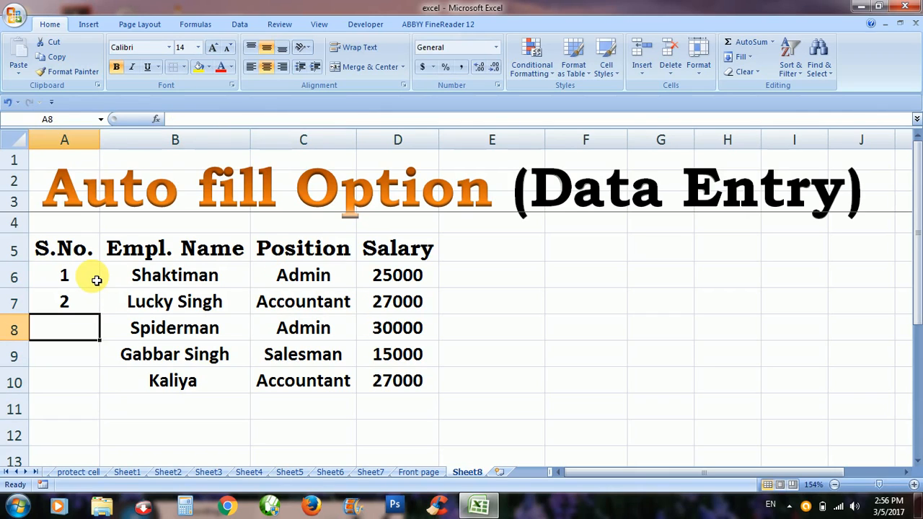
- Auto fill the serial numbers from A6:A7 down to A10 as a series
{"action": "key", "text": "Up"}
{"action": "key", "text": "Up"}
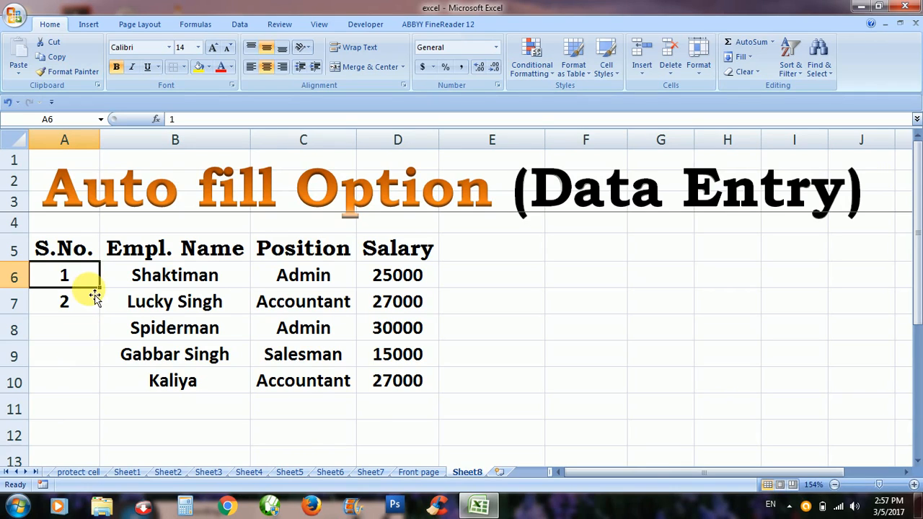
{"action": "left_click_drag", "start_coordinate": [92, 282], "coordinate": [91, 293]}
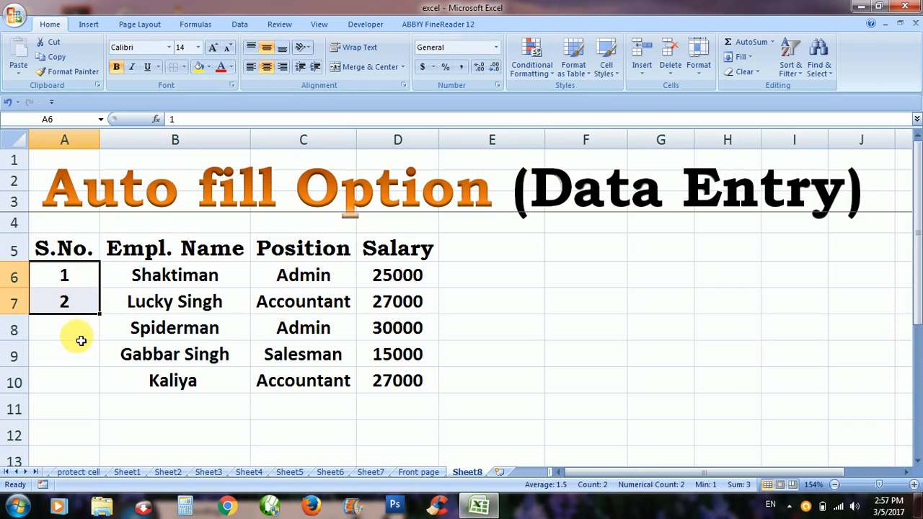
{"action": "left_click", "coordinate": [81, 340]}
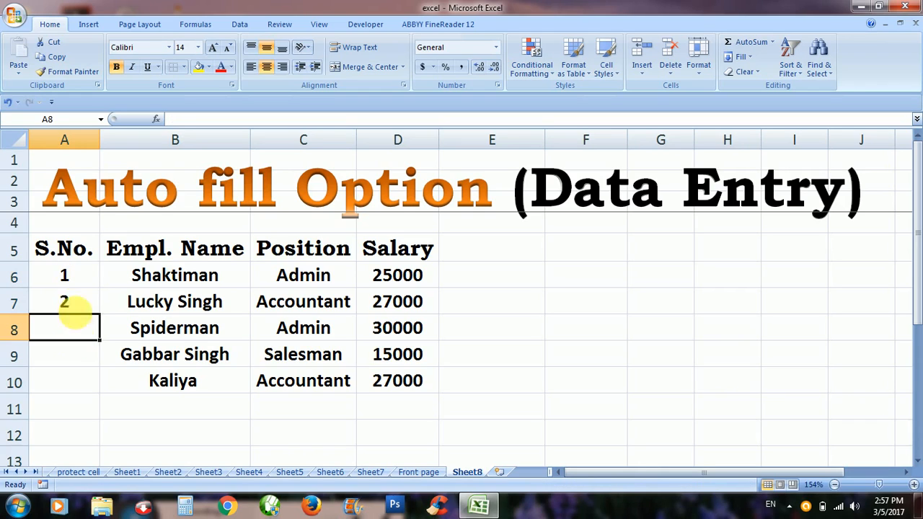
{"action": "left_click_drag", "start_coordinate": [80, 273], "coordinate": [79, 300]}
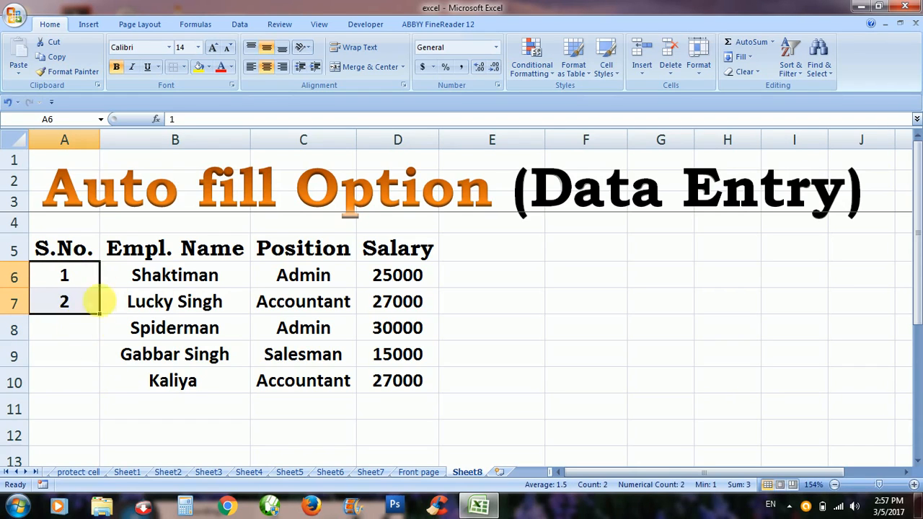
{"action": "double_click", "coordinate": [105, 318]}
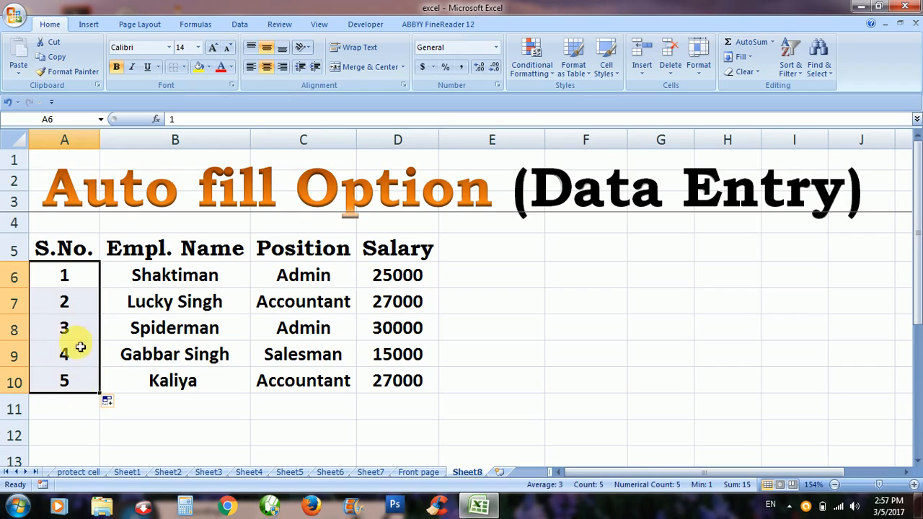
- Switch the auto fill option for the serial numbers to Copy Cells
{"action": "left_click", "coordinate": [118, 402]}
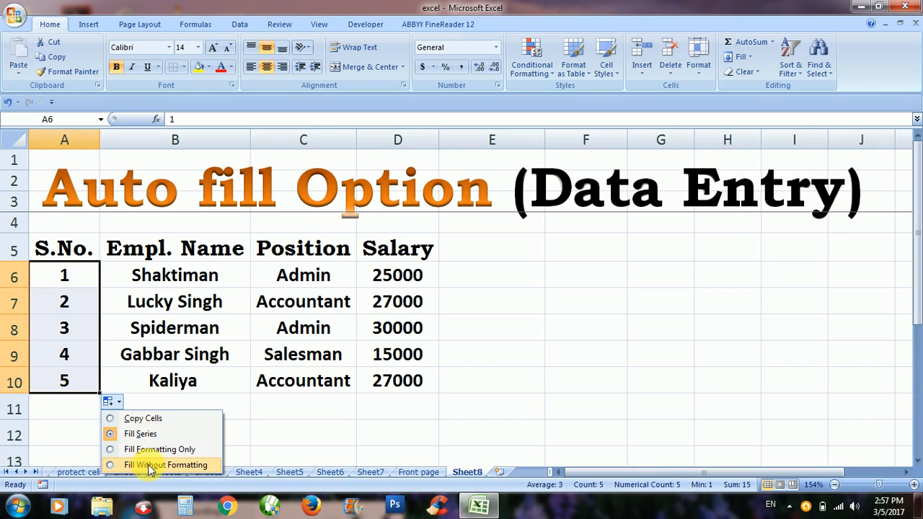
{"action": "left_click", "coordinate": [133, 420]}
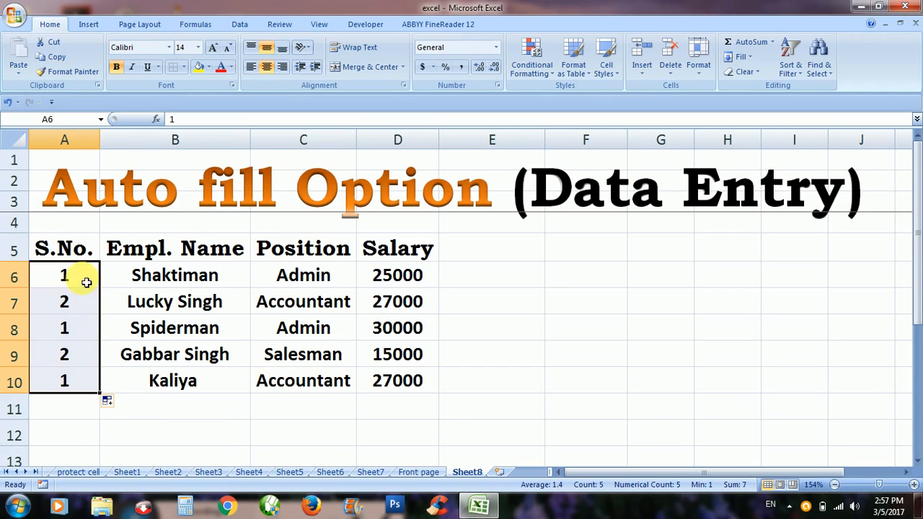
{"action": "left_click", "coordinate": [84, 305]}
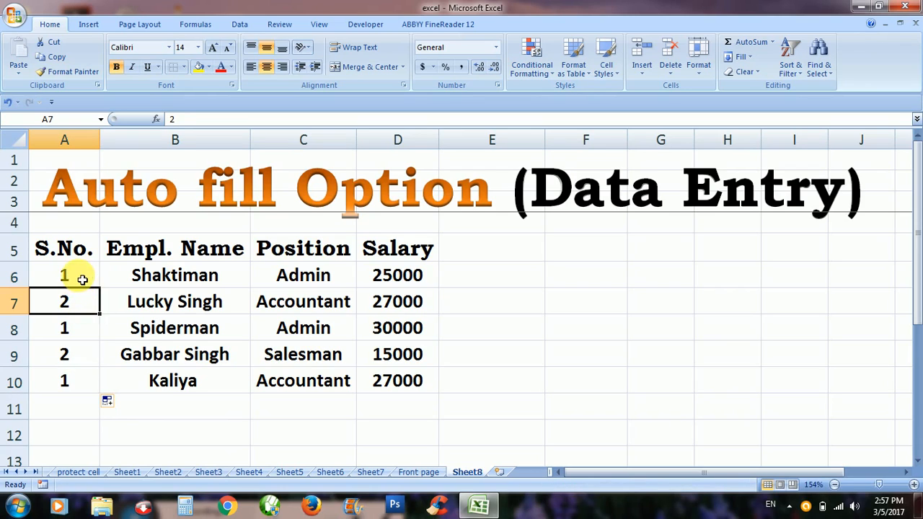
- Change the auto fill option for A6:A10 to Fill Formatting Only
{"action": "left_click", "coordinate": [82, 280]}
{"action": "key", "text": "shift+Down"}
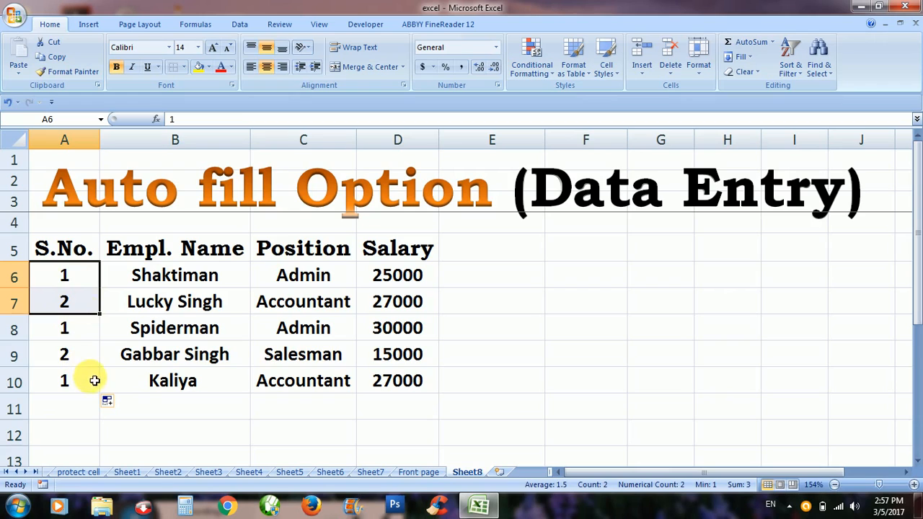
{"action": "key", "text": "shift+Down"}
{"action": "key", "text": "shift+Down"}
{"action": "key", "text": "shift+Down"}
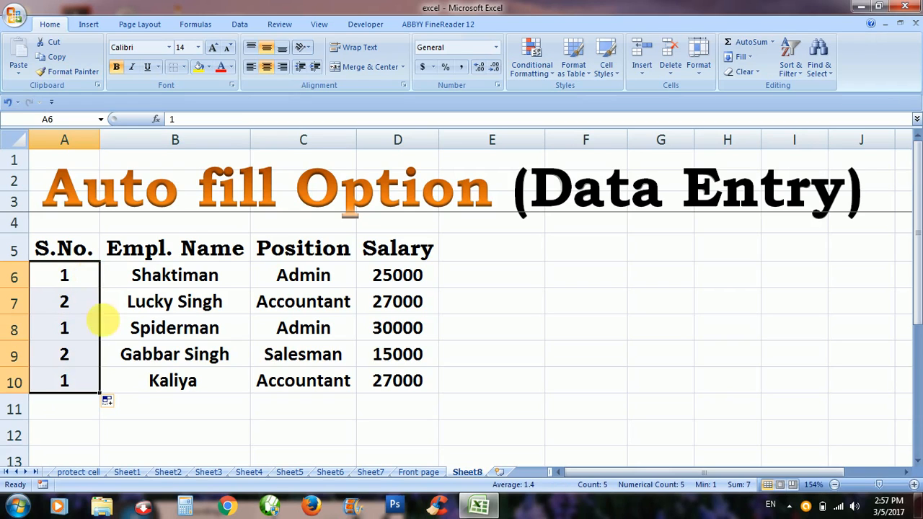
{"action": "left_click", "coordinate": [112, 403]}
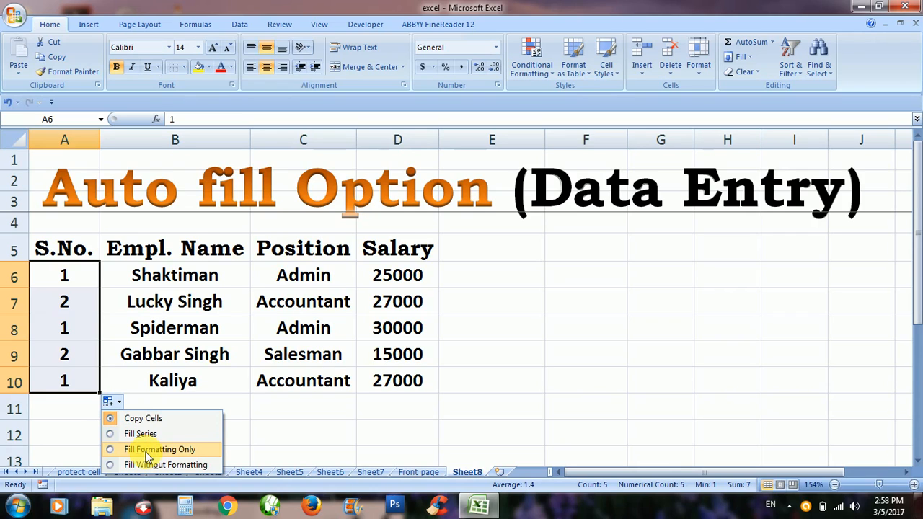
{"action": "left_click", "coordinate": [148, 452]}
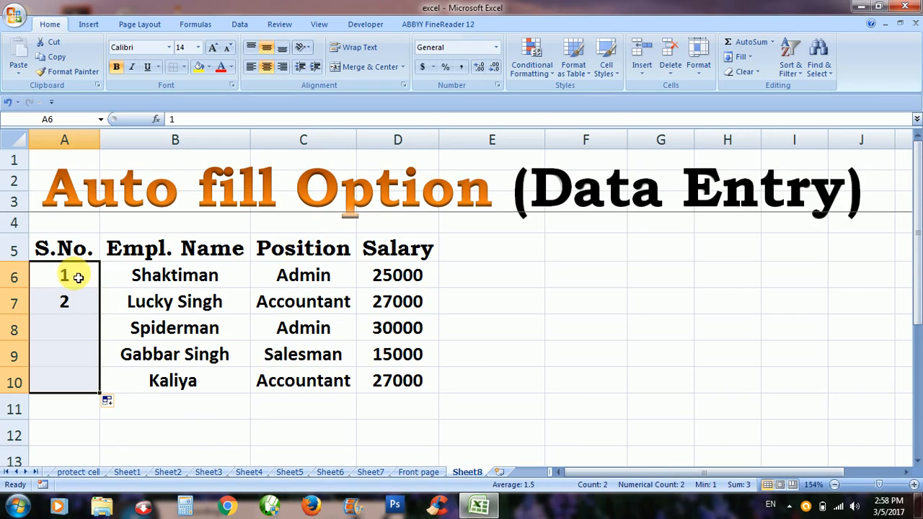
- Shade serial number cells A6:A7 with a light green fill, keeping the font colour as it is
{"action": "left_click_drag", "start_coordinate": [78, 277], "coordinate": [74, 302]}
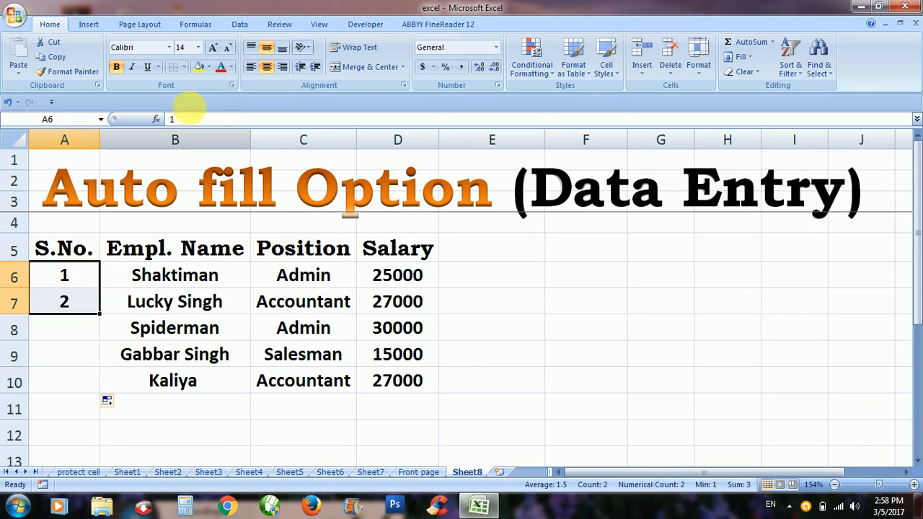
{"action": "left_click", "coordinate": [209, 67]}
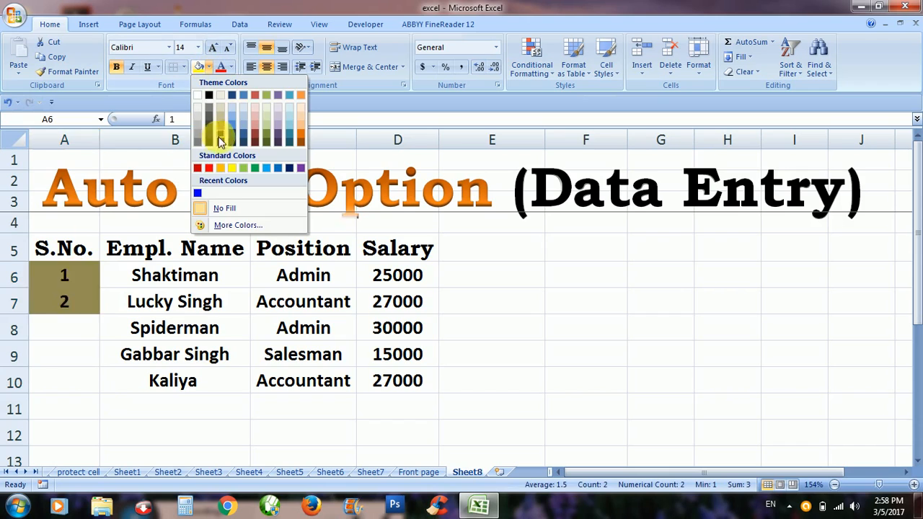
{"action": "left_click", "coordinate": [243, 168]}
{"action": "left_click", "coordinate": [231, 66]}
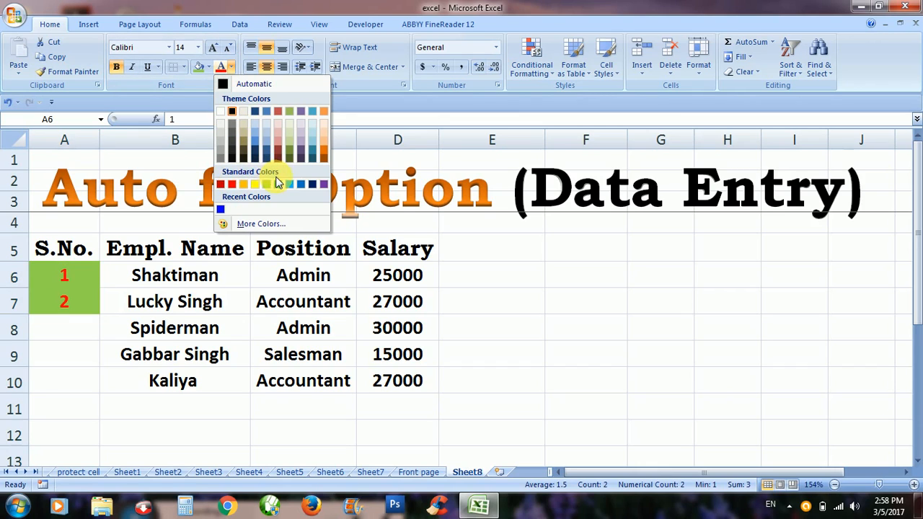
{"action": "left_click", "coordinate": [84, 292]}
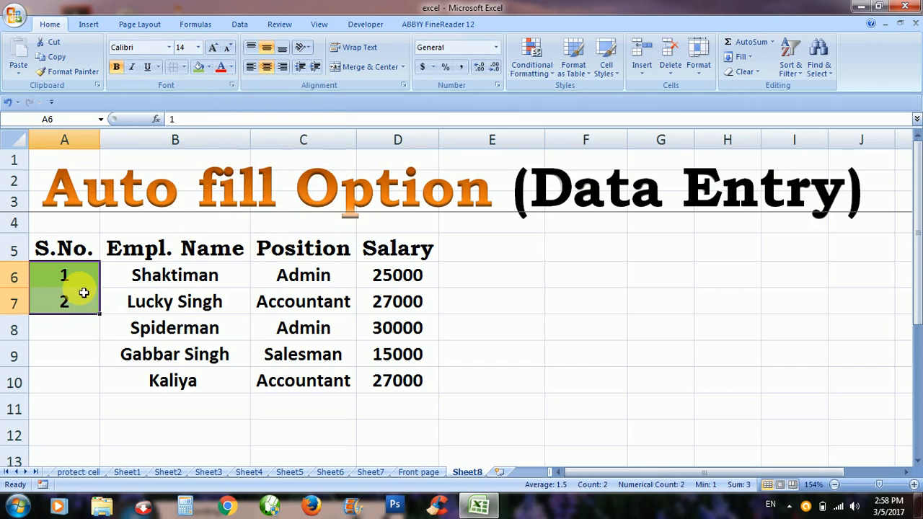
- Auto fill the series from the two green cells A6:A7 down to A10
{"action": "key", "text": "shift+Down"}
{"action": "key", "text": "shift+Down"}
{"action": "key", "text": "shift+Down"}
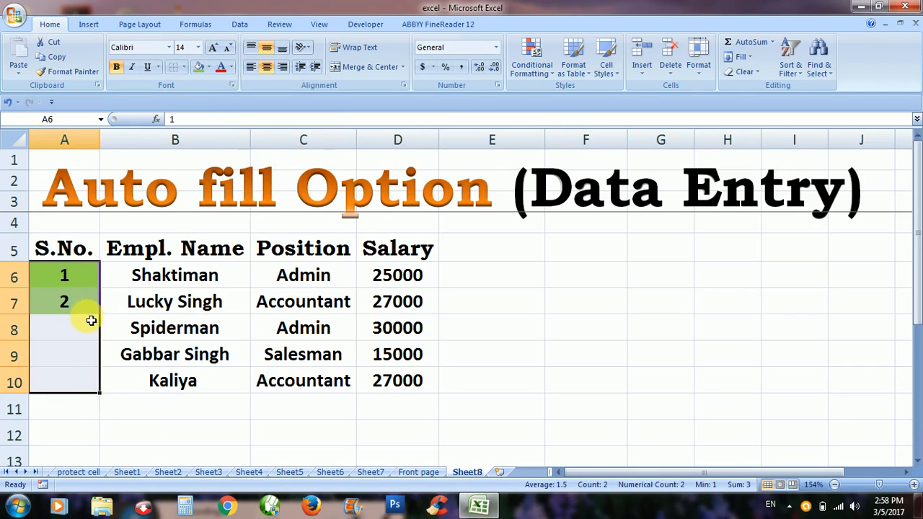
{"action": "left_click", "coordinate": [85, 280]}
{"action": "key", "text": "shift+Down"}
{"action": "key", "text": "shift+Down"}
{"action": "key", "text": "shift+Up"}
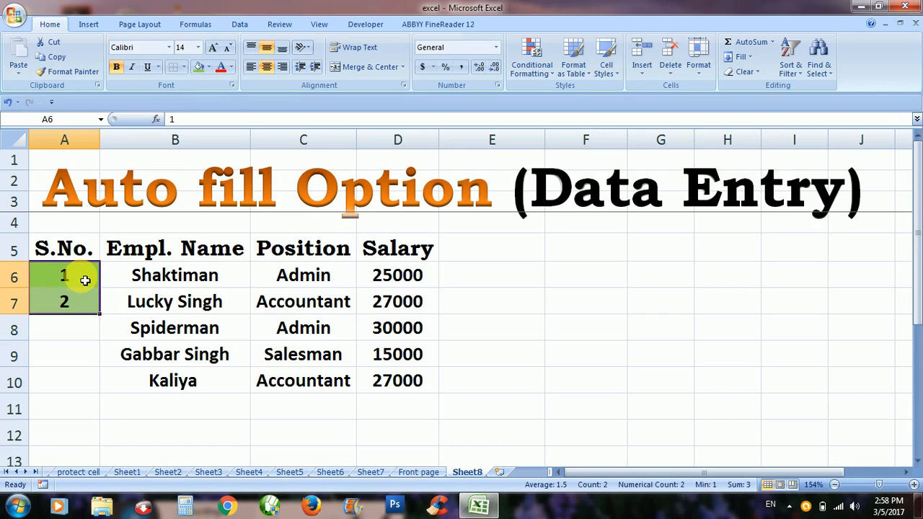
{"action": "double_click", "coordinate": [106, 322]}
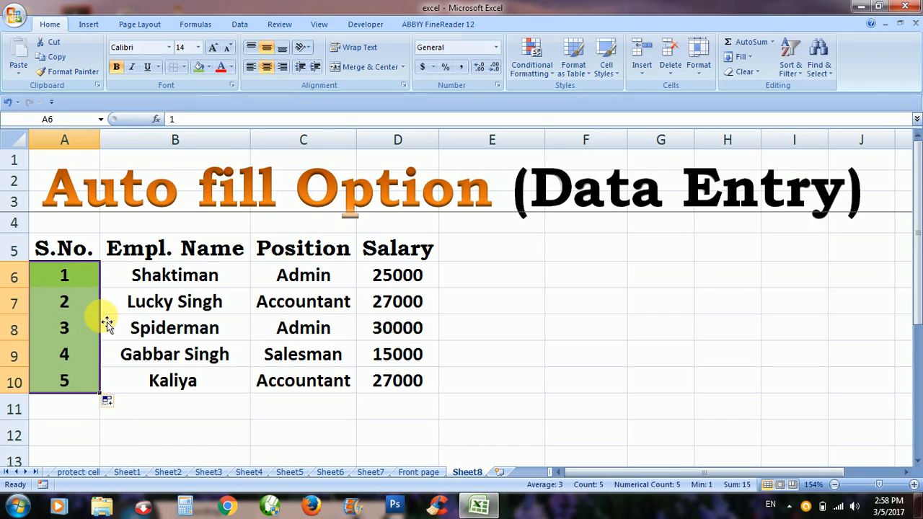
- Set the auto fill option of the green serial number range to Fill Formatting Only
{"action": "left_click", "coordinate": [120, 405]}
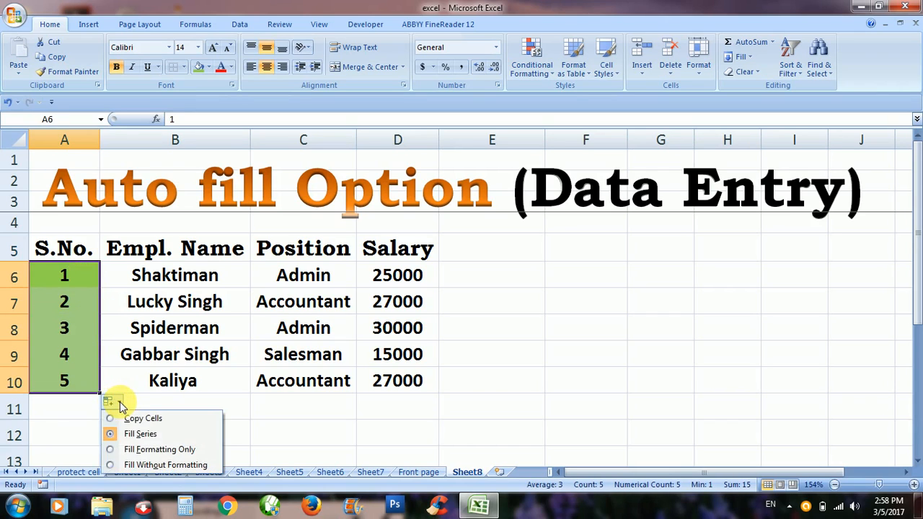
{"action": "left_click", "coordinate": [130, 450]}
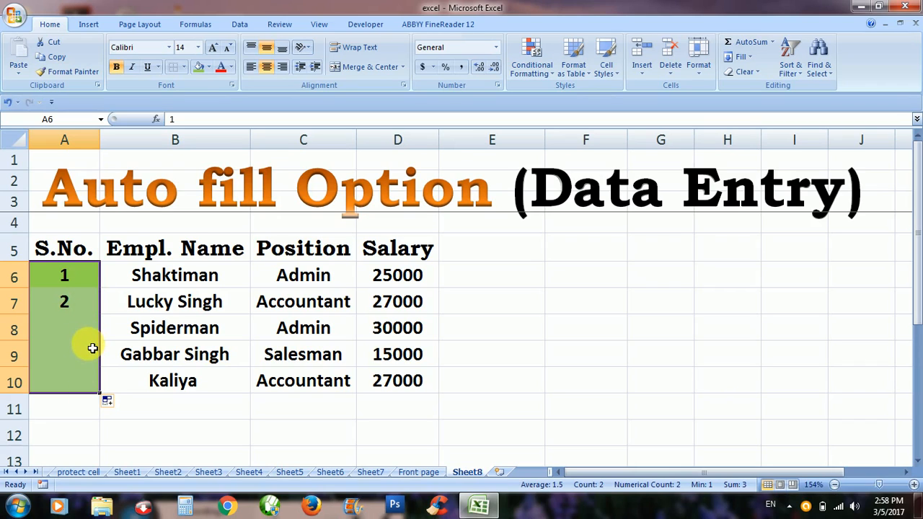
- Set the serial number auto fill to Fill Without Formatting and deselect the range
{"action": "left_click", "coordinate": [118, 406]}
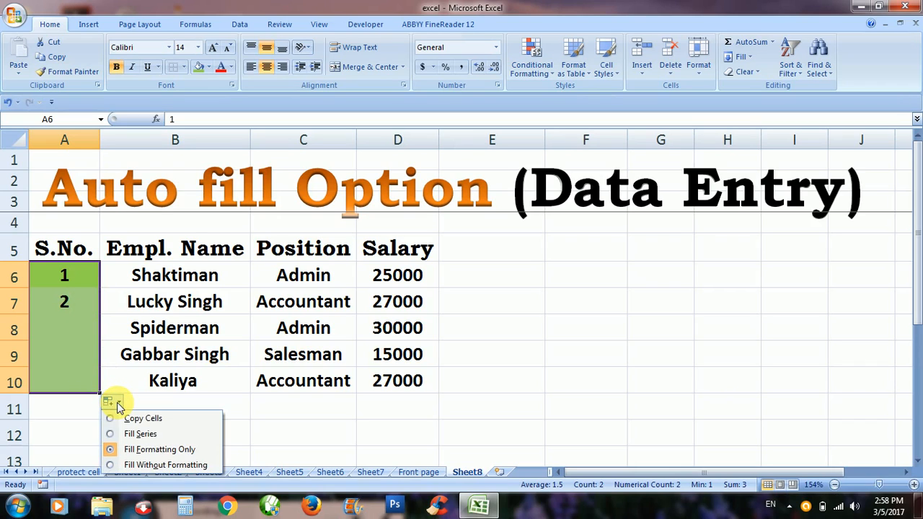
{"action": "left_click", "coordinate": [155, 465]}
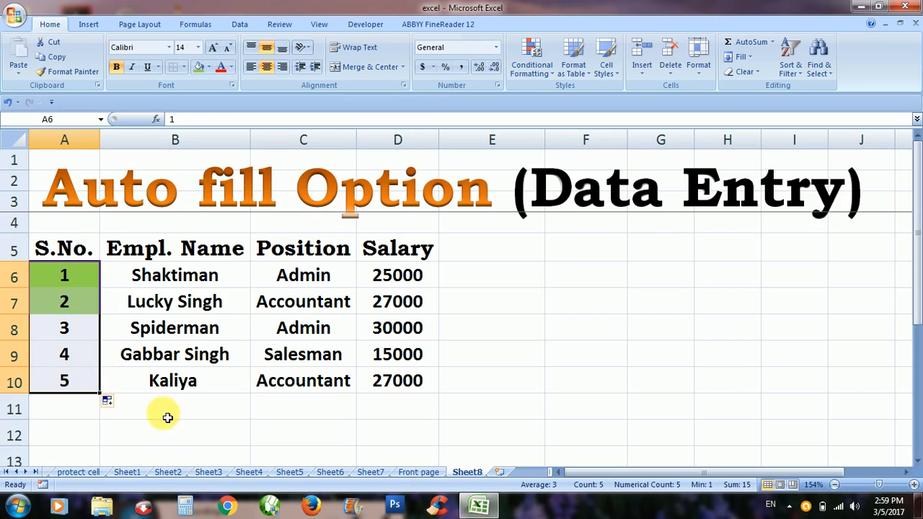
{"action": "left_click", "coordinate": [169, 433]}
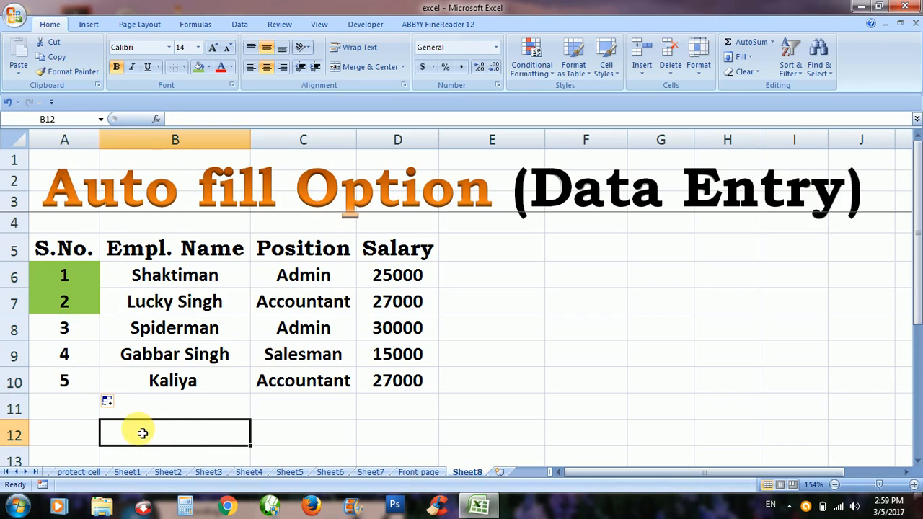
{"action": "left_click", "coordinate": [93, 433]}
{"action": "left_click", "coordinate": [142, 433]}
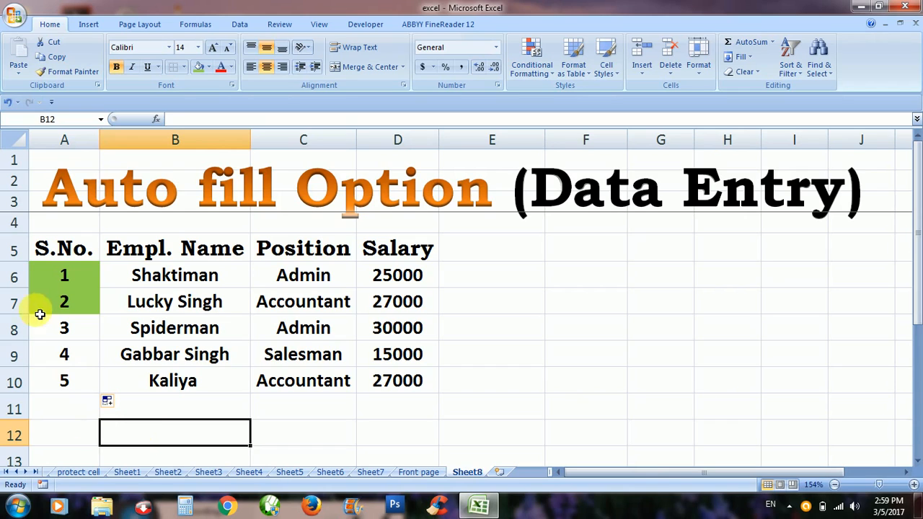
- Set the auto fill option of serial number range A6:A10 to Fill Series
{"action": "left_click_drag", "start_coordinate": [87, 279], "coordinate": [78, 384]}
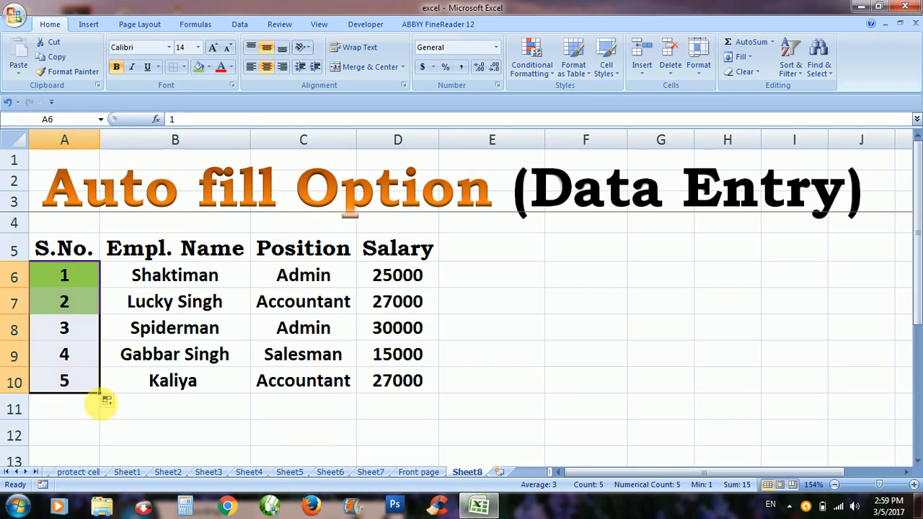
{"action": "left_click", "coordinate": [117, 403]}
{"action": "left_click", "coordinate": [139, 434]}
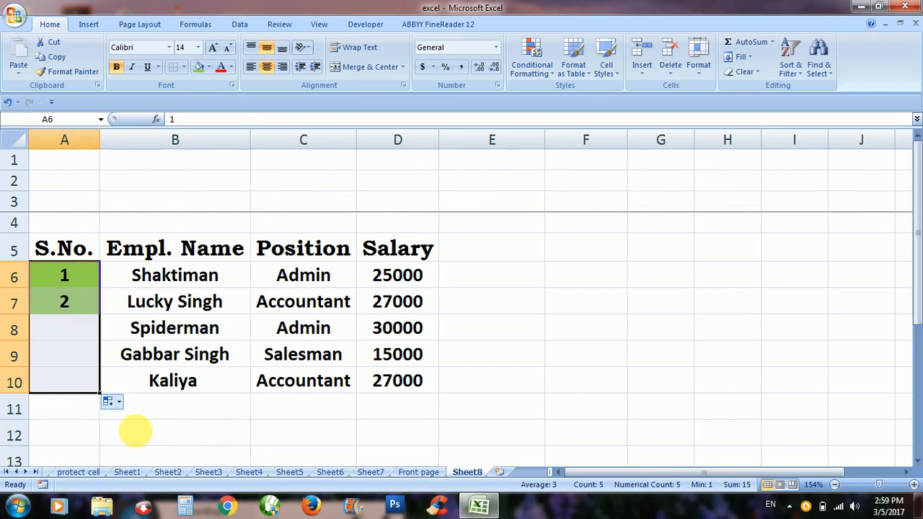
- Remove the green fill colour from serial number cells A6:A10
{"action": "left_click", "coordinate": [90, 328]}
{"action": "left_click_drag", "start_coordinate": [87, 276], "coordinate": [80, 382]}
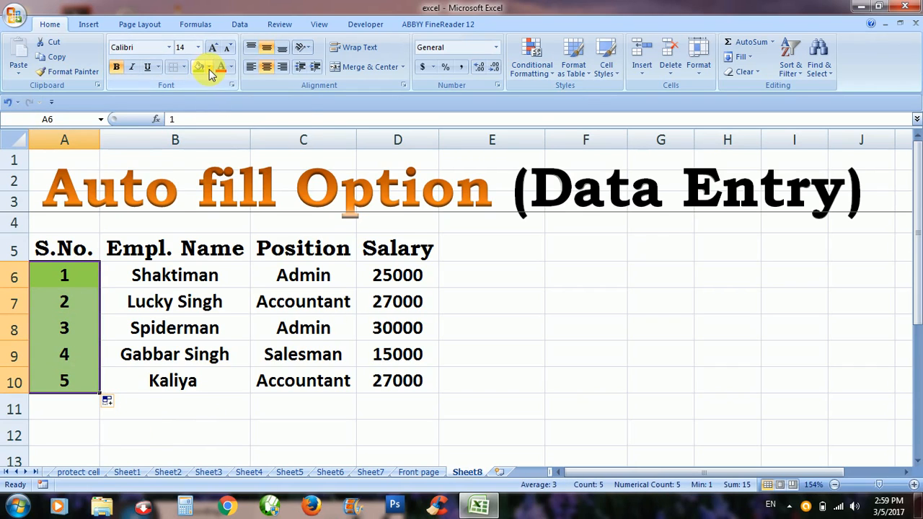
{"action": "left_click", "coordinate": [208, 66]}
{"action": "left_click", "coordinate": [215, 209]}
{"action": "left_click", "coordinate": [135, 390]}
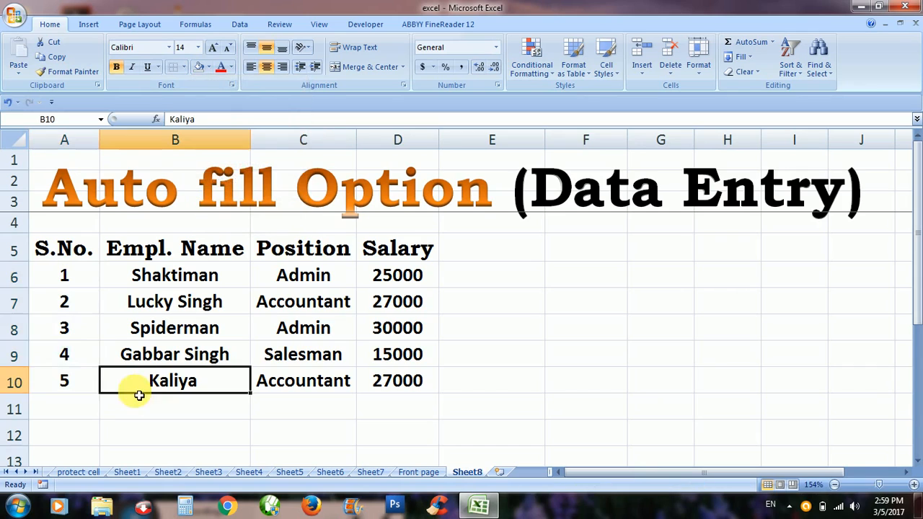
- Clear the serial numbers in cells A8:A10
{"action": "double_click", "coordinate": [88, 332]}
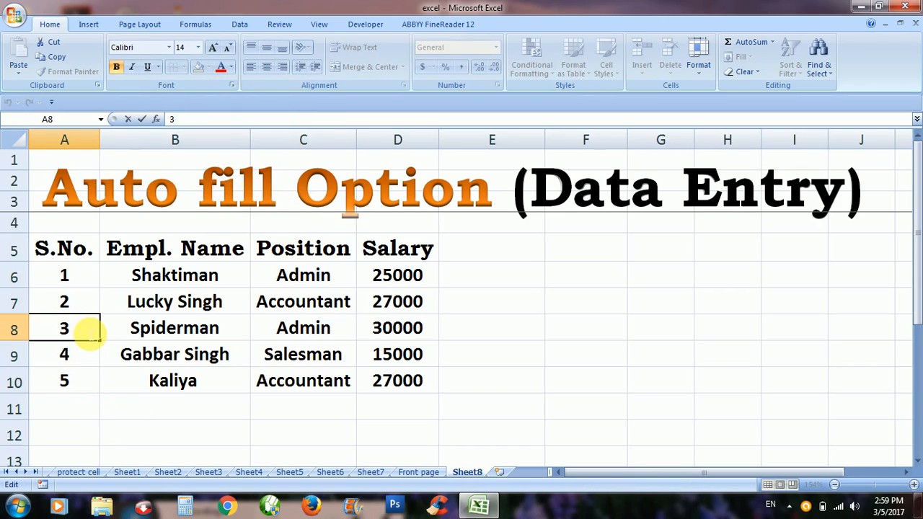
{"action": "key", "text": "Return"}
{"action": "left_click", "coordinate": [88, 333]}
{"action": "key", "text": "shift+Down"}
{"action": "key", "text": "shift+Down"}
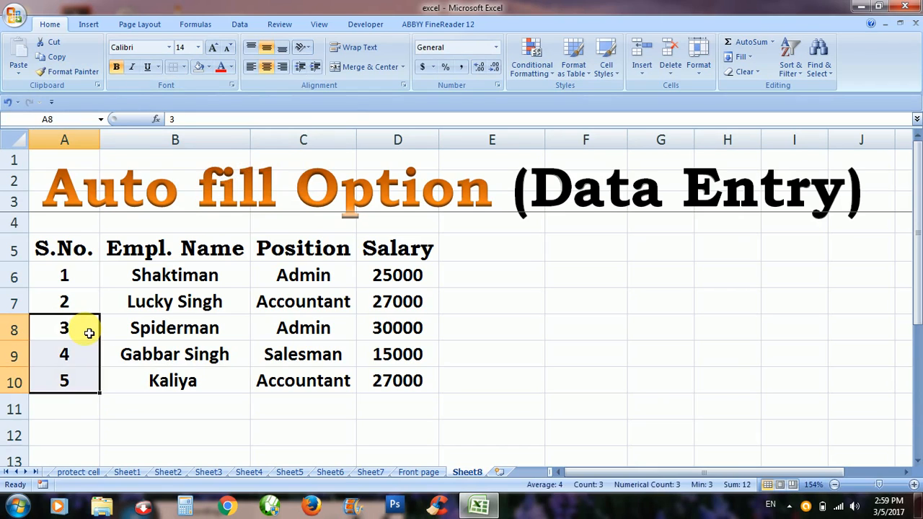
{"action": "key", "text": "Delete"}
- Add a record in row 12, leaving row 11 blank, with an employee name, position Salesman and salary 25000
{"action": "left_click", "coordinate": [148, 434]}
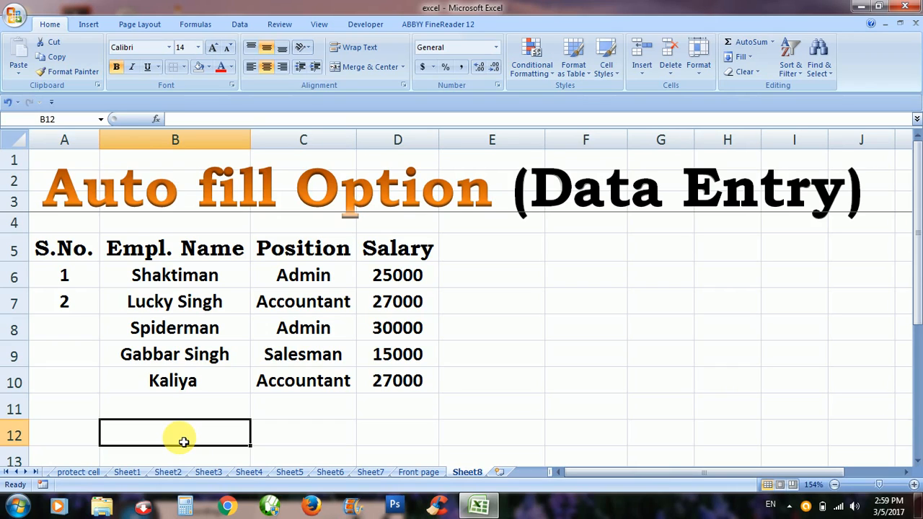
{"action": "type", "text": "Kumar"}
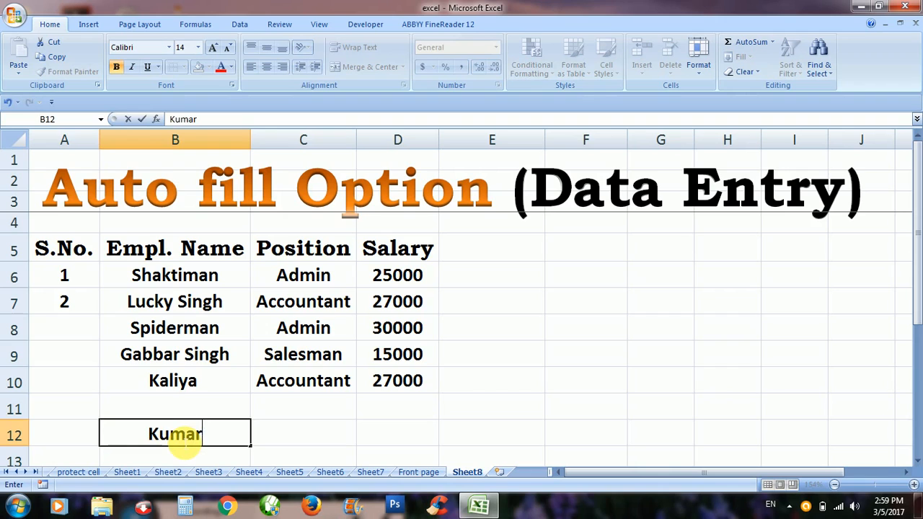
{"action": "type", "text": " Sanu"}
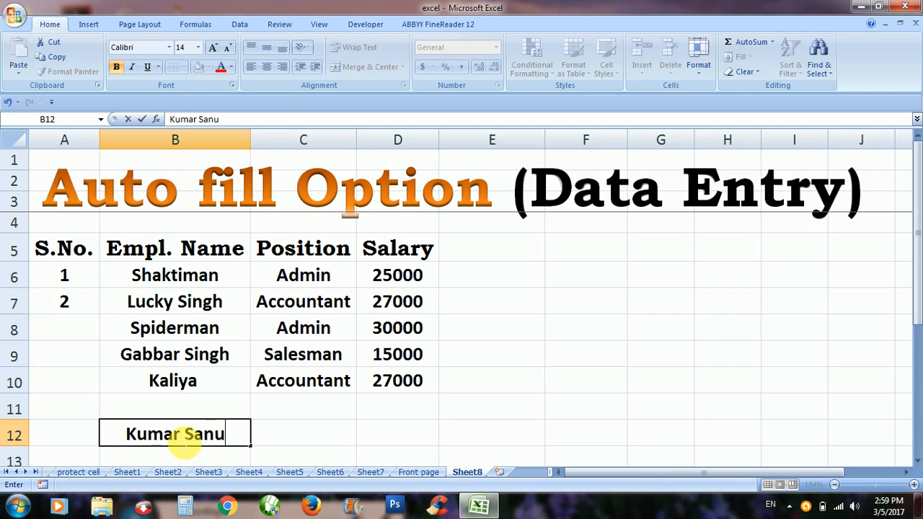
{"action": "key", "text": "Tab"}
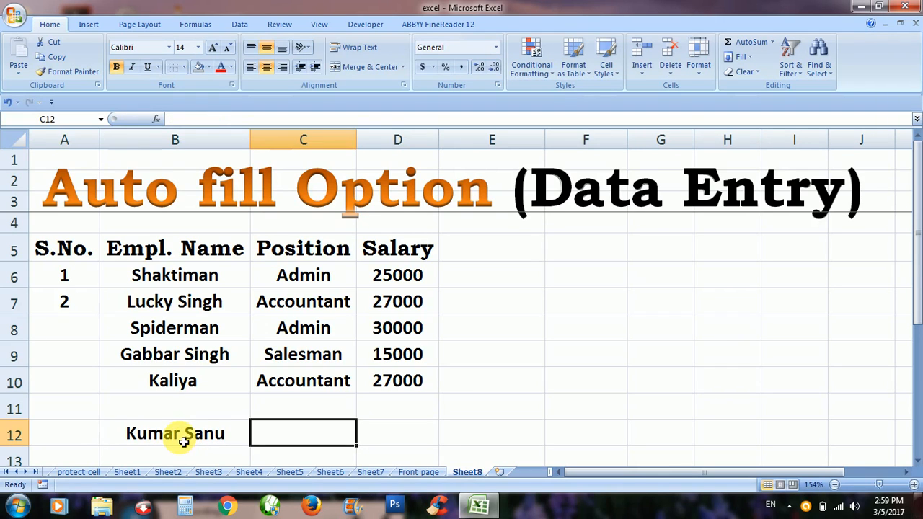
{"action": "type", "text": "Sa"}
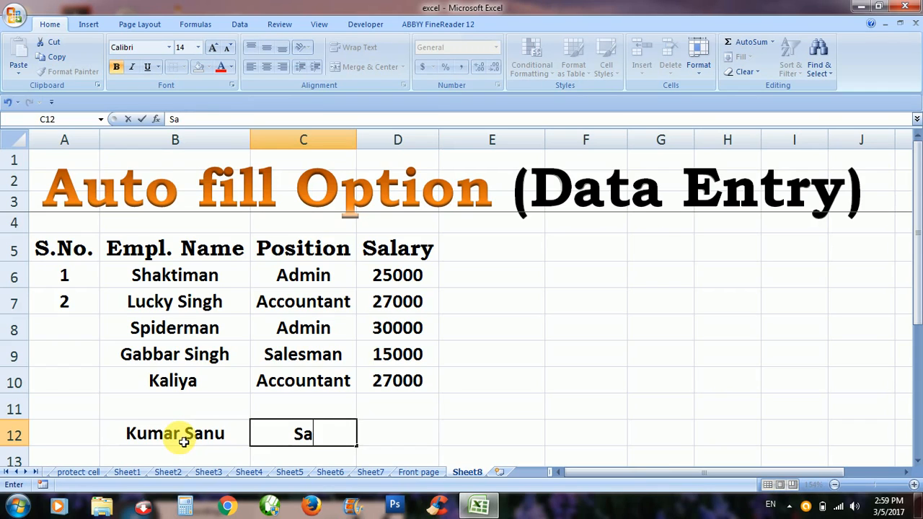
{"action": "type", "text": "les"}
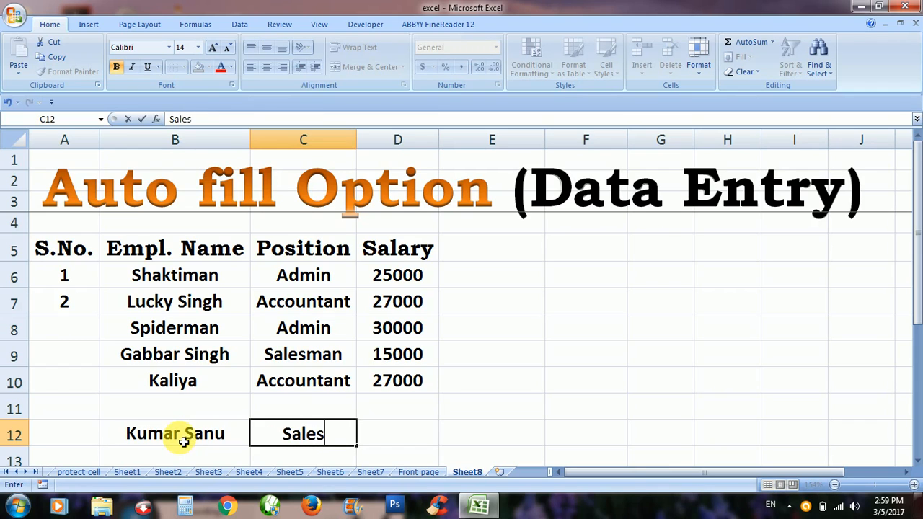
{"action": "type", "text": "man"}
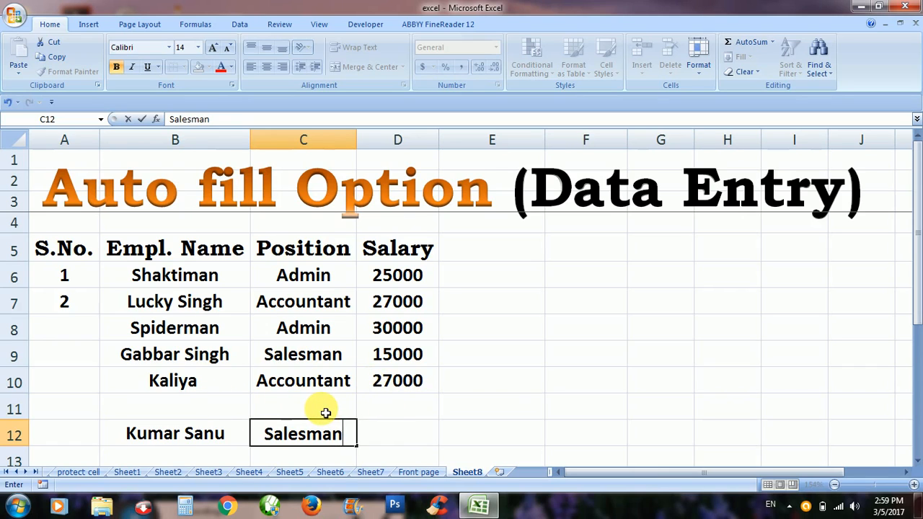
{"action": "key", "text": "Tab"}
{"action": "type", "text": "25000"}
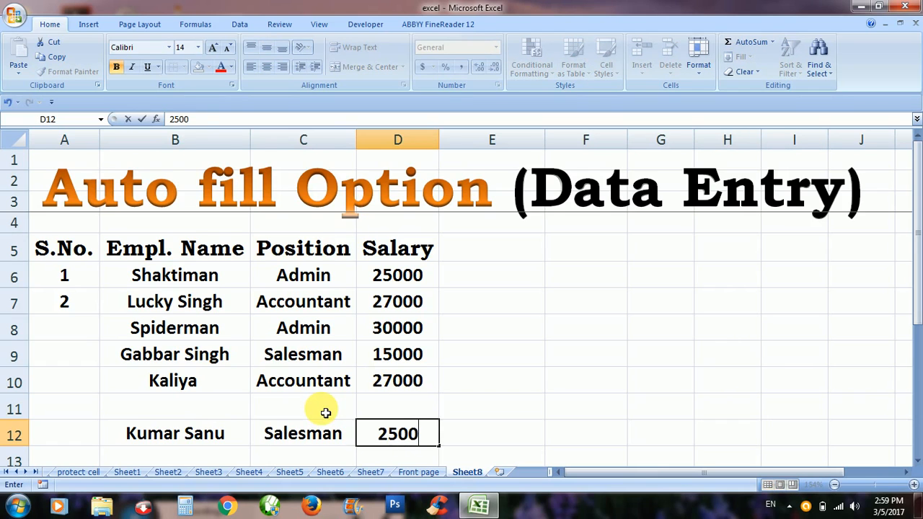
{"action": "key", "text": "Return"}
{"action": "key", "text": "Up"}
{"action": "key", "text": "Up"}
{"action": "key", "text": "Up"}
{"action": "key", "text": "Up"}
{"action": "key", "text": "Up"}
{"action": "key", "text": "Up"}
{"action": "key", "text": "Up"}
{"action": "key", "text": "Up"}
{"action": "key", "text": "Up"}
{"action": "key", "text": "Up"}
{"action": "key", "text": "Up"}
{"action": "key", "text": "Up"}
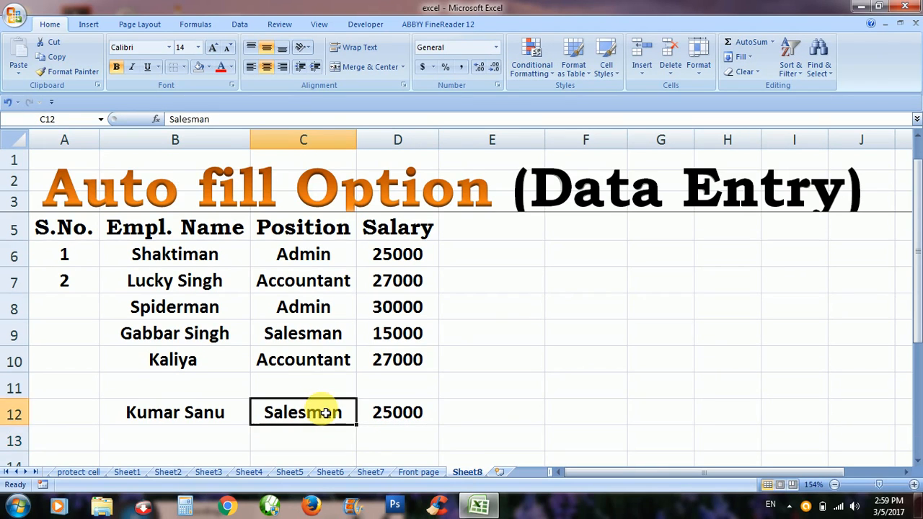
{"action": "left_click", "coordinate": [288, 455]}
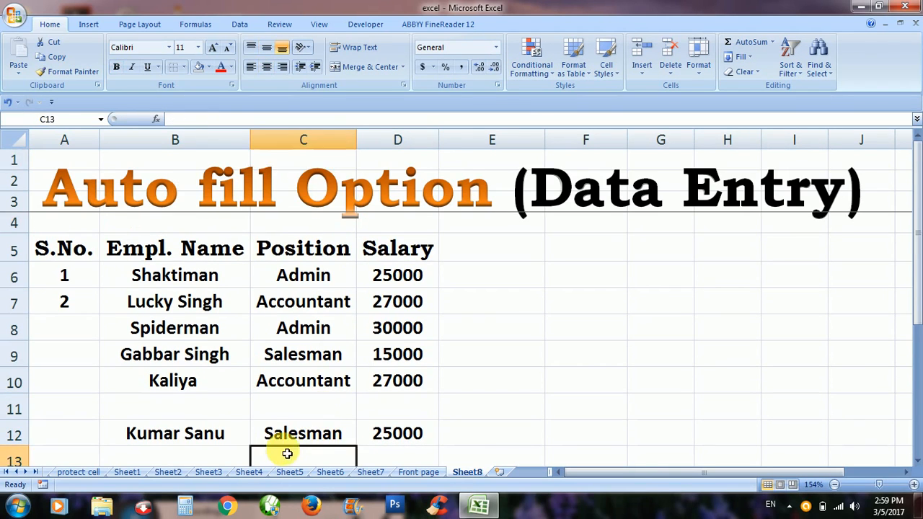
{"action": "left_click", "coordinate": [318, 433]}
- Auto fill the series from A6:A7 automatically along the adjacent data, and undo that fill
{"action": "left_click_drag", "start_coordinate": [82, 280], "coordinate": [77, 299]}
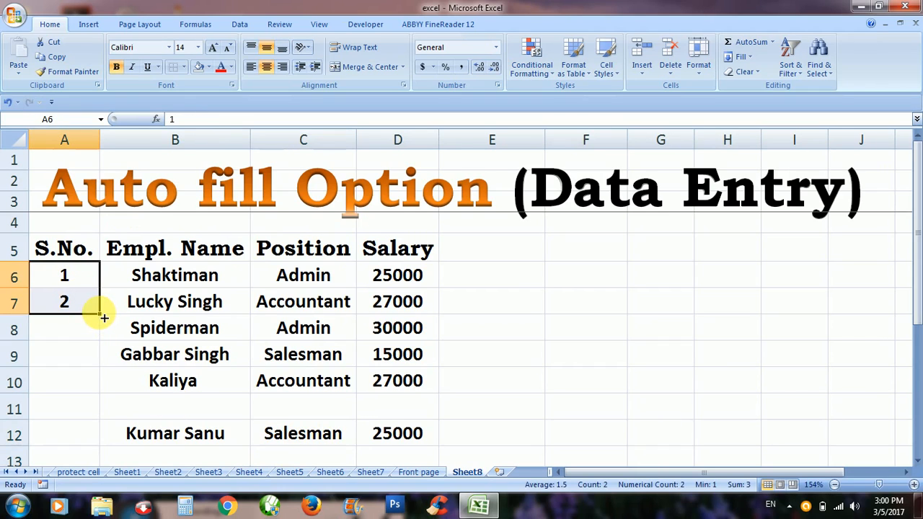
{"action": "double_click", "coordinate": [101, 315]}
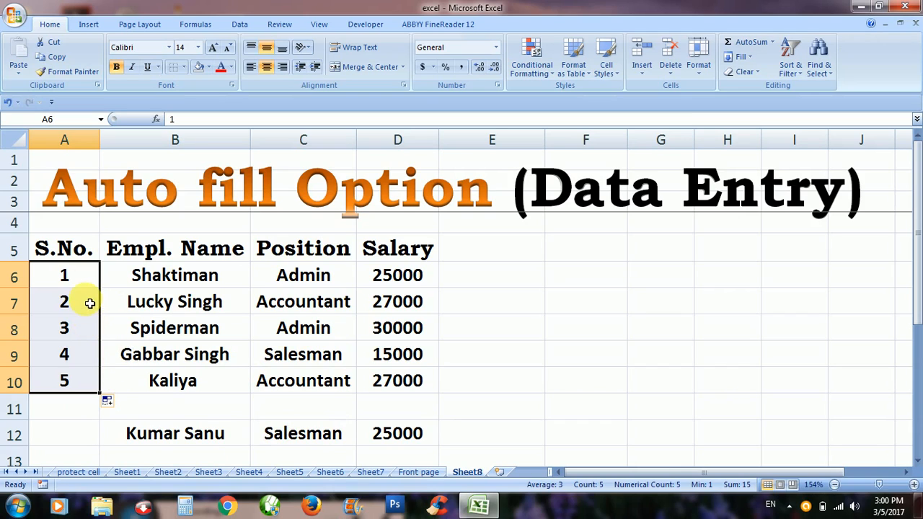
{"action": "key", "text": "ctrl+z"}
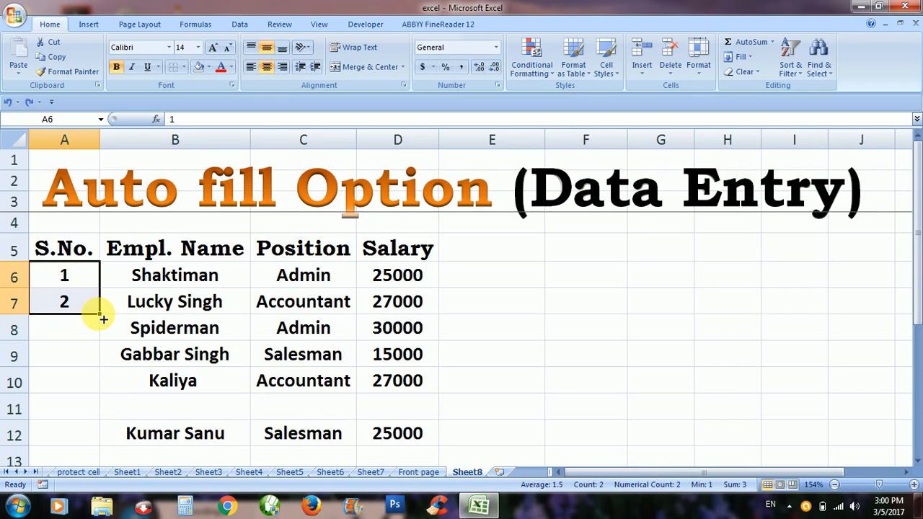
- Auto fill the serial number series manually from A6:A7 down to A13
{"action": "left_click_drag", "start_coordinate": [103, 319], "coordinate": [105, 428]}
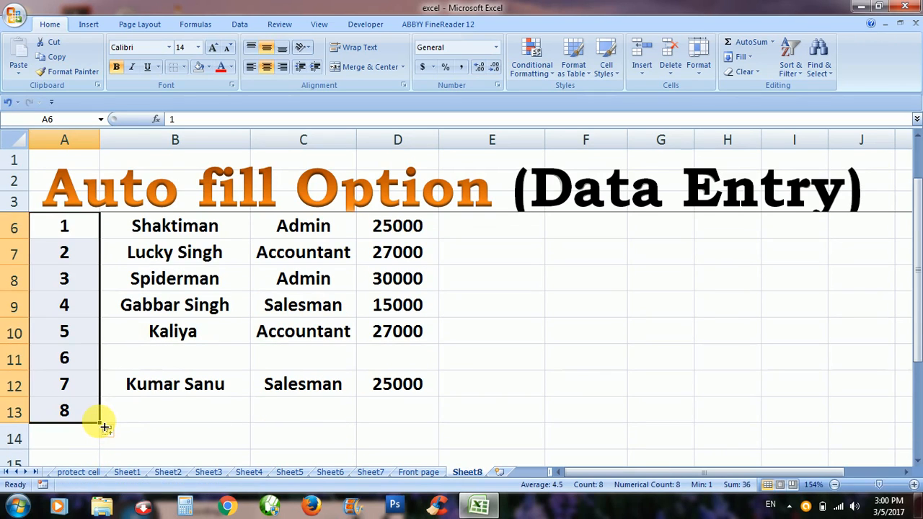
{"action": "key", "text": "Up"}
{"action": "key", "text": "Up"}
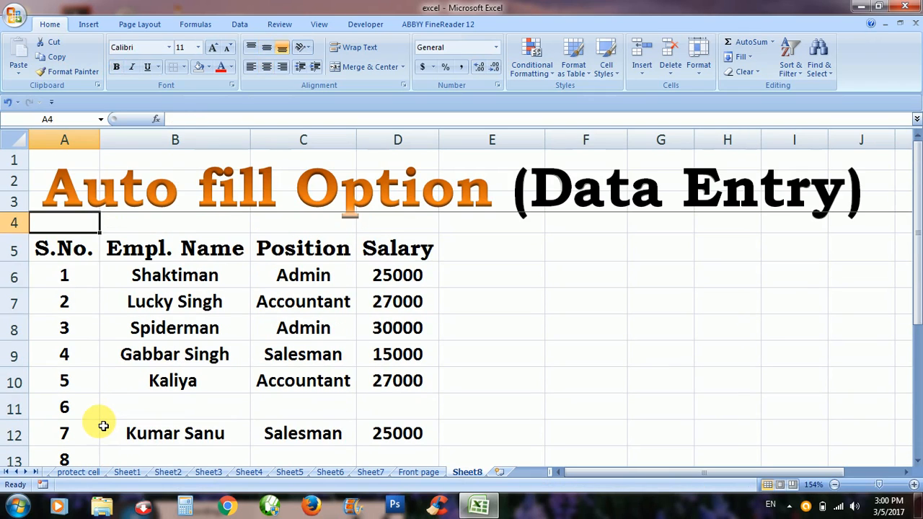
- Clear the position in C12 and re-enter Salesman using the AutoComplete suggestion
{"action": "key", "text": "Down"}
{"action": "key", "text": "Down"}
{"action": "key", "text": "Down"}
{"action": "key", "text": "Down"}
{"action": "key", "text": "Down"}
{"action": "key", "text": "Right"}
{"action": "key", "text": "Right"}
{"action": "key", "text": "Down"}
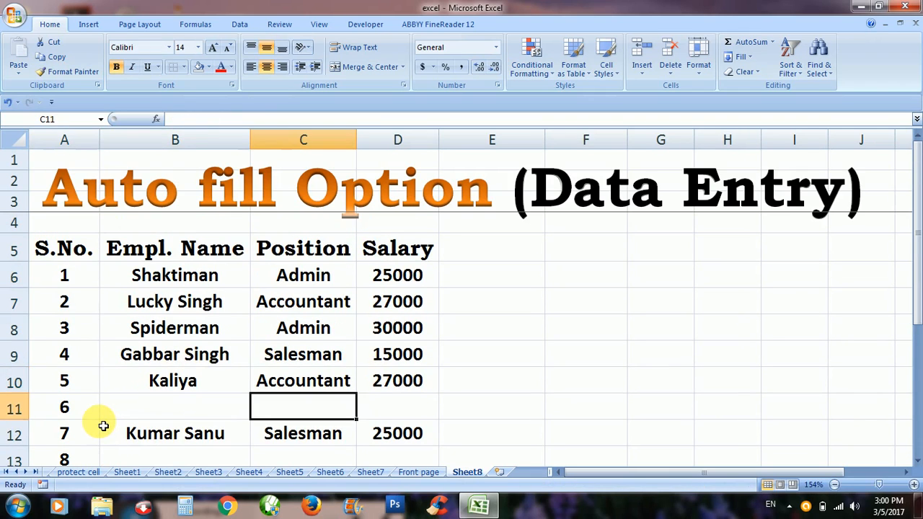
{"action": "key", "text": "Down"}
{"action": "key", "text": "Delete"}
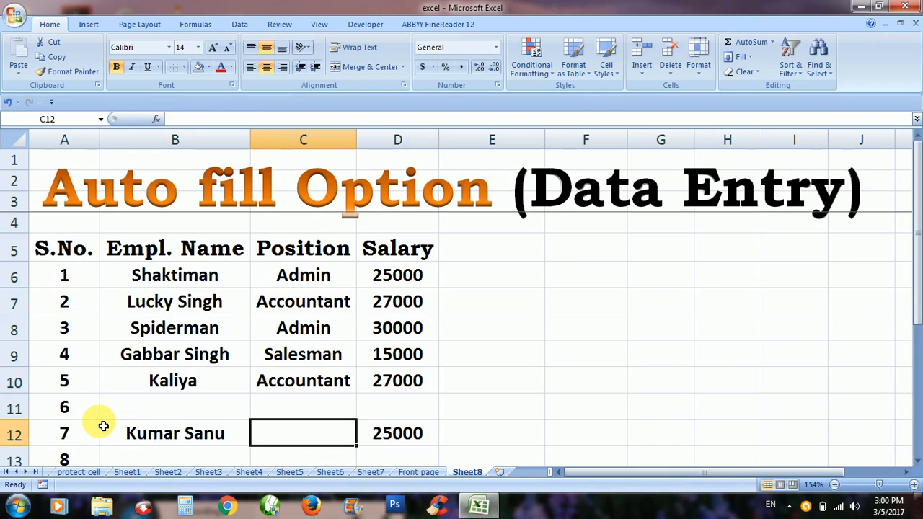
{"action": "type", "text": "S"}
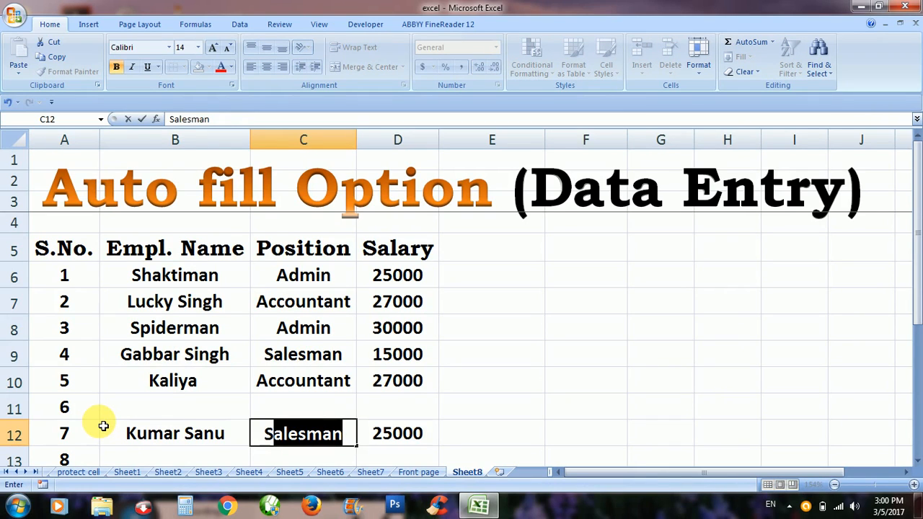
{"action": "type", "text": "a"}
{"action": "key", "text": "Tab"}
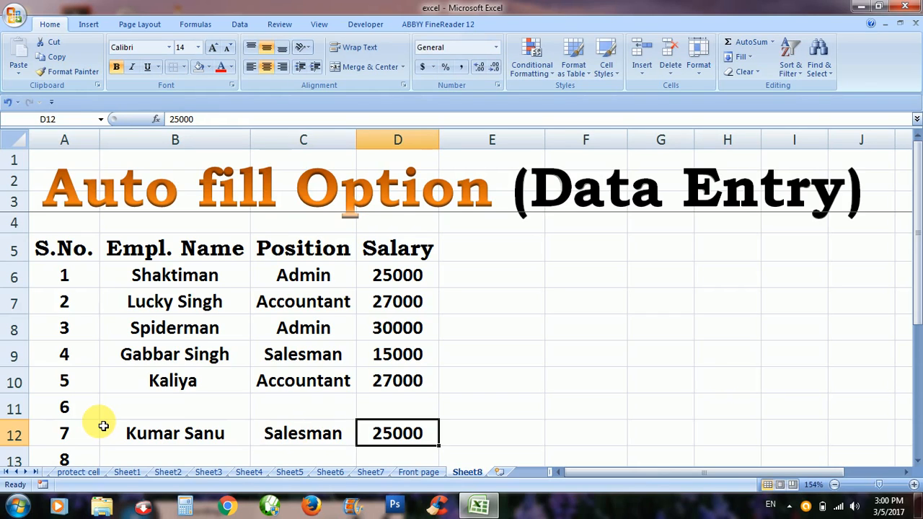
- Review the serial numbers in column A down to row 13 against the employee records beside them
{"action": "key", "text": "Left"}
{"action": "key", "text": "Left"}
{"action": "key", "text": "Left"}
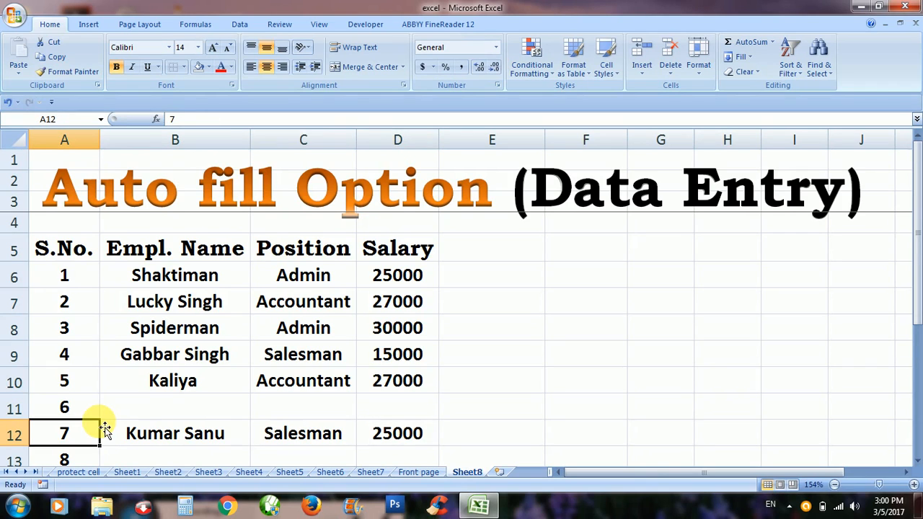
{"action": "key", "text": "Down"}
{"action": "key", "text": "Up"}
{"action": "key", "text": "ctrl+Home"}
{"action": "key", "text": "Down"}
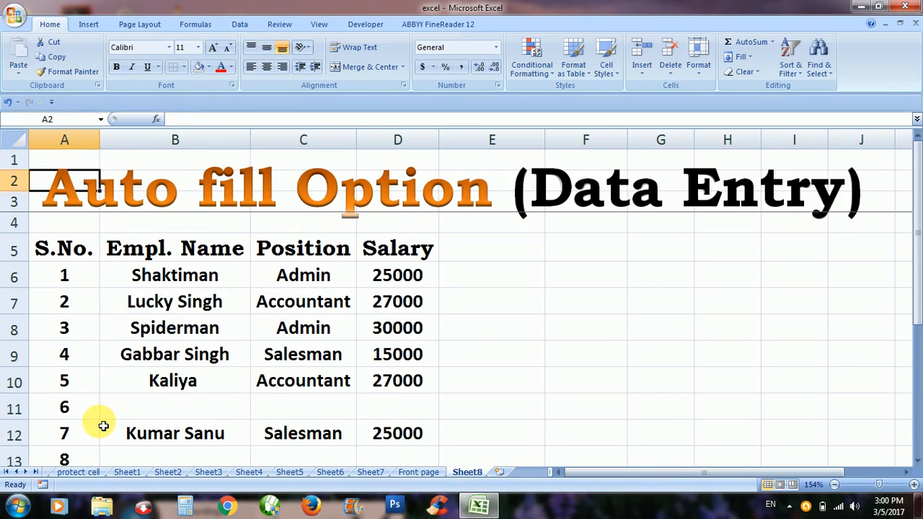
{"action": "key", "text": "Down"}
{"action": "key", "text": "Down"}
{"action": "key", "text": "Down"}
{"action": "key", "text": "Down"}
{"action": "key", "text": "Down"}
{"action": "key", "text": "Down"}
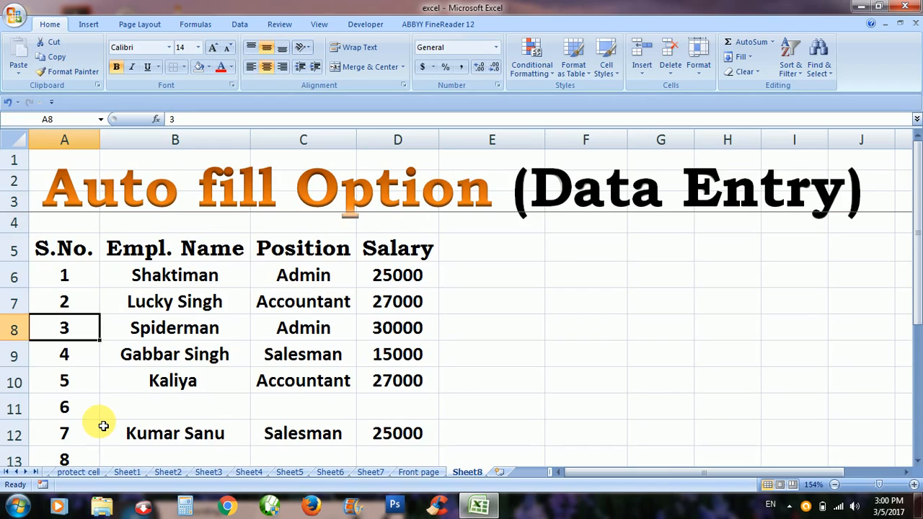
{"action": "key", "text": "Down"}
{"action": "key", "text": "Down"}
{"action": "key", "text": "Down"}
{"action": "key", "text": "Down"}
{"action": "key", "text": "Down"}
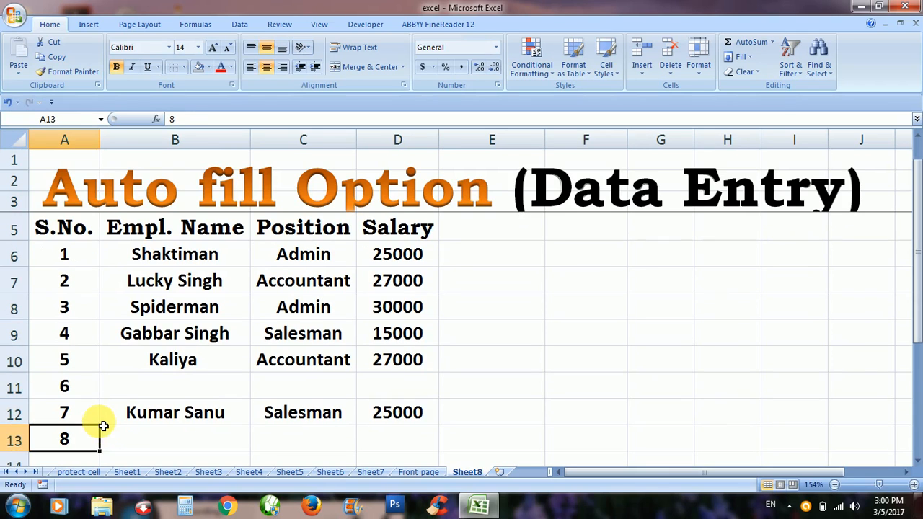
{"action": "key", "text": "Up"}
{"action": "key", "text": "Up"}
{"action": "key", "text": "Up"}
{"action": "key", "text": "Up"}
{"action": "key", "text": "Up"}
{"action": "key", "text": "Up"}
{"action": "key", "text": "Up"}
{"action": "key", "text": "Up"}
{"action": "key", "text": "Up"}
{"action": "key", "text": "Up"}
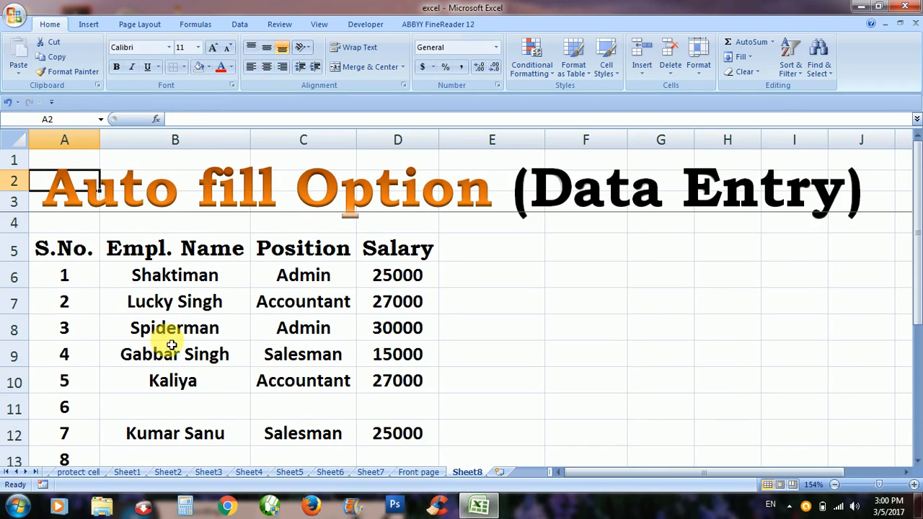
{"action": "left_click", "coordinate": [181, 294]}
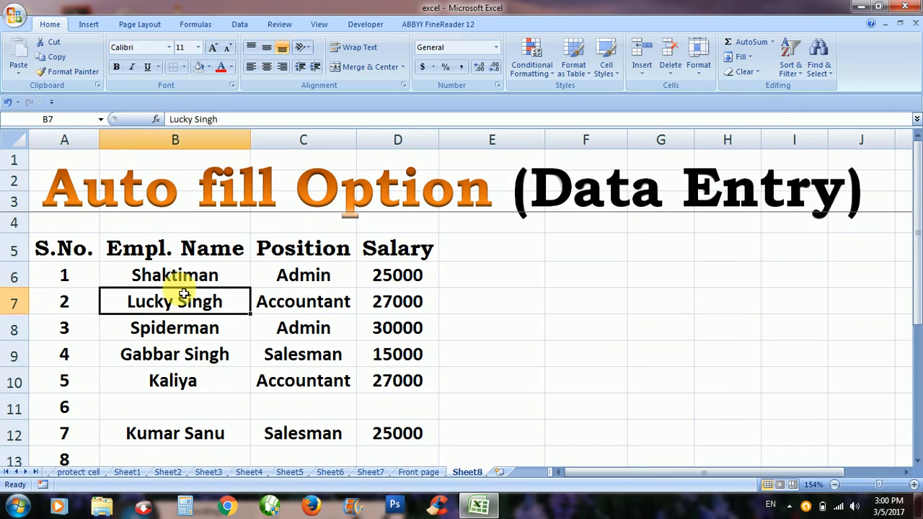
- Select the employee table range A5:D10 to show its contiguous data
{"action": "left_click", "coordinate": [74, 251]}
{"action": "key", "text": "shift+Right"}
{"action": "key", "text": "shift+Right"}
{"action": "key", "text": "shift+Right"}
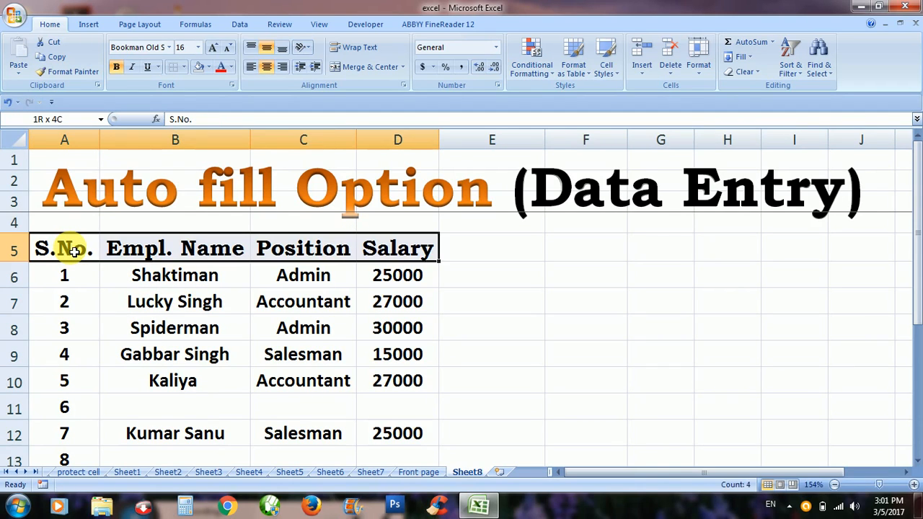
{"action": "key", "text": "shift+Down"}
{"action": "key", "text": "shift+Down"}
{"action": "key", "text": "shift+Down"}
{"action": "key", "text": "shift+Down"}
{"action": "key", "text": "shift+Down"}
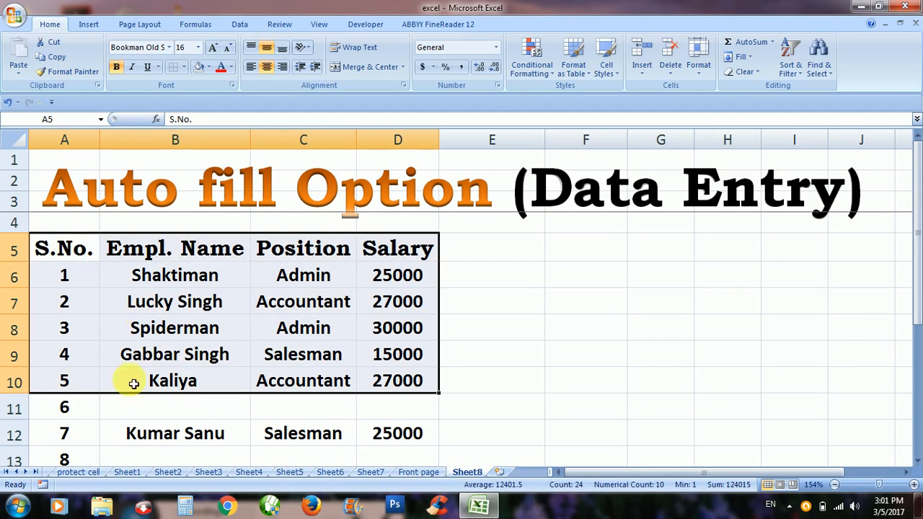
- Clear the contents of cells A11:D13 below the employee table
{"action": "left_click", "coordinate": [64, 417]}
{"action": "key", "text": "shift+Right"}
{"action": "key", "text": "shift+Right"}
{"action": "key", "text": "shift+Right"}
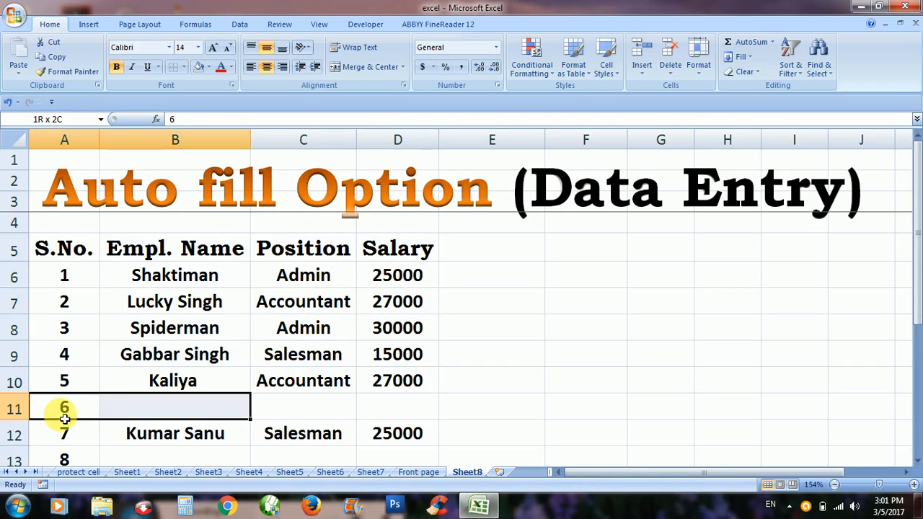
{"action": "key", "text": "shift+Down"}
{"action": "key", "text": "shift+Down"}
{"action": "key", "text": "Delete"}
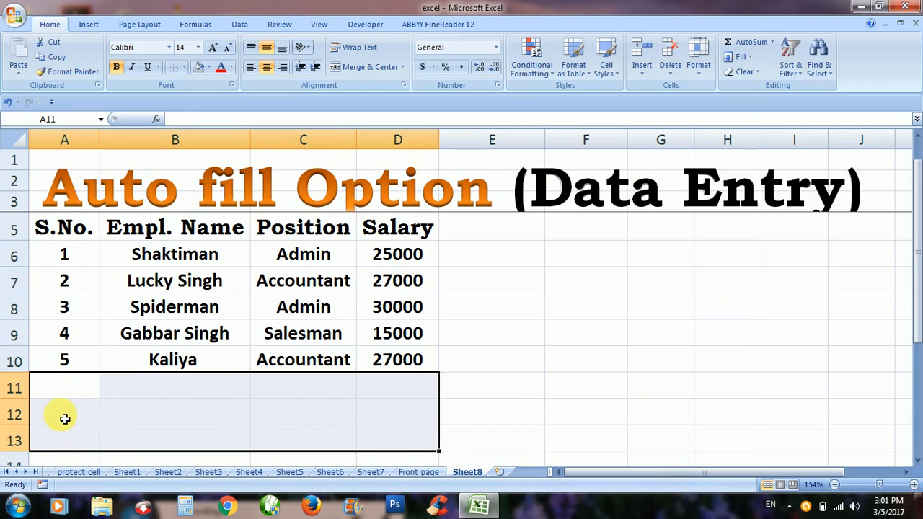
- Apply All Borders to the employee table range A5:D10
{"action": "key", "text": "Up"}
{"action": "key", "text": "Up"}
{"action": "key", "text": "Up"}
{"action": "key", "text": "Up"}
{"action": "key", "text": "Up"}
{"action": "key", "text": "Up"}
{"action": "key", "text": "Up"}
{"action": "key", "text": "Up"}
{"action": "key", "text": "Up"}
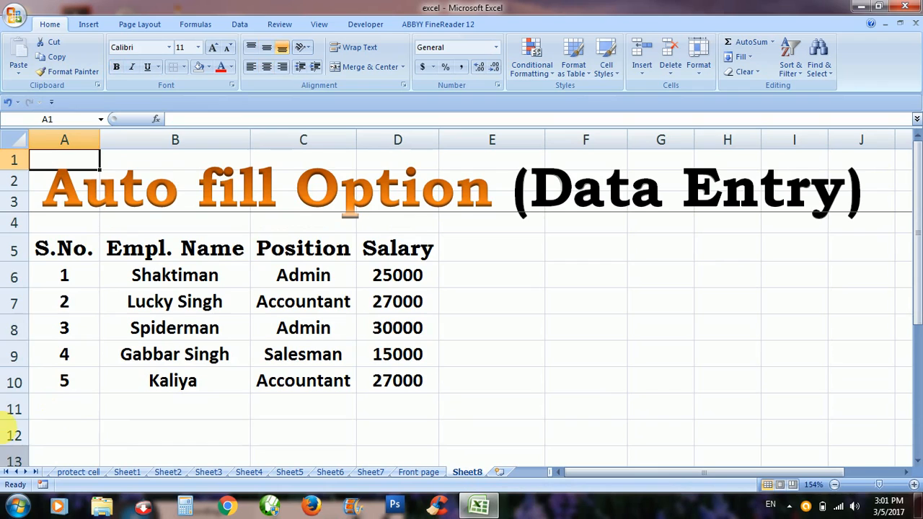
{"action": "left_click", "coordinate": [78, 248]}
{"action": "key", "text": "shift+Right"}
{"action": "key", "text": "shift+Right"}
{"action": "key", "text": "shift+Right"}
{"action": "key", "text": "shift+Down"}
{"action": "key", "text": "shift+Down"}
{"action": "key", "text": "shift+Down"}
{"action": "key", "text": "shift+Down"}
{"action": "key", "text": "shift+Down"}
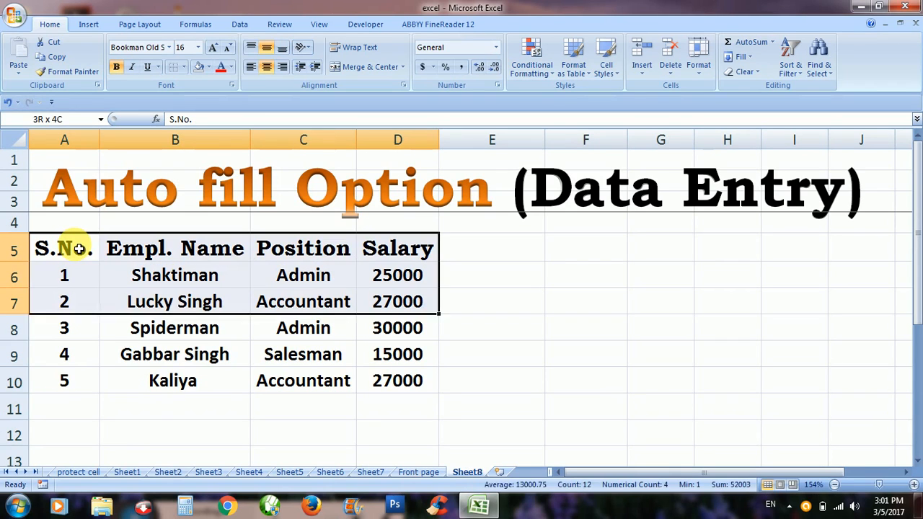
{"action": "left_click", "coordinate": [185, 66]}
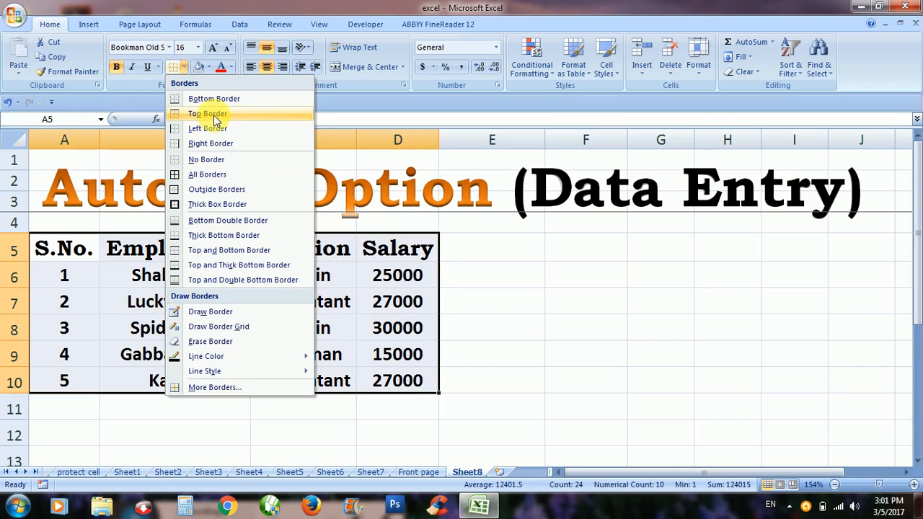
{"action": "left_click", "coordinate": [214, 176]}
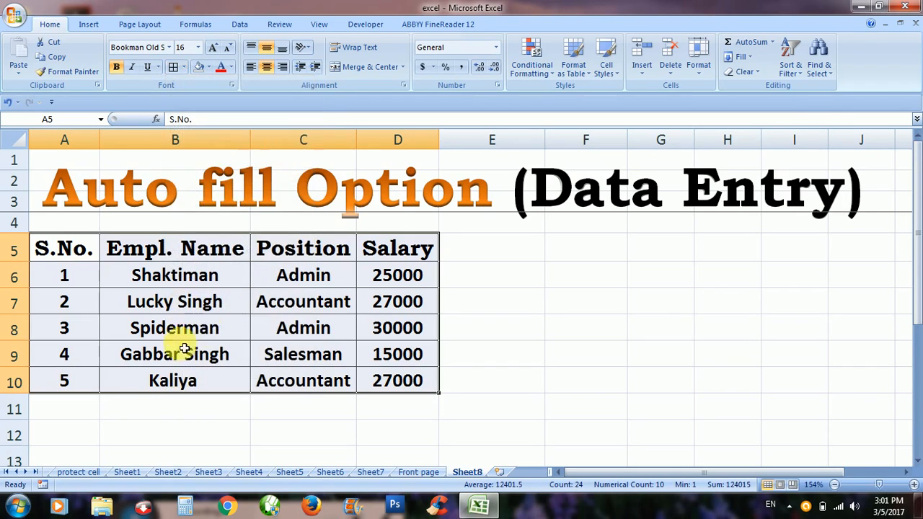
{"action": "left_click", "coordinate": [220, 326]}
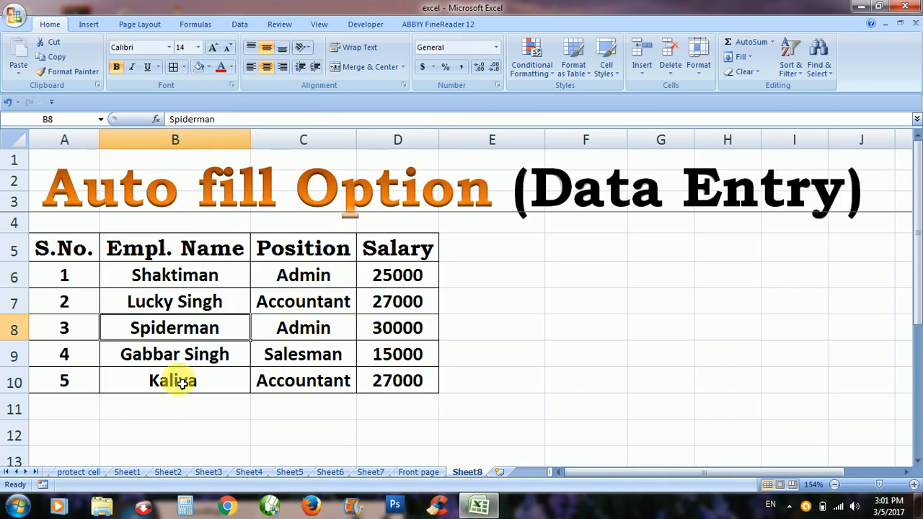
- Try to open the print preview of the bordered employee sheet
{"action": "left_click", "coordinate": [14, 14]}
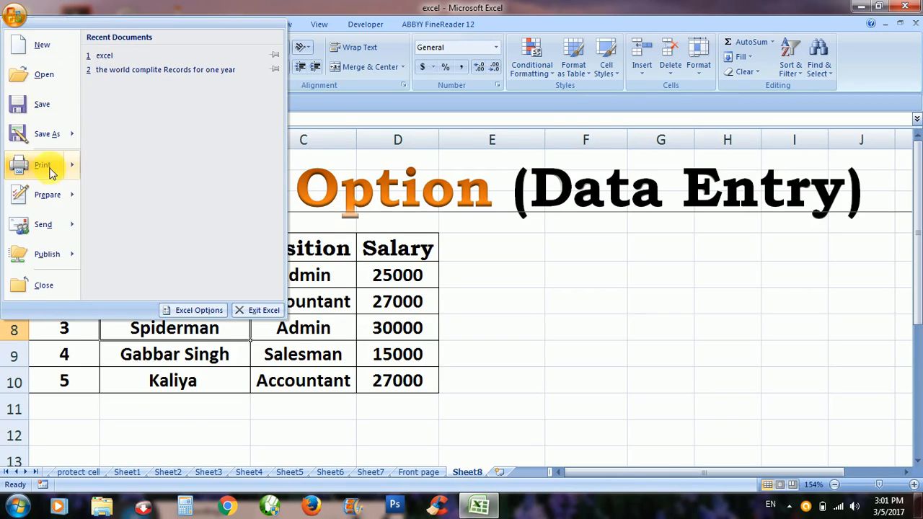
{"action": "mouse_move", "coordinate": [44, 167]}
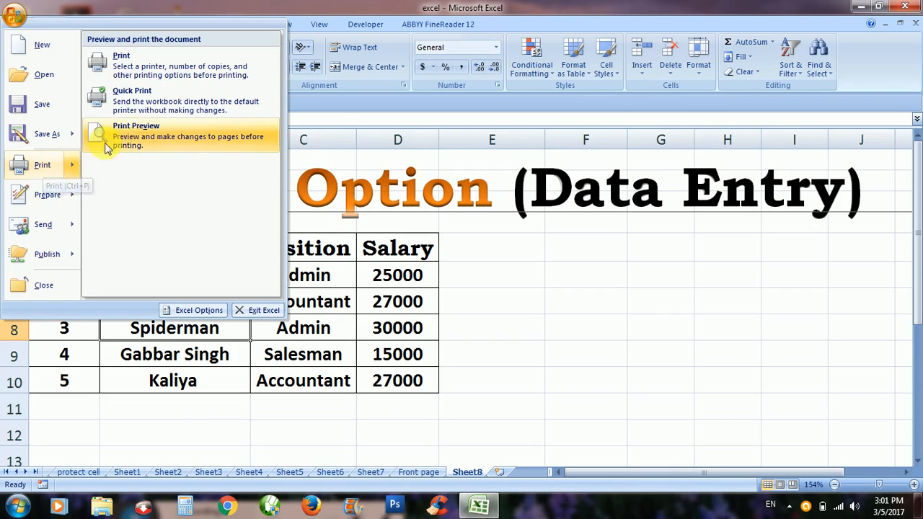
{"action": "left_click", "coordinate": [129, 134]}
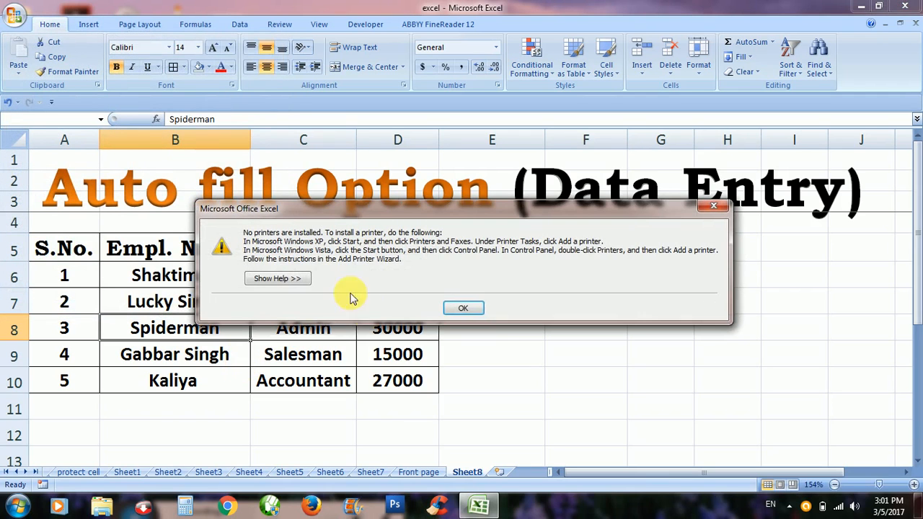
{"action": "left_click", "coordinate": [463, 308]}
- Try to open the Print dialog for the sheet
{"action": "left_click", "coordinate": [14, 14]}
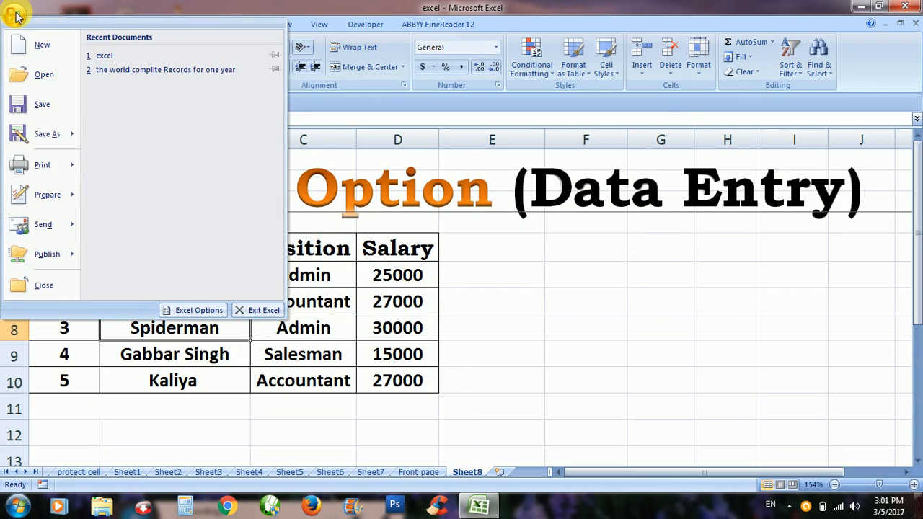
{"action": "mouse_move", "coordinate": [76, 168]}
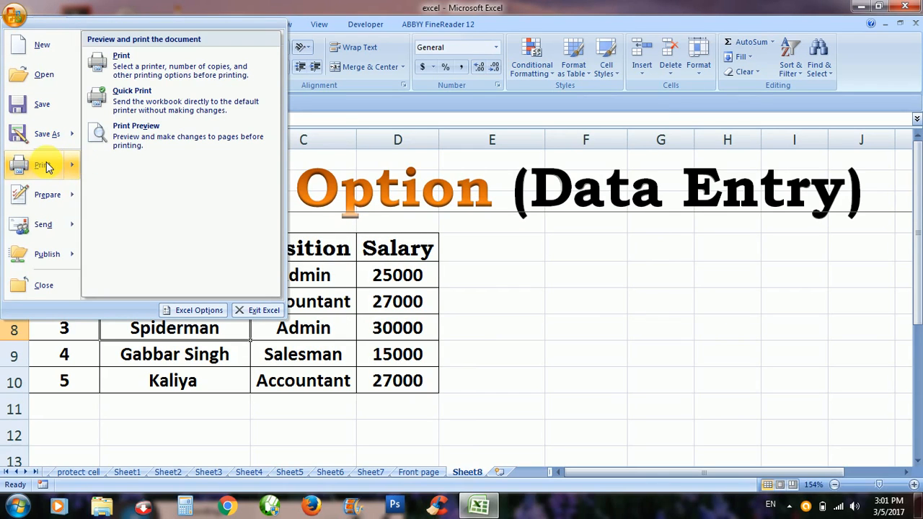
{"action": "left_click", "coordinate": [45, 167]}
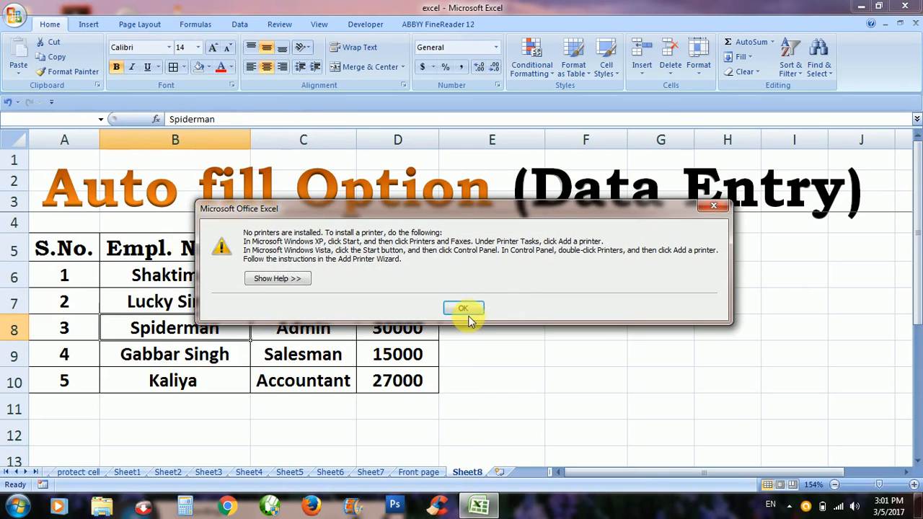
{"action": "left_click", "coordinate": [462, 309]}
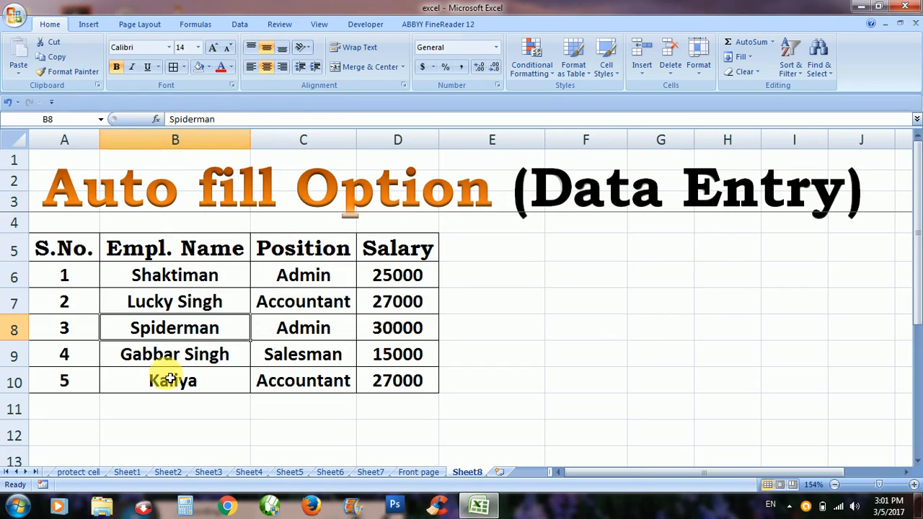
- Try once more to preview the sheet as it would print
{"action": "left_click", "coordinate": [14, 14]}
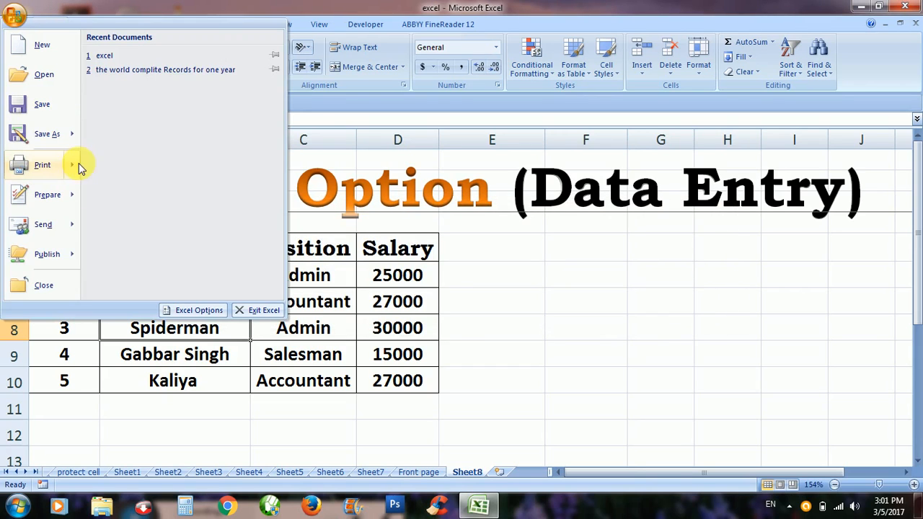
{"action": "mouse_move", "coordinate": [81, 167]}
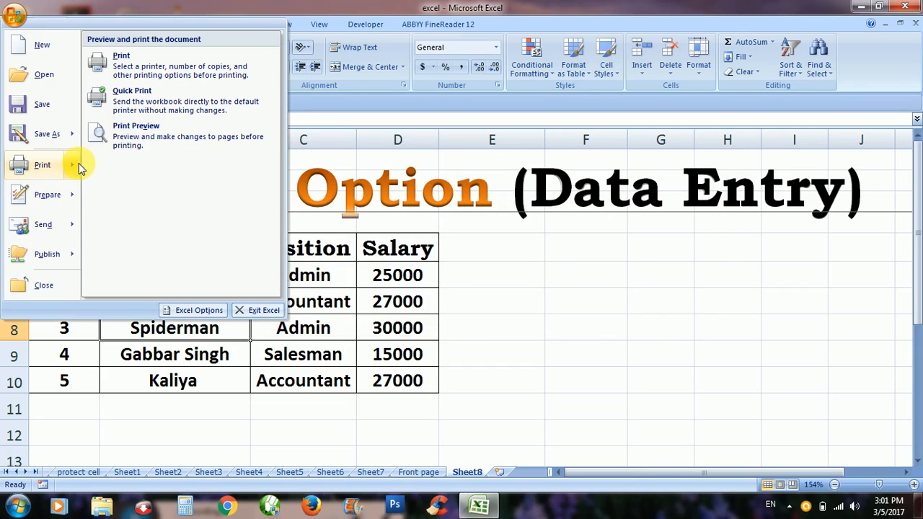
{"action": "left_click", "coordinate": [127, 133]}
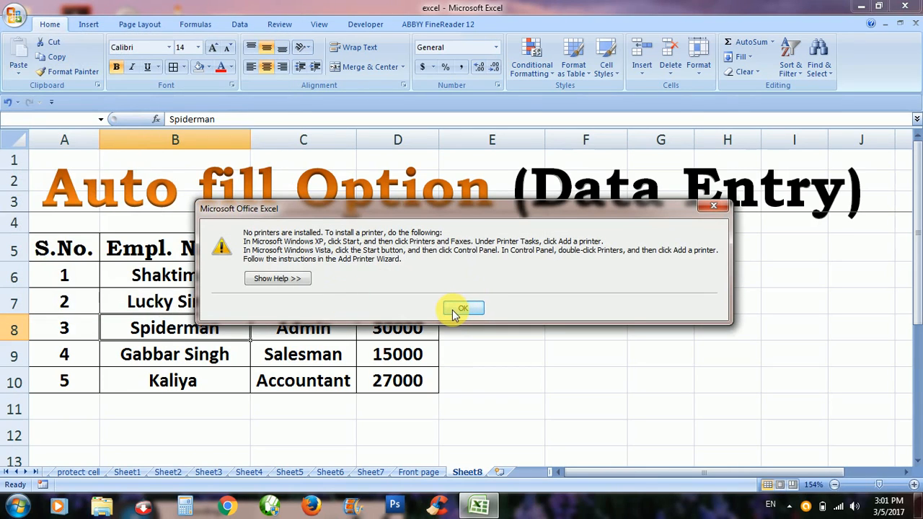
{"action": "left_click", "coordinate": [453, 310]}
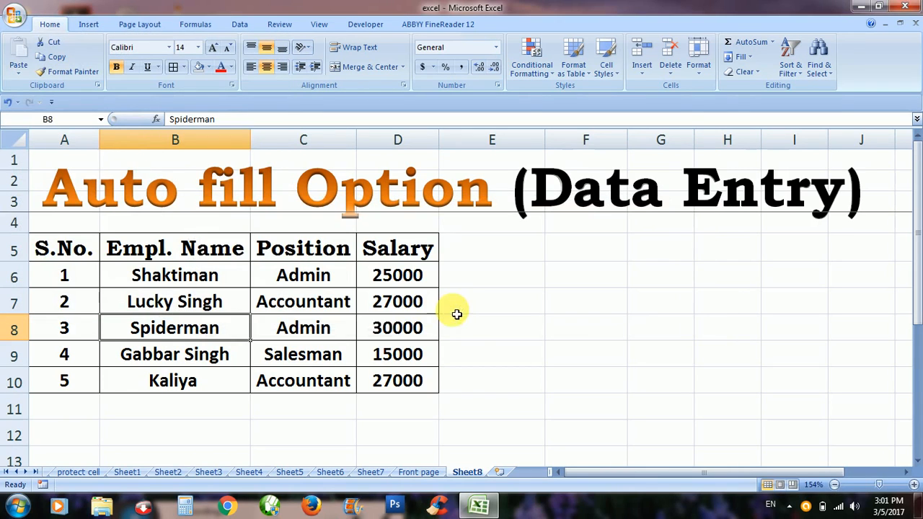
- Review the table's header cells in row 5 and the entries under Position and Salary
{"action": "left_click", "coordinate": [326, 338]}
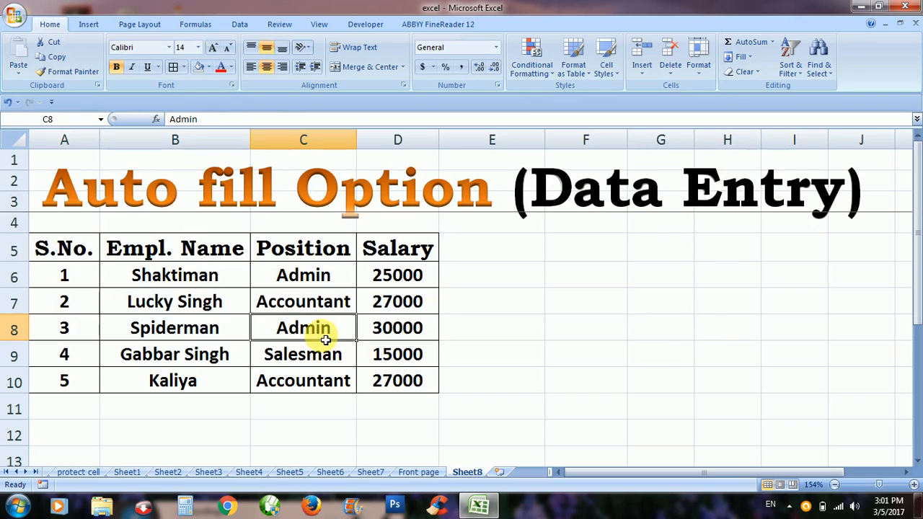
{"action": "left_click", "coordinate": [90, 252]}
{"action": "key", "text": "Right"}
{"action": "key", "text": "Right"}
{"action": "key", "text": "Right"}
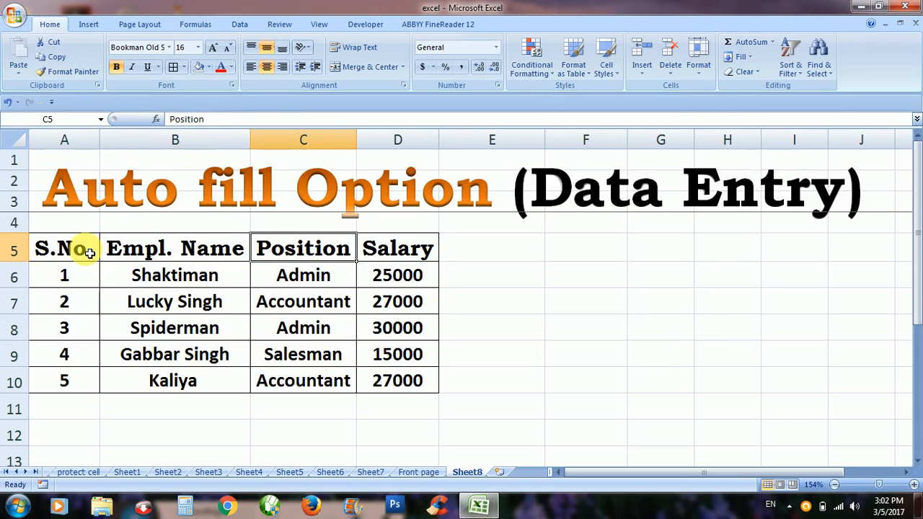
{"action": "key", "text": "Down"}
{"action": "key", "text": "Down"}
{"action": "key", "text": "Up"}
{"action": "key", "text": "Up"}
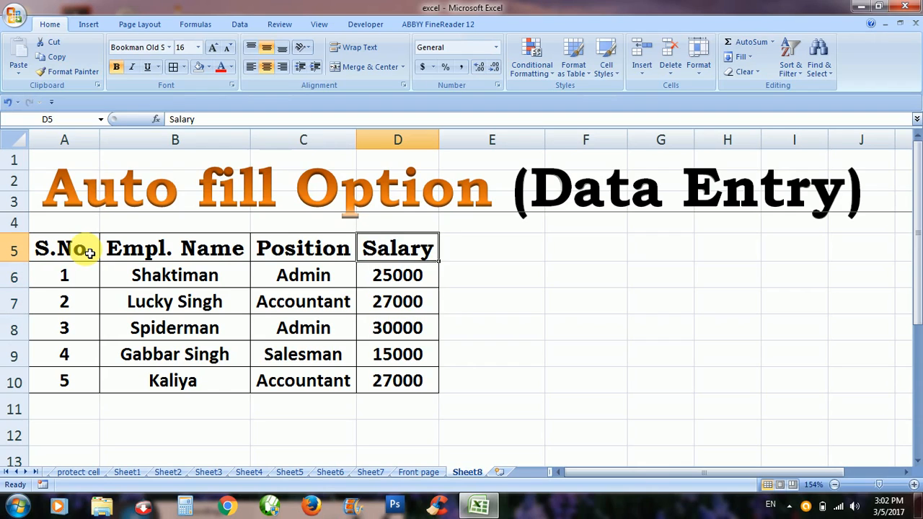
{"action": "key", "text": "Left"}
{"action": "key", "text": "Right"}
{"action": "key", "text": "Down"}
{"action": "key", "text": "Down"}
{"action": "key", "text": "Down"}
{"action": "key", "text": "Up"}
{"action": "key", "text": "Up"}
{"action": "key", "text": "Up"}
- Insert a blank column D between the Position and Salary columns
{"action": "left_click_drag", "start_coordinate": [370, 247], "coordinate": [379, 385]}
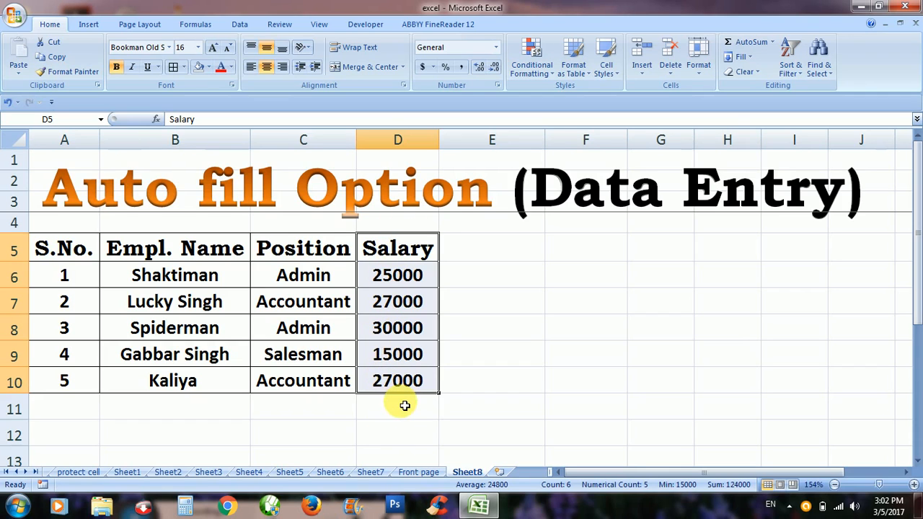
{"action": "left_click", "coordinate": [406, 142]}
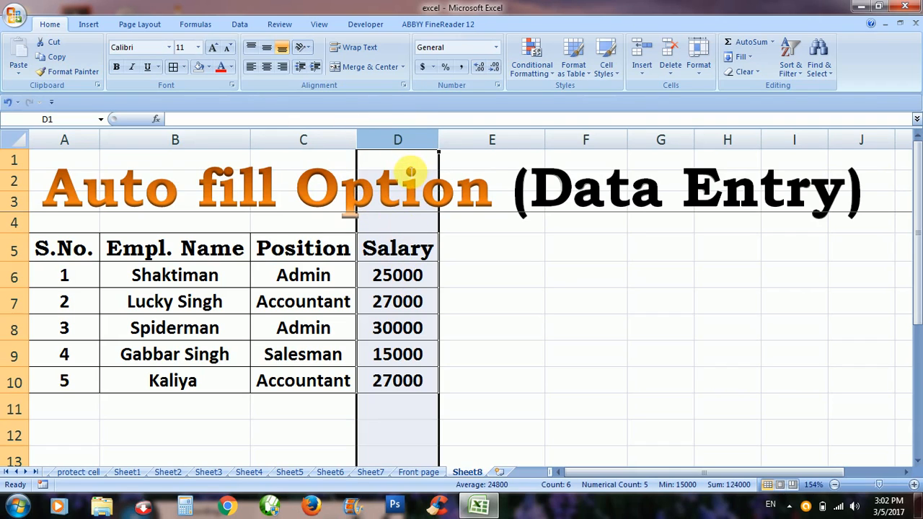
{"action": "right_click", "coordinate": [398, 140]}
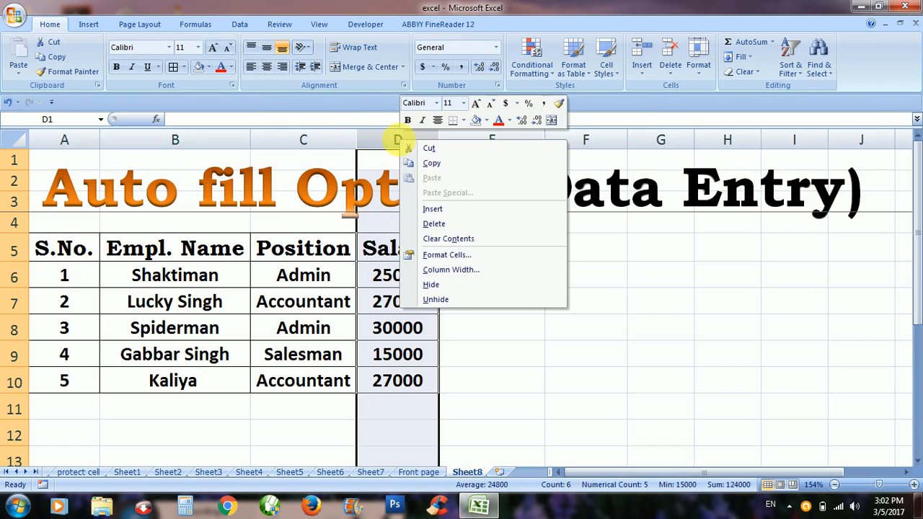
{"action": "left_click", "coordinate": [431, 209]}
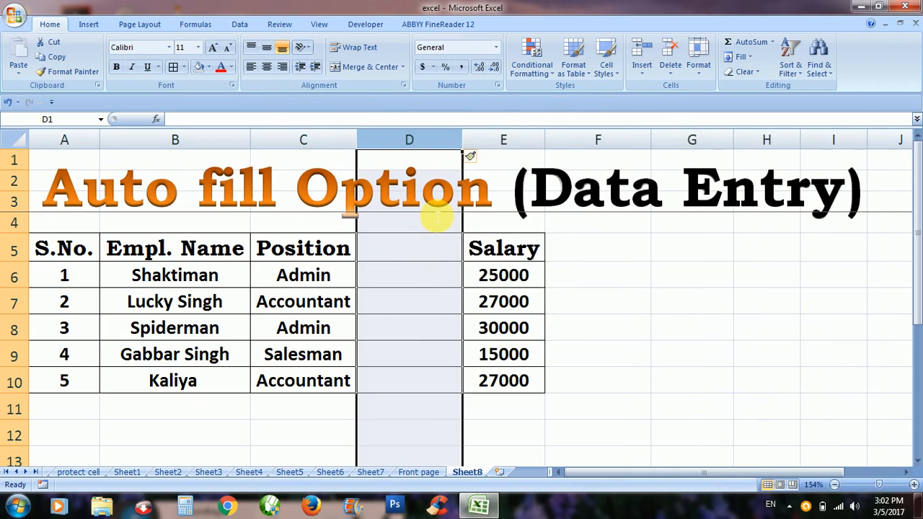
{"action": "left_click", "coordinate": [489, 332]}
- Select cells D5:D10 of the blank column to show it, and undo the column insertion
{"action": "left_click_drag", "start_coordinate": [423, 253], "coordinate": [424, 381]}
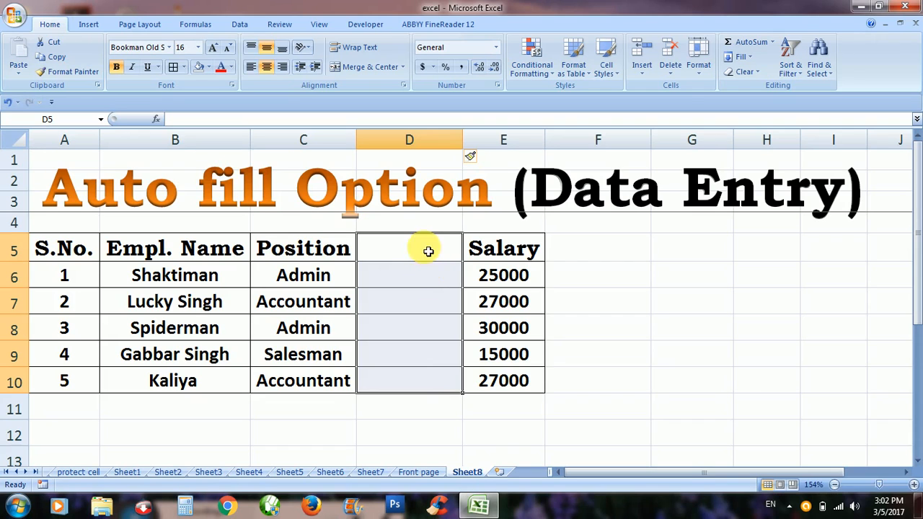
{"action": "left_click", "coordinate": [429, 251]}
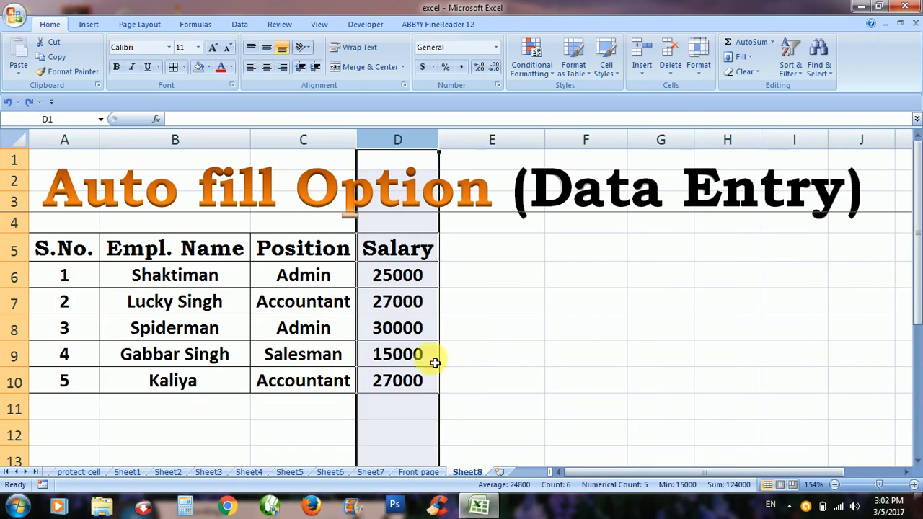
{"action": "left_click", "coordinate": [398, 298]}
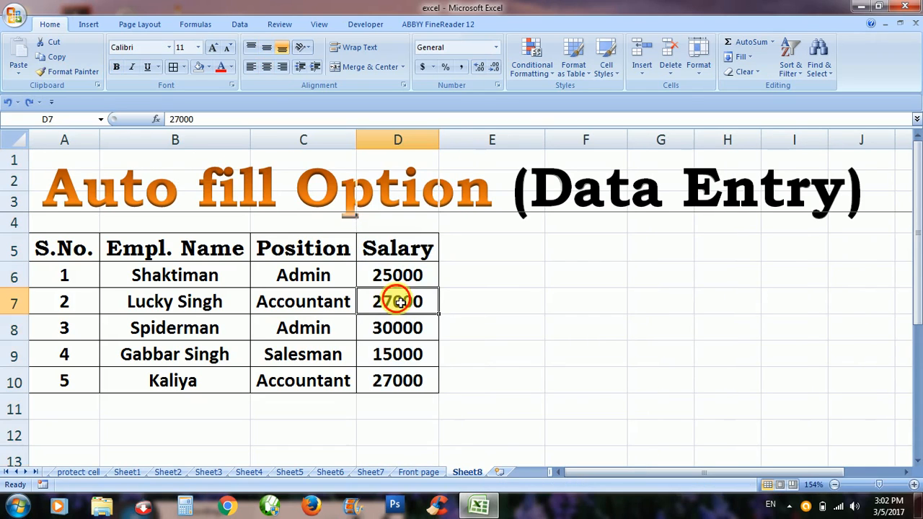
- Insert a blank cell at C6 using the Shift cells right option
{"action": "left_click", "coordinate": [294, 274]}
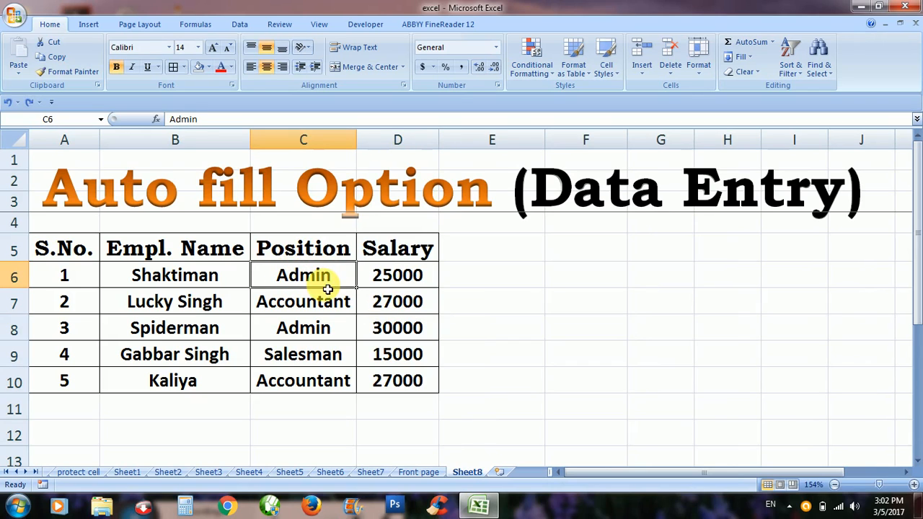
{"action": "right_click", "coordinate": [326, 280]}
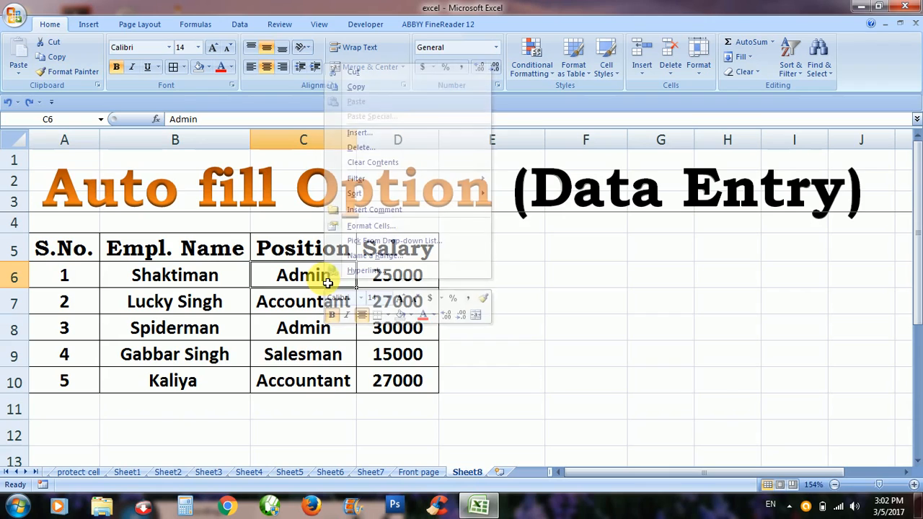
{"action": "left_click", "coordinate": [322, 278]}
{"action": "right_click", "coordinate": [323, 279]}
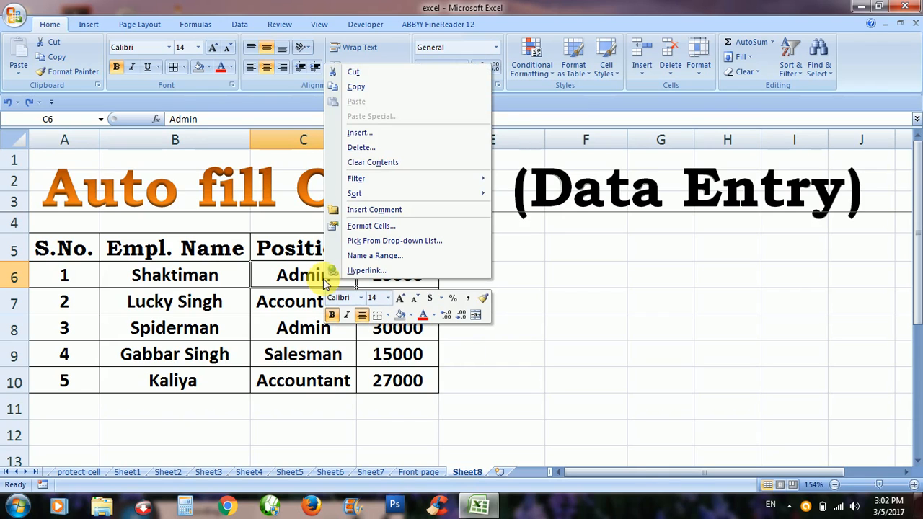
{"action": "left_click", "coordinate": [352, 134]}
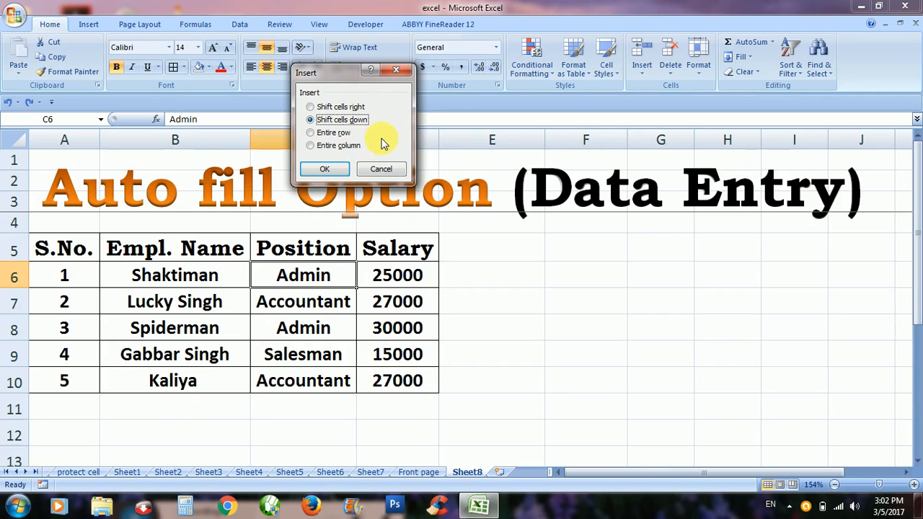
{"action": "left_click", "coordinate": [311, 107]}
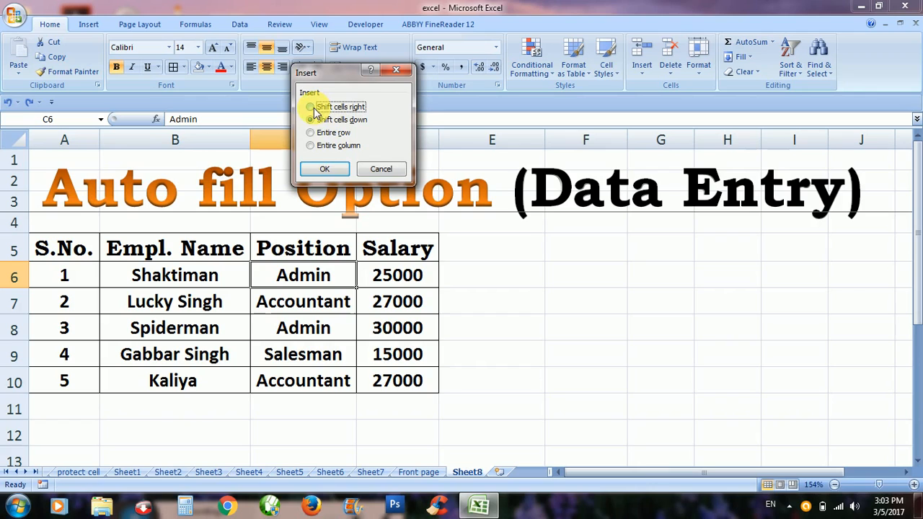
{"action": "left_click", "coordinate": [323, 170]}
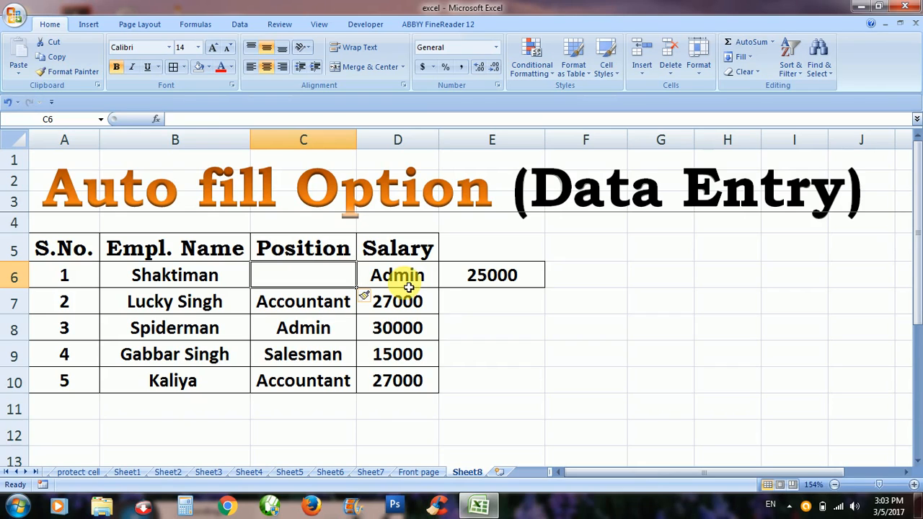
- Undo the cell insertion at C6 in the first employee's record
{"action": "left_click", "coordinate": [313, 310]}
{"action": "left_click", "coordinate": [323, 266]}
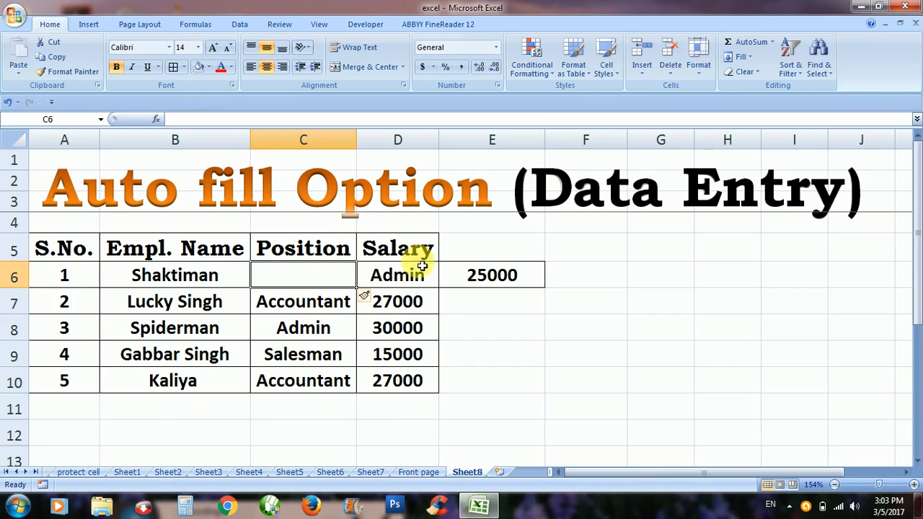
{"action": "key", "text": "ctrl+z"}
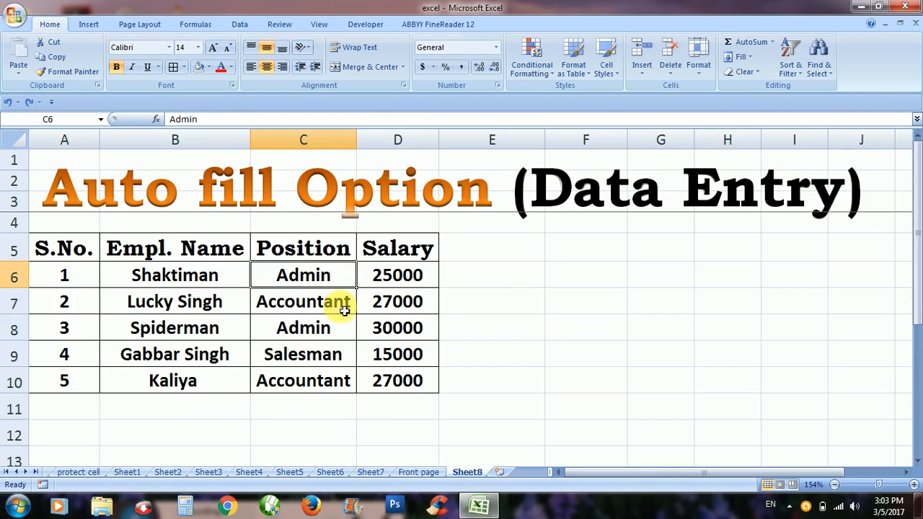
- Insert a blank row above the second employee's record from cell C7 using the Entire row option
{"action": "left_click", "coordinate": [315, 310]}
{"action": "right_click", "coordinate": [314, 310]}
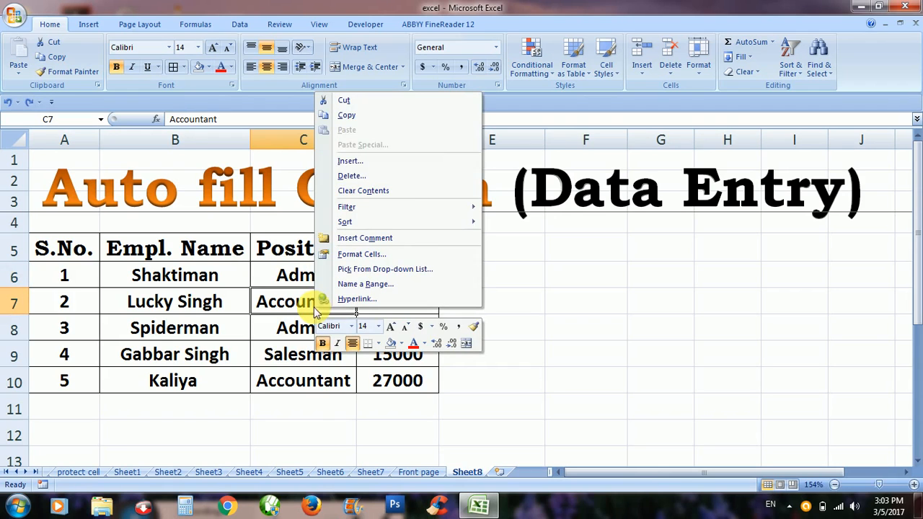
{"action": "left_click", "coordinate": [347, 161]}
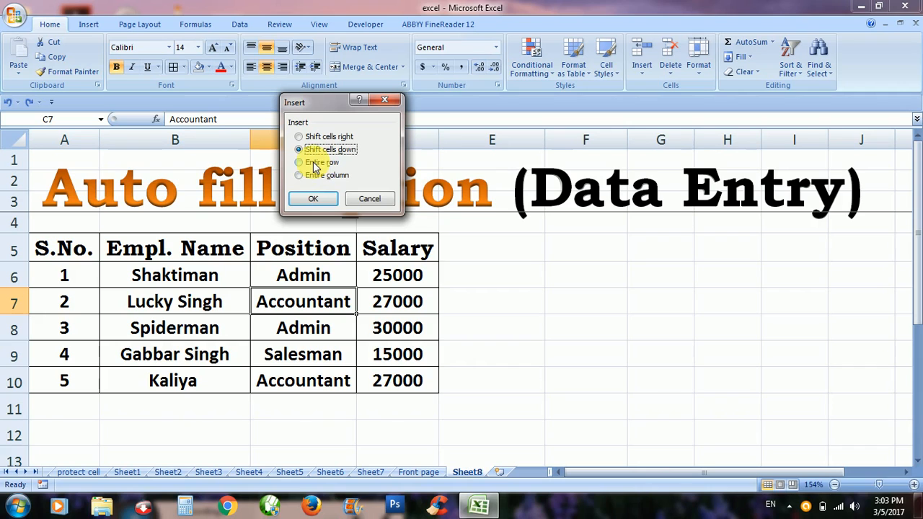
{"action": "left_click", "coordinate": [315, 165]}
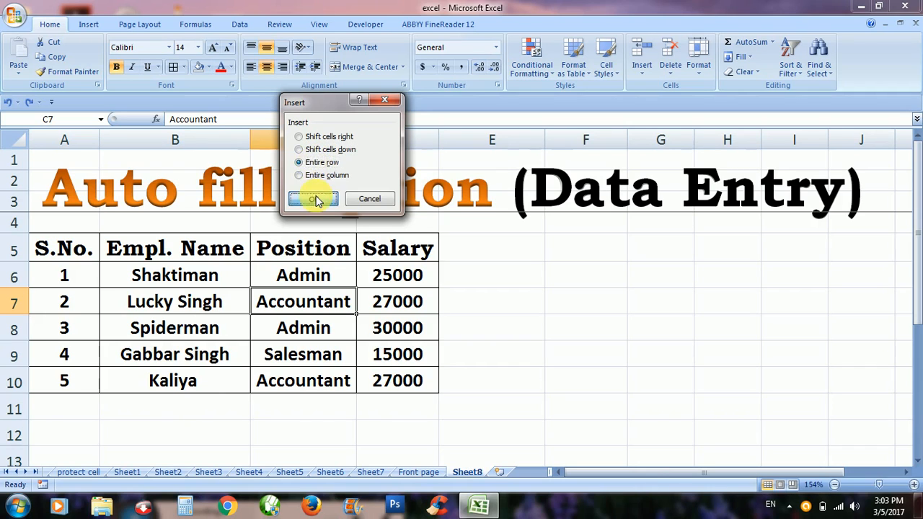
{"action": "left_click", "coordinate": [315, 198]}
- Step through the cells of blank row 7 to show it, and undo the row insertion
{"action": "left_click", "coordinate": [98, 310]}
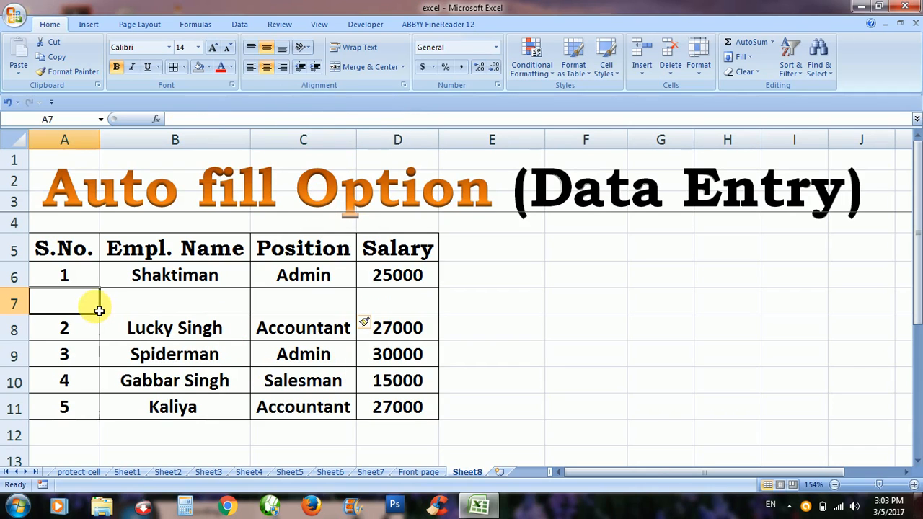
{"action": "key", "text": "shift+Right"}
{"action": "key", "text": "shift+Right"}
{"action": "key", "text": "shift+Right"}
{"action": "key", "text": "Right"}
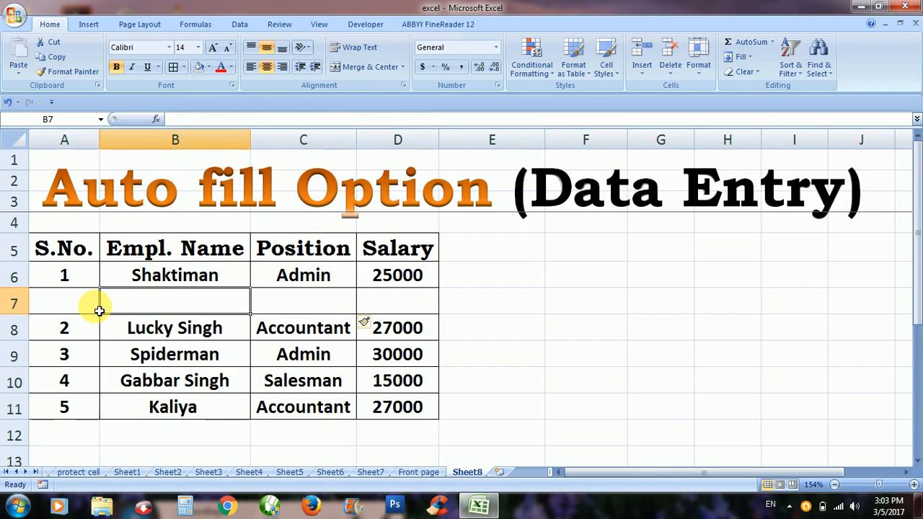
{"action": "key", "text": "Right"}
{"action": "key", "text": "Right"}
{"action": "key", "text": "Left"}
{"action": "key", "text": "ctrl+z"}
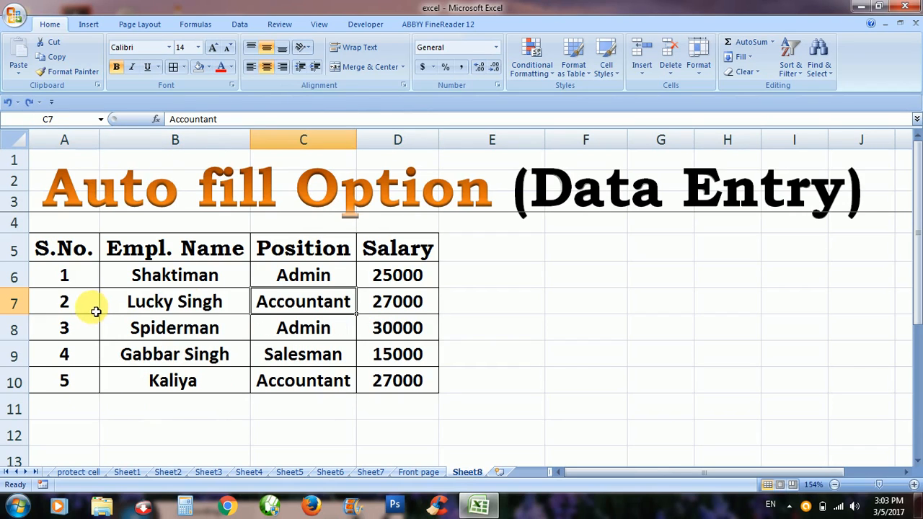
- Insert a blank column between Empl. Name and Position from cell C7 using the Entire column option
{"action": "right_click", "coordinate": [303, 303]}
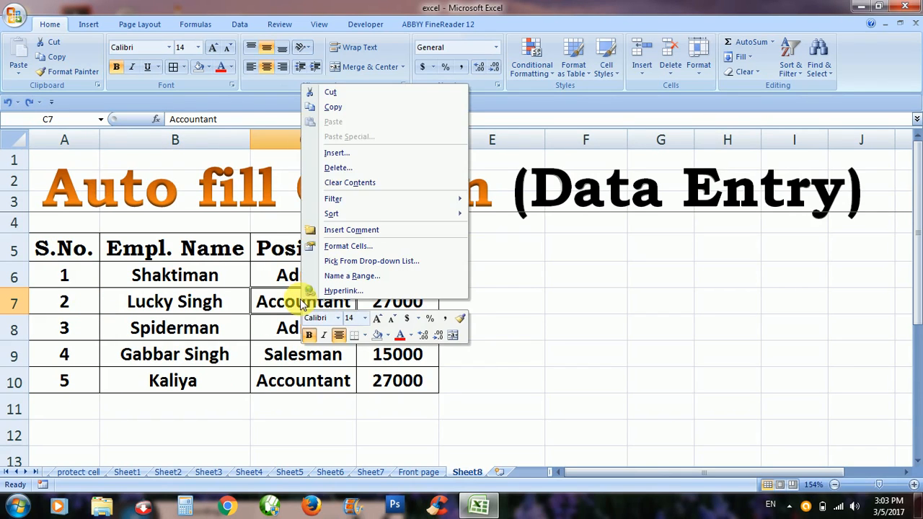
{"action": "left_click", "coordinate": [336, 153]}
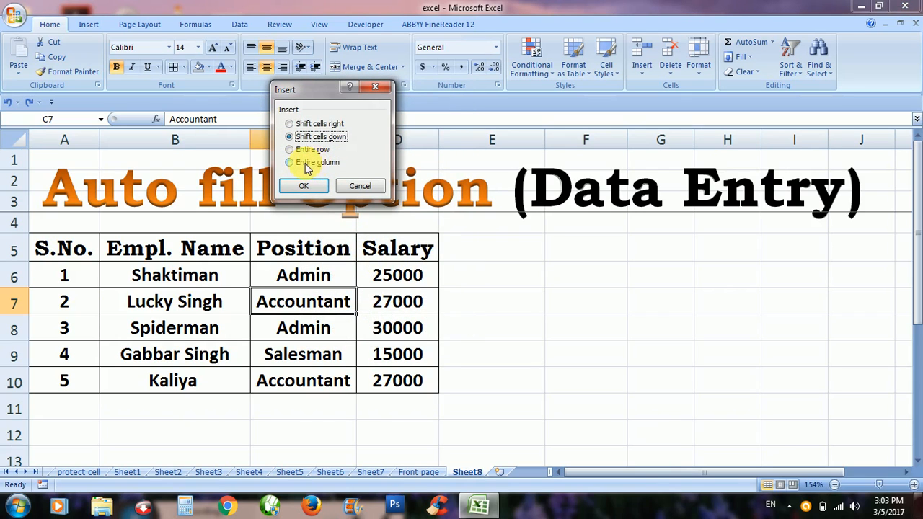
{"action": "left_click", "coordinate": [306, 166]}
{"action": "left_click", "coordinate": [303, 186]}
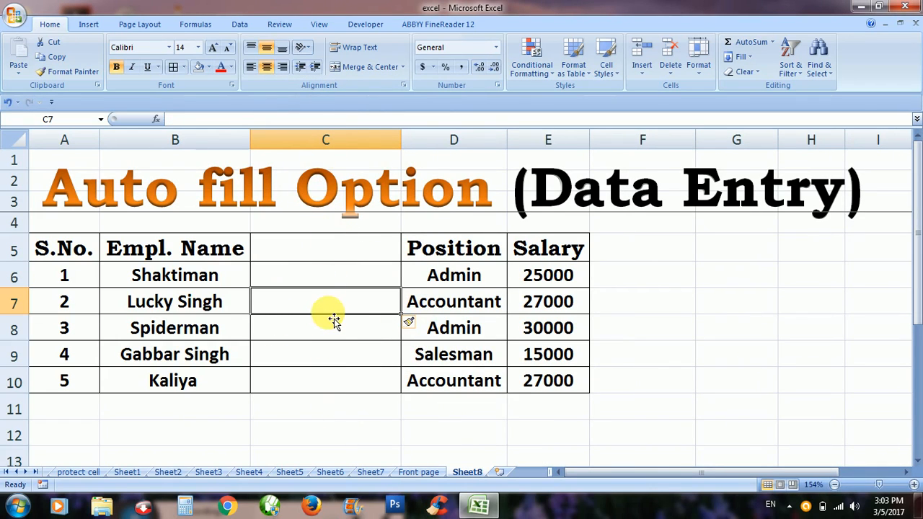
- Enter the header Month in cell C5 of the blank column
{"action": "left_click", "coordinate": [329, 252]}
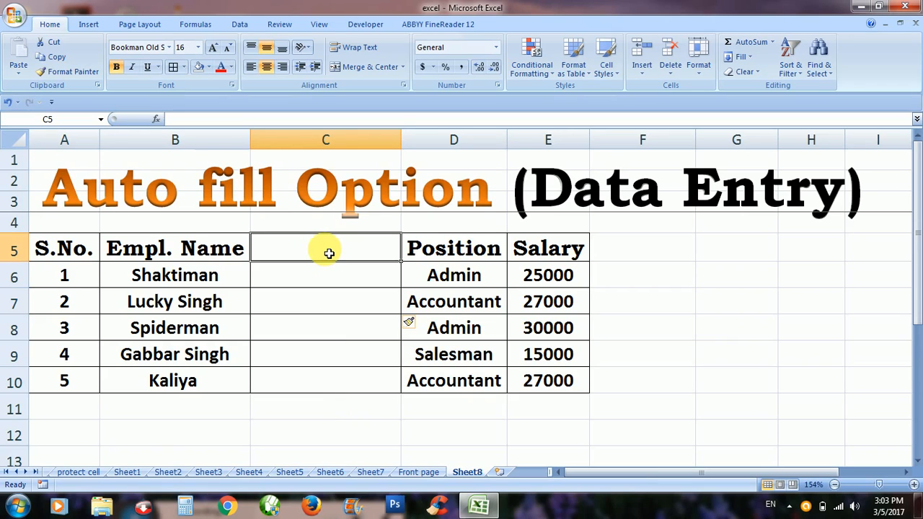
{"action": "type", "text": "Mo"}
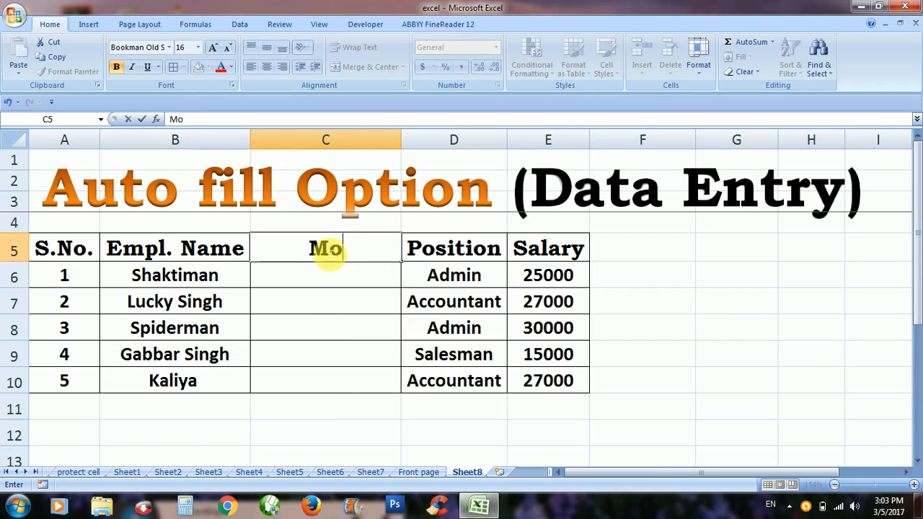
{"action": "type", "text": "nth"}
{"action": "key", "text": "Return"}
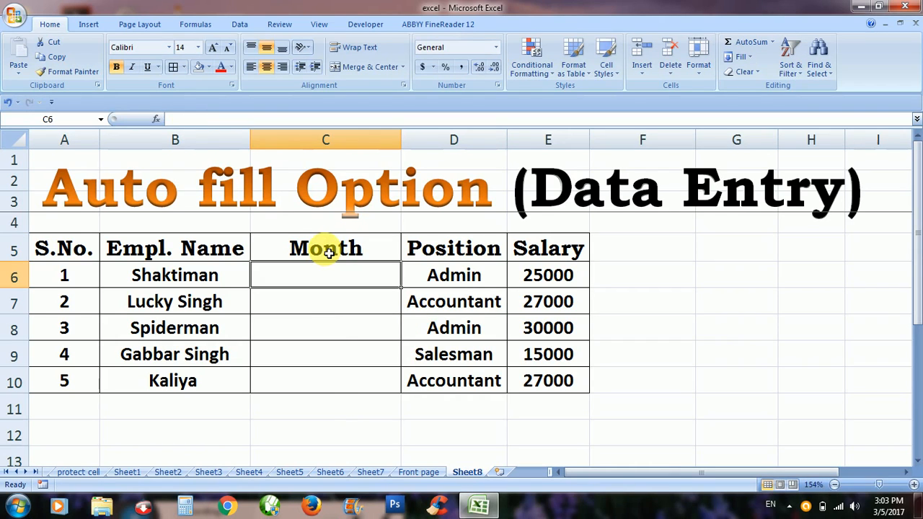
- Replace the header in C5 with Hiring Date
{"action": "left_click", "coordinate": [328, 253]}
{"action": "type", "text": "H"}
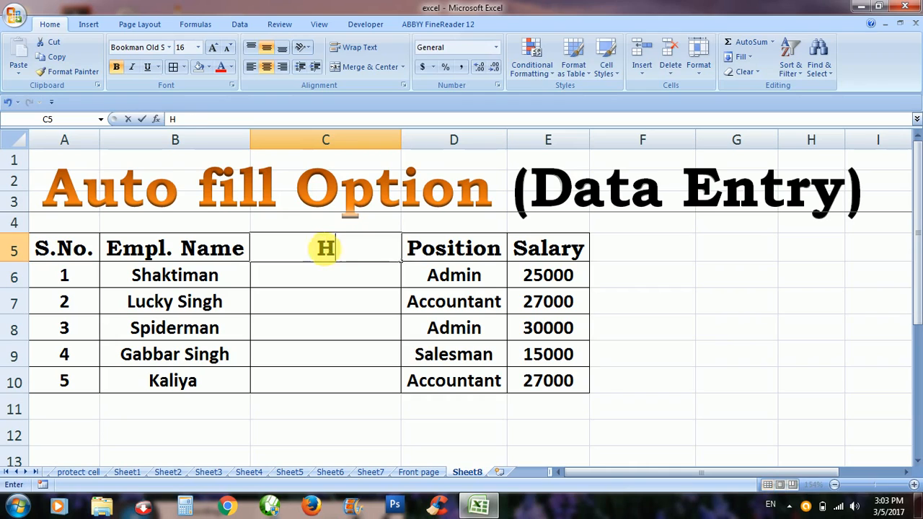
{"action": "type", "text": "iring "}
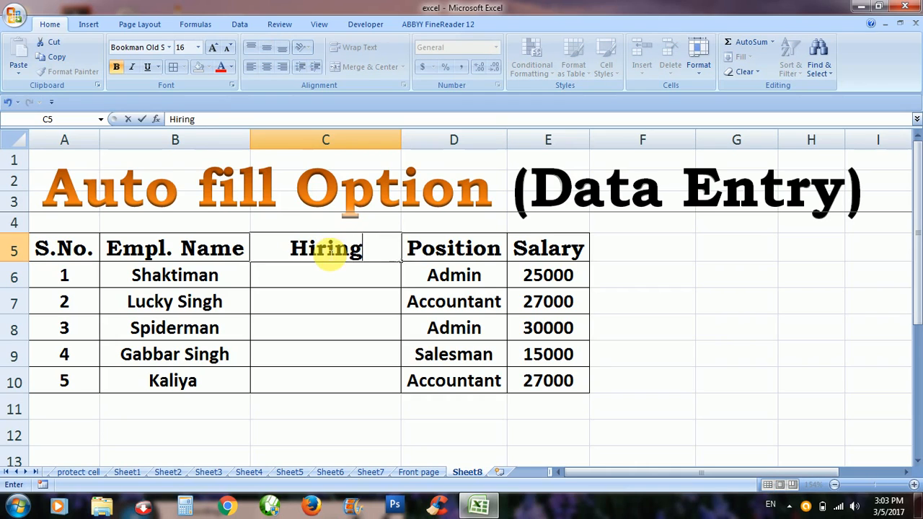
{"action": "type", "text": "Date"}
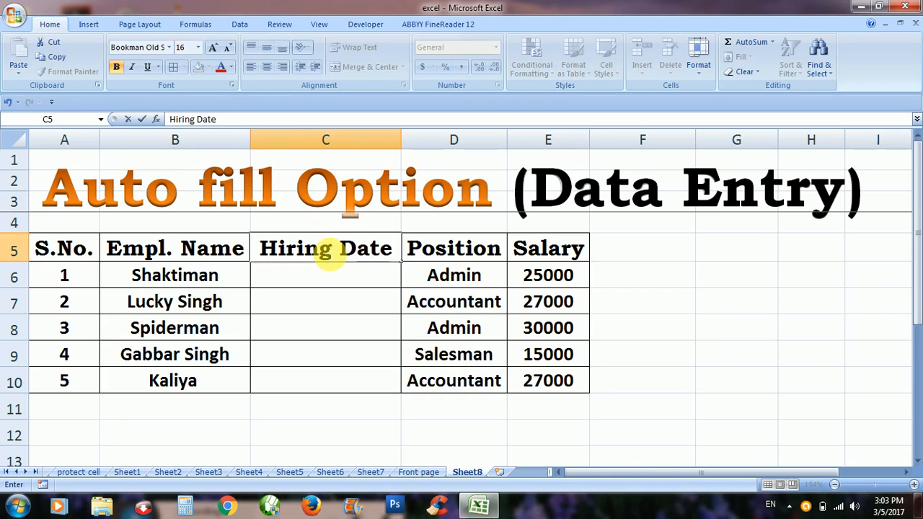
{"action": "key", "text": "Return"}
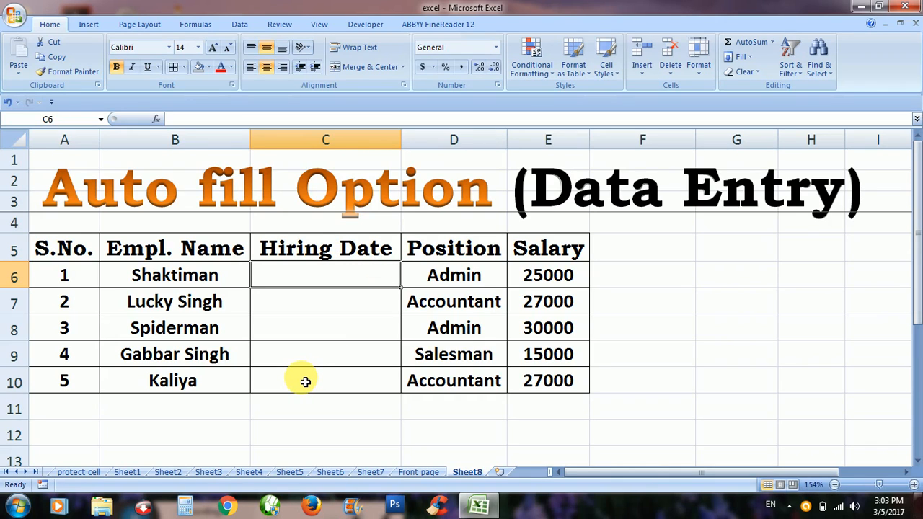
- Enter the hiring dates 1-3-2017 in C6 and 5/4/2016 in C7 for the first two employees
{"action": "type", "text": "1"}
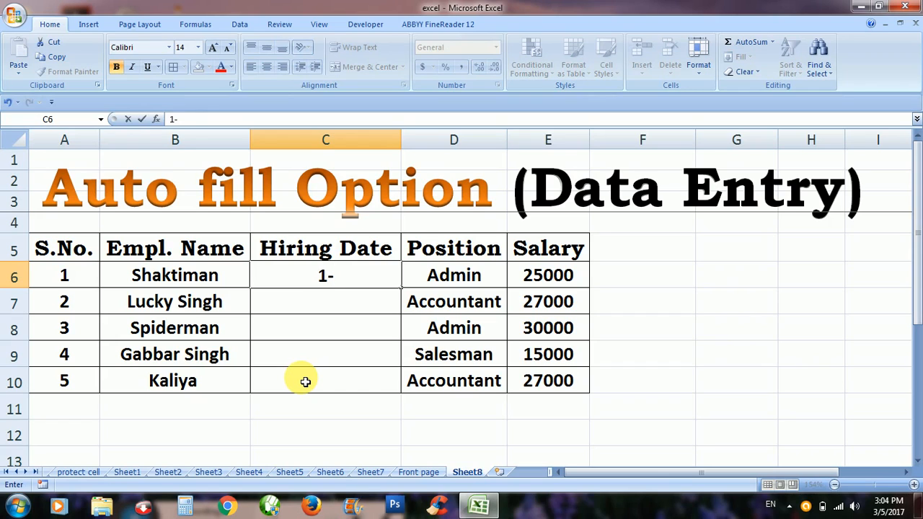
{"action": "type", "text": "-3-2017"}
{"action": "key", "text": "Return"}
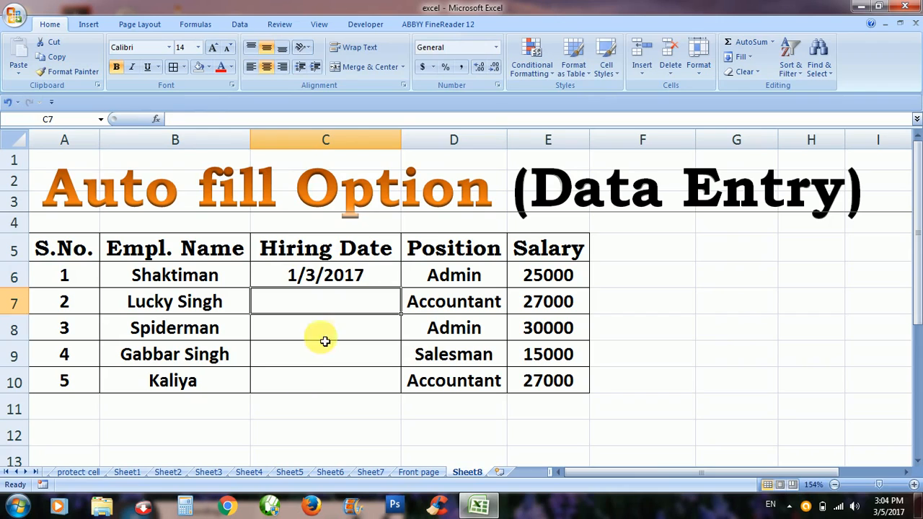
{"action": "left_click", "coordinate": [360, 274]}
{"action": "left_click", "coordinate": [354, 306]}
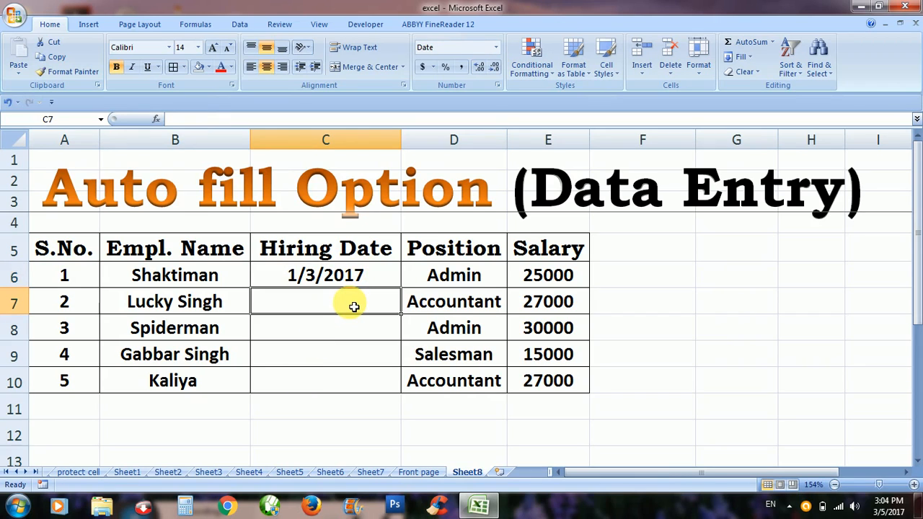
{"action": "type", "text": "5/4/201"}
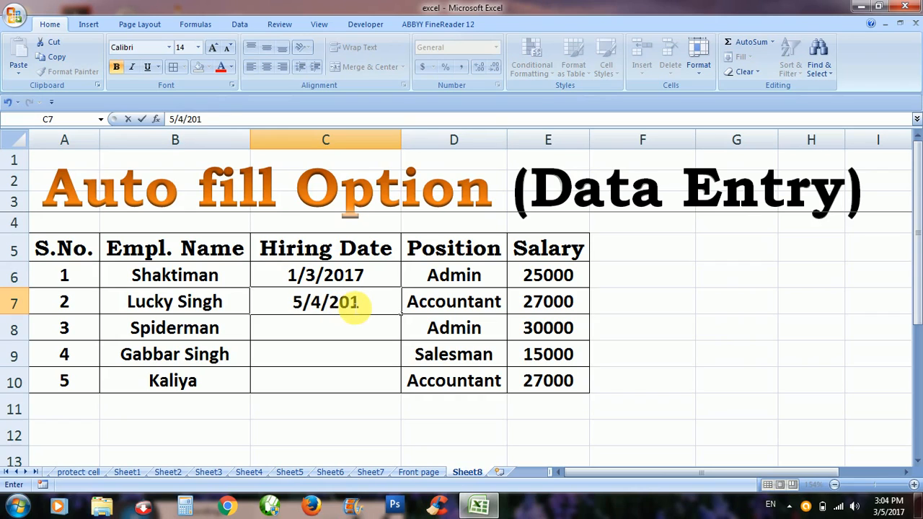
{"action": "type", "text": "6"}
{"action": "key", "text": "Return"}
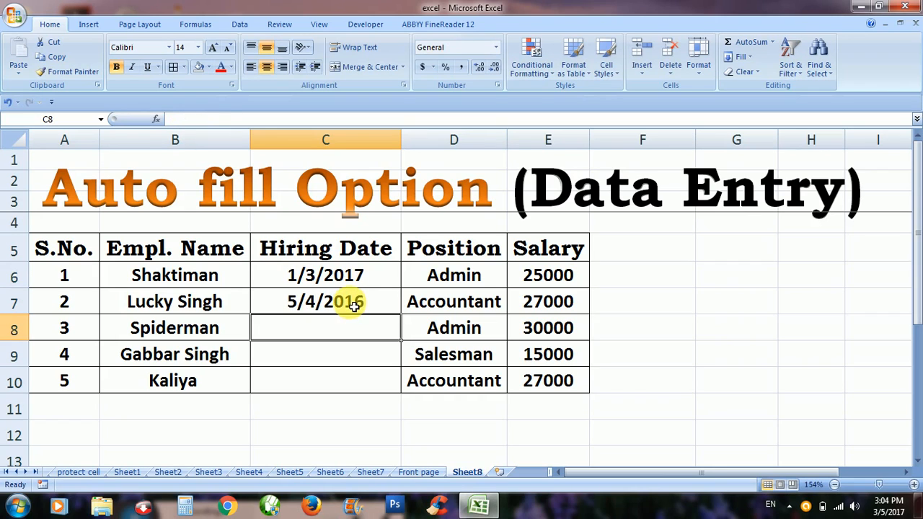
- Enter the hiring dates 9/3/2014, 1/7/2010 and 4/2/2015 in C8 to C10 for the remaining employees
{"action": "type", "text": "9"}
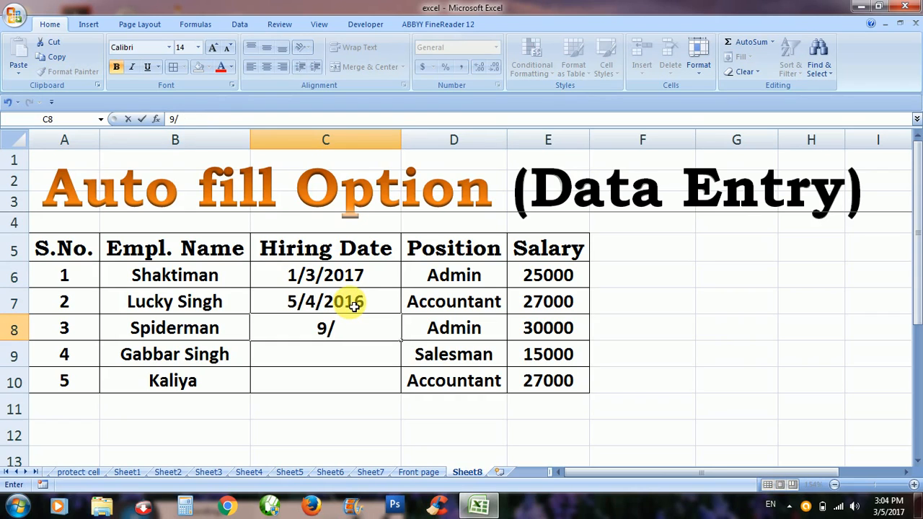
{"action": "type", "text": "/3/2014"}
{"action": "key", "text": "Return"}
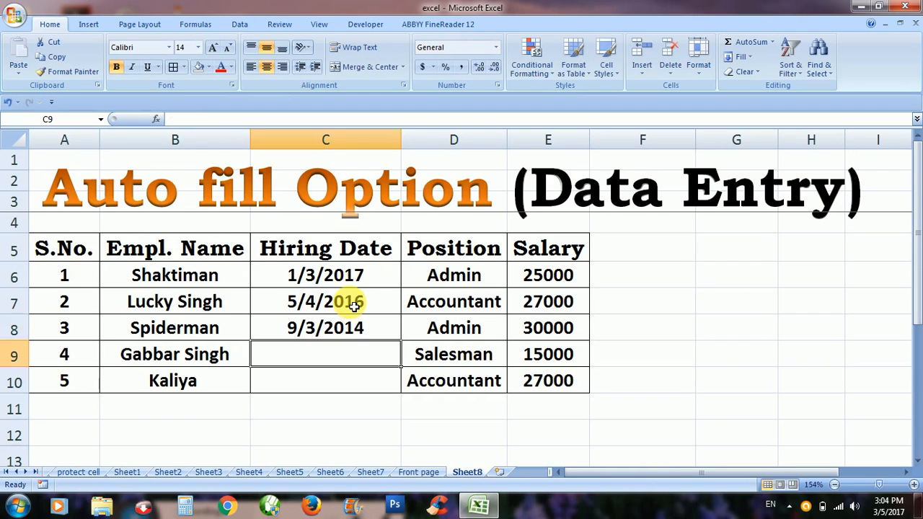
{"action": "type", "text": "1/"}
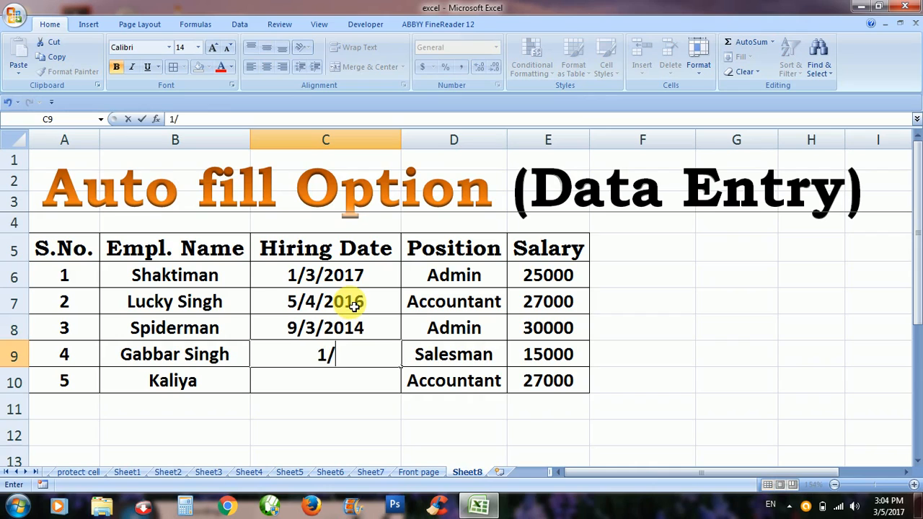
{"action": "type", "text": "7/2010"}
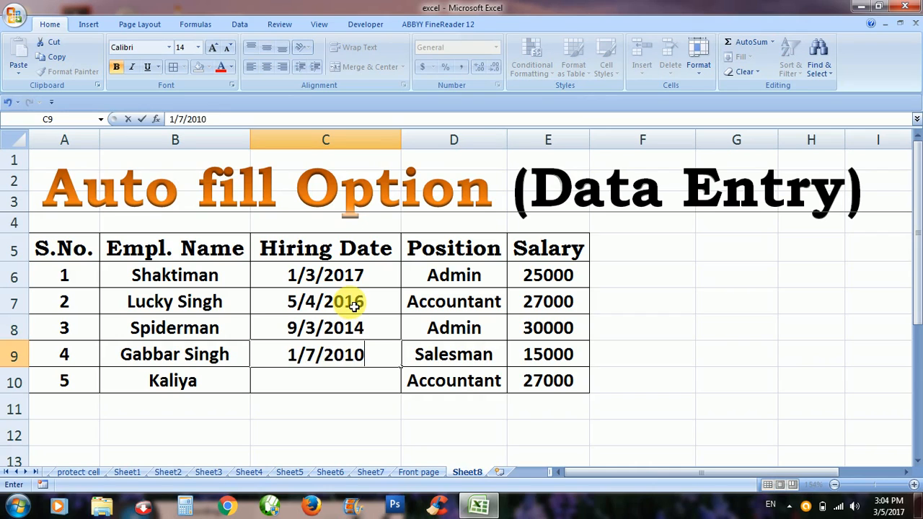
{"action": "key", "text": "Return"}
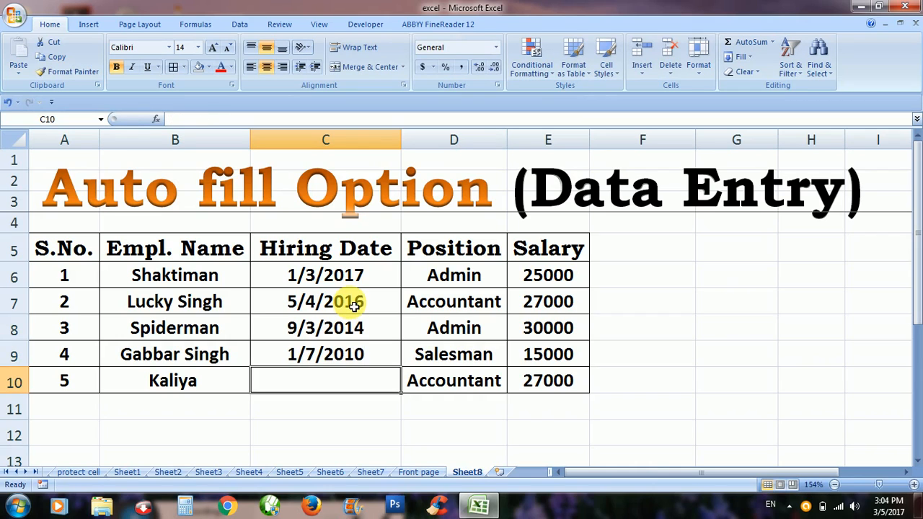
{"action": "type", "text": "4"}
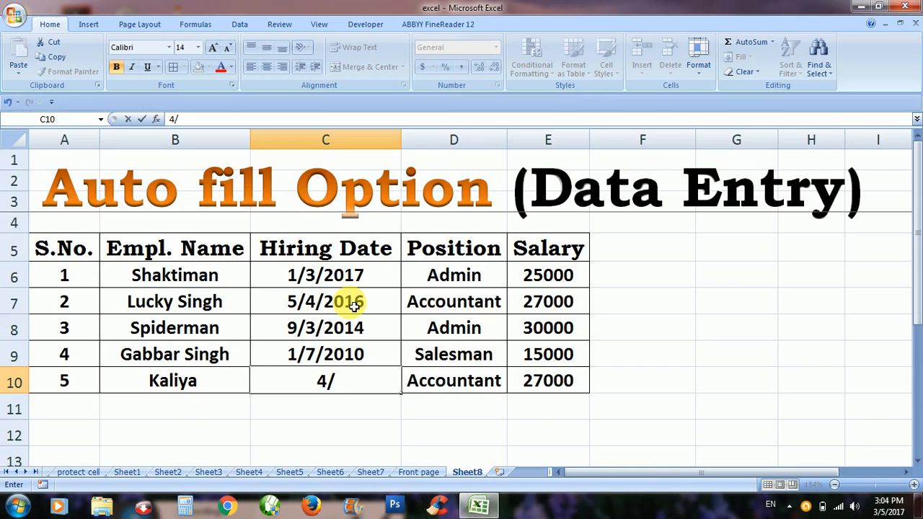
{"action": "type", "text": "/2/2015"}
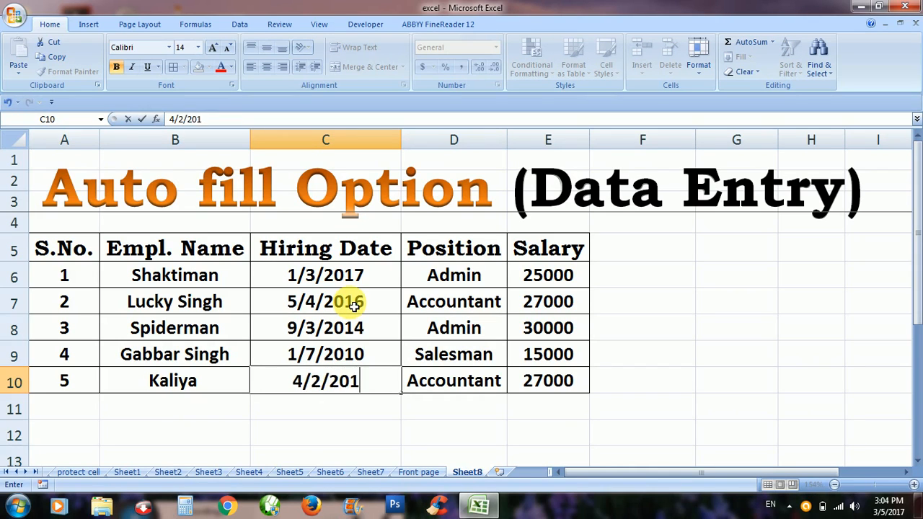
{"action": "key", "text": "Return"}
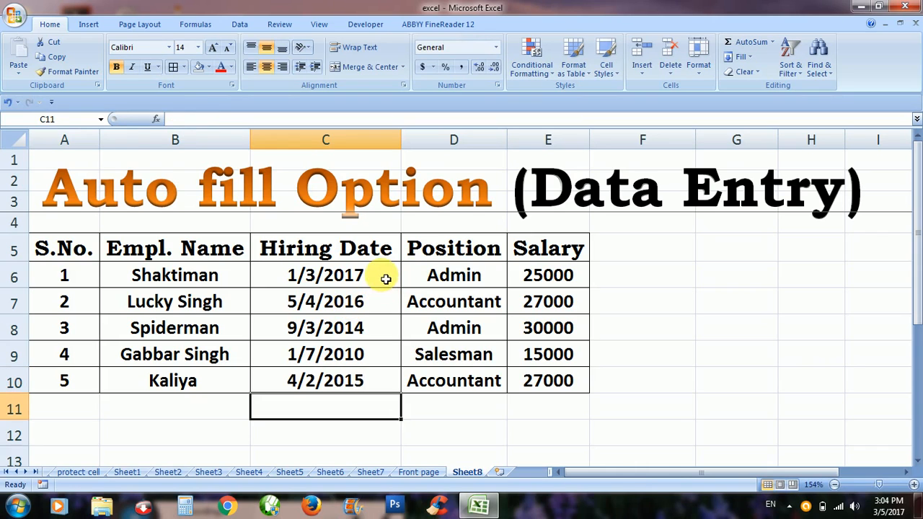
- Apply the Long Date format to the hiring dates in C6:C10 and autofit column C
{"action": "left_click_drag", "start_coordinate": [385, 278], "coordinate": [374, 377]}
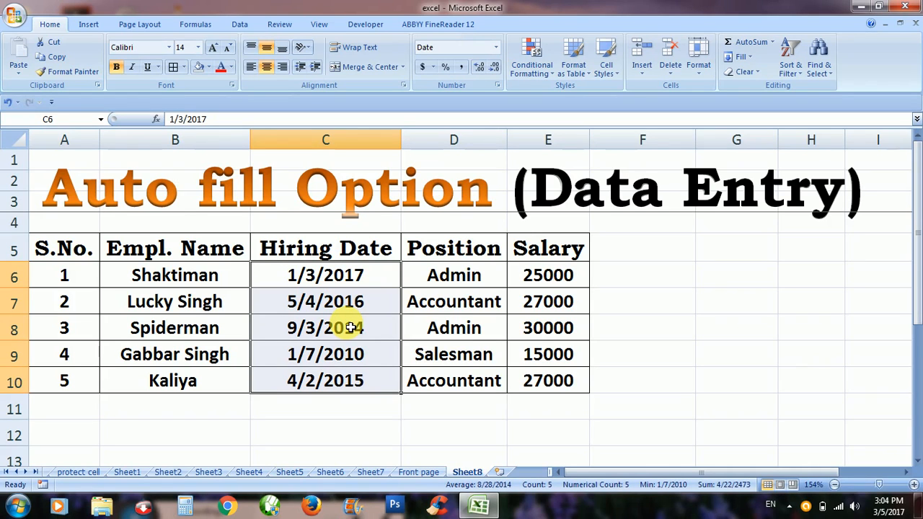
{"action": "left_click", "coordinate": [363, 296]}
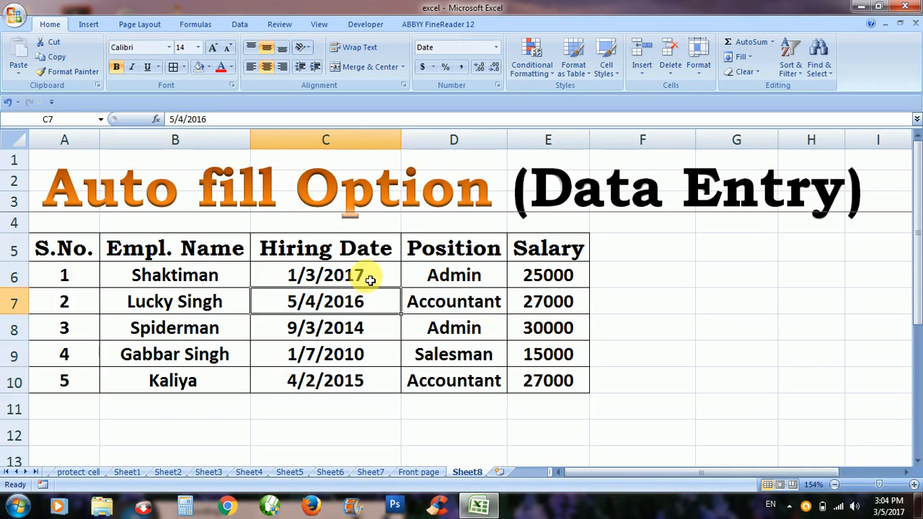
{"action": "left_click", "coordinate": [367, 277]}
{"action": "left_click_drag", "start_coordinate": [370, 285], "coordinate": [365, 393]}
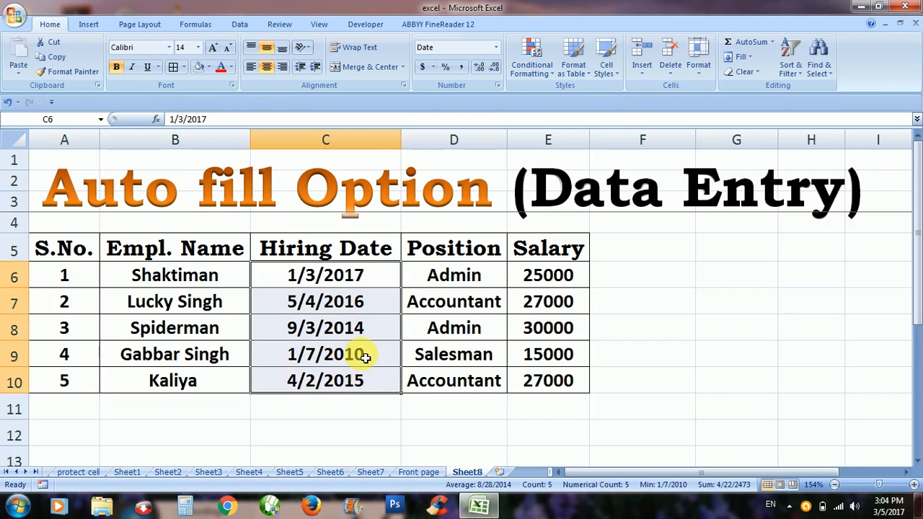
{"action": "right_click", "coordinate": [363, 358]}
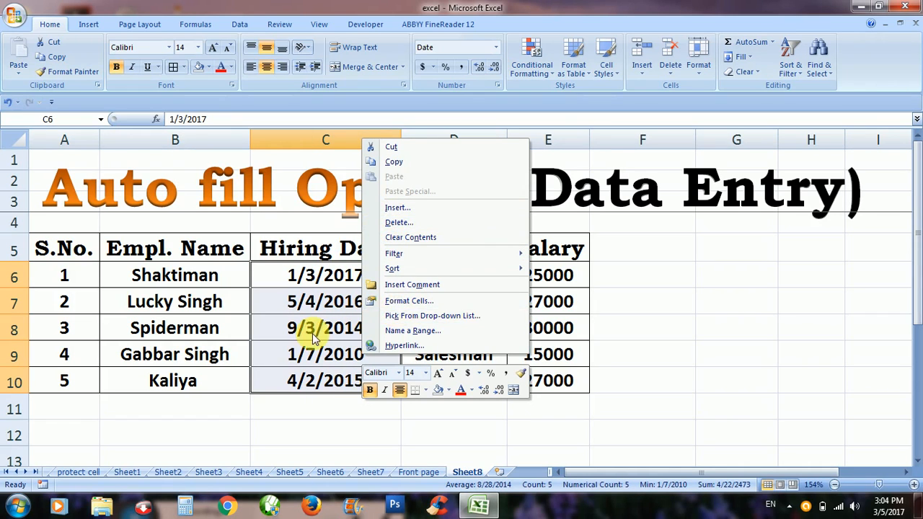
{"action": "key", "text": "Escape"}
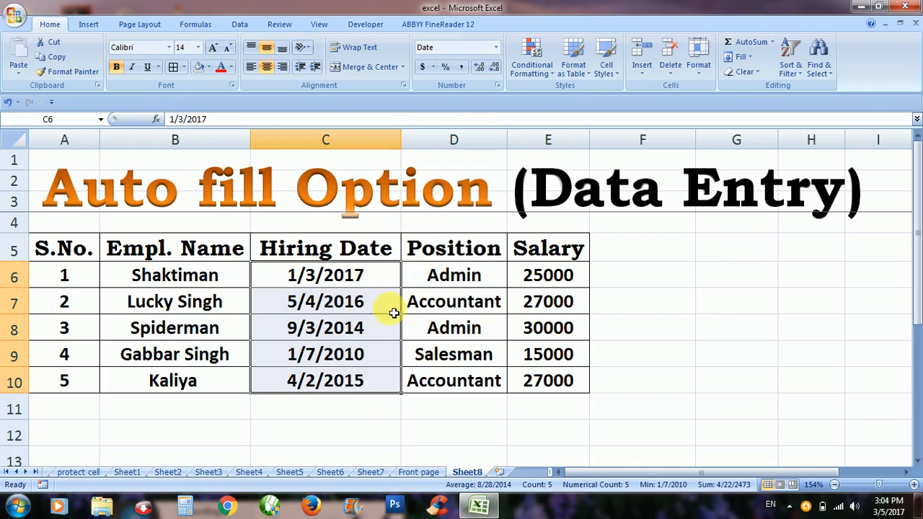
{"action": "left_click", "coordinate": [497, 48]}
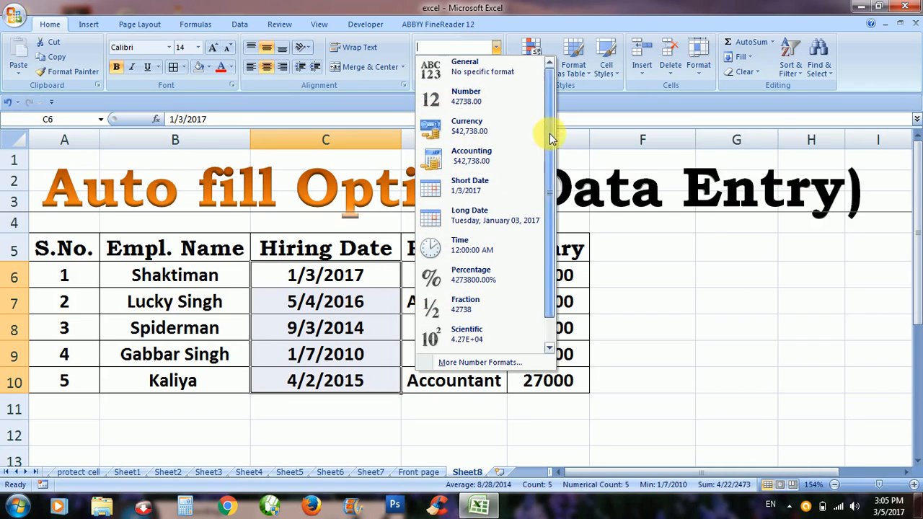
{"action": "left_click_drag", "start_coordinate": [551, 137], "coordinate": [549, 207]}
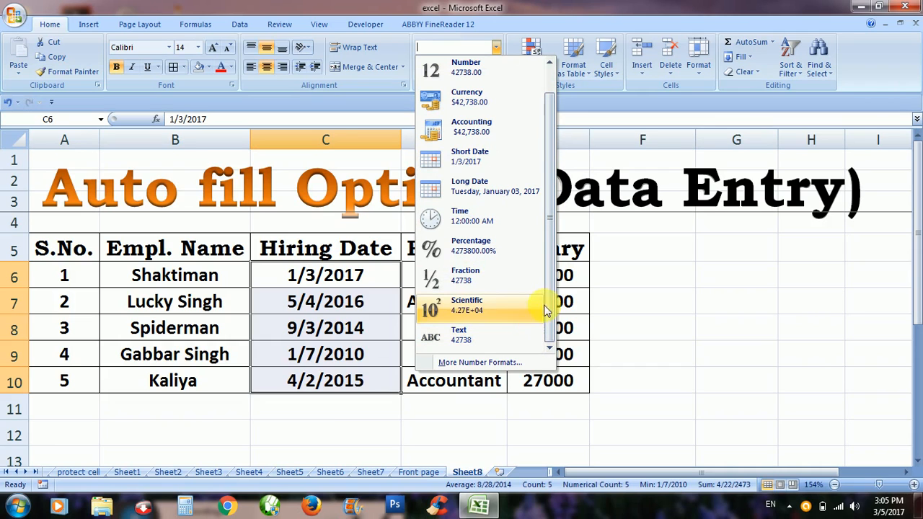
{"action": "left_click_drag", "start_coordinate": [552, 308], "coordinate": [551, 245]}
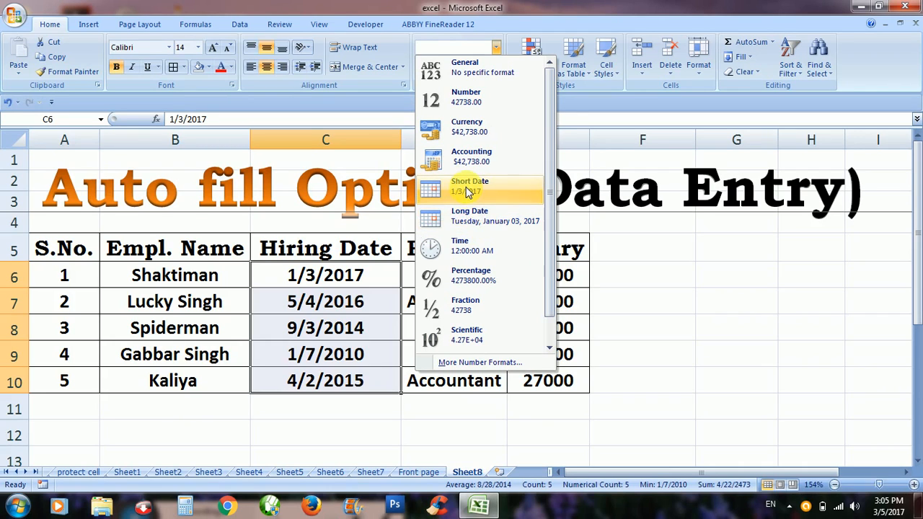
{"action": "left_click", "coordinate": [474, 222]}
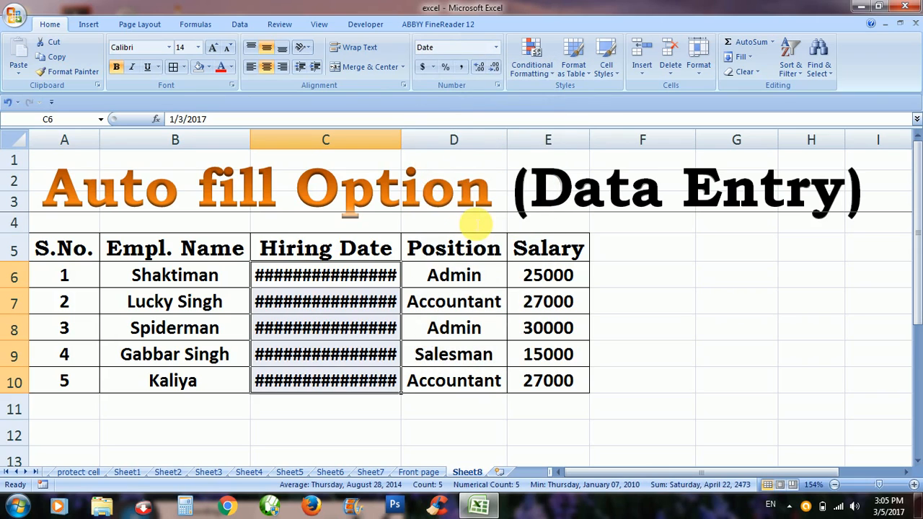
{"action": "double_click", "coordinate": [402, 140]}
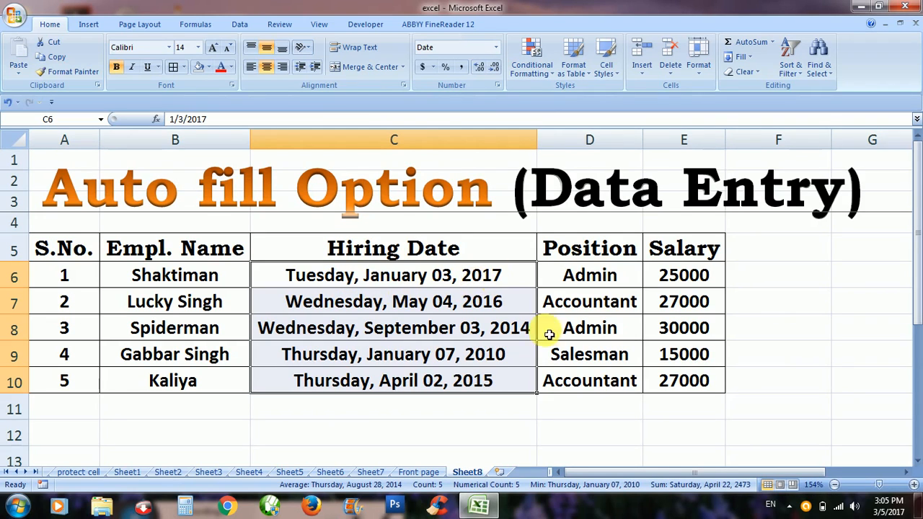
- Switch the hiring dates in C6:C10 to the Short Date format and autofit column C again
{"action": "left_click", "coordinate": [496, 48]}
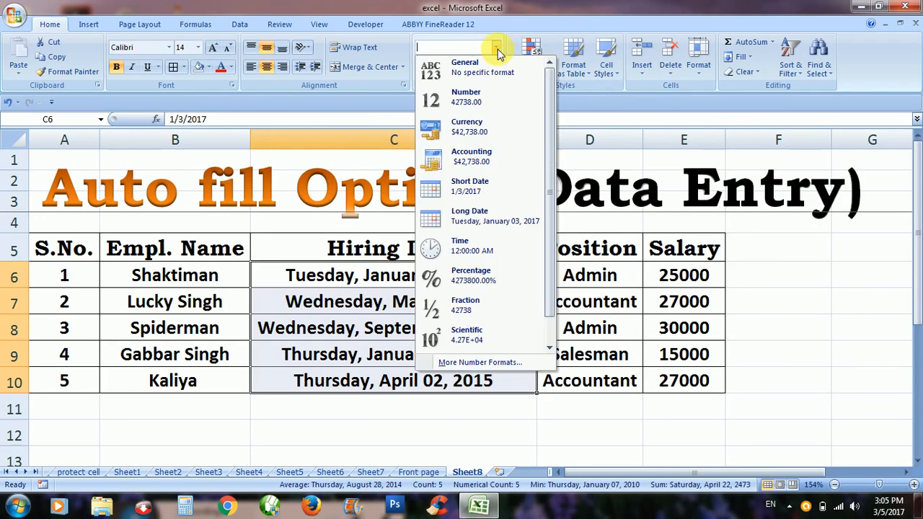
{"action": "left_click", "coordinate": [487, 196]}
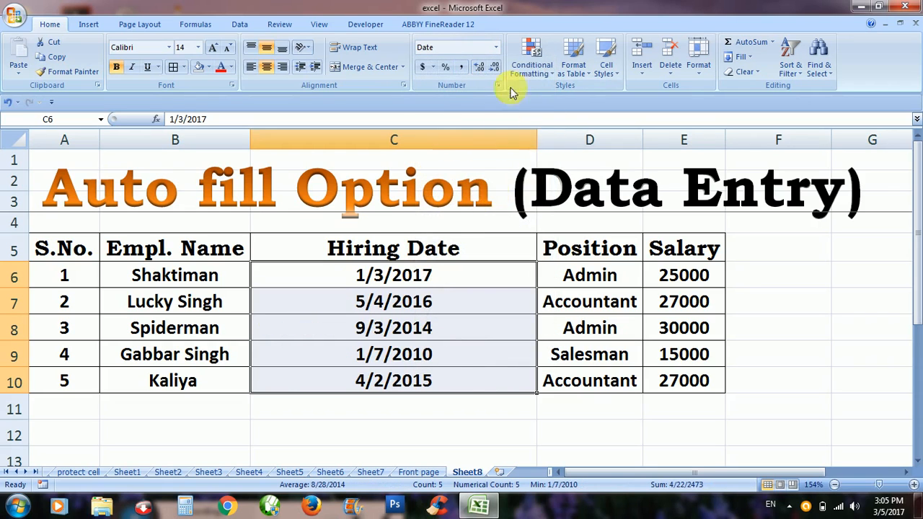
{"action": "double_click", "coordinate": [544, 146]}
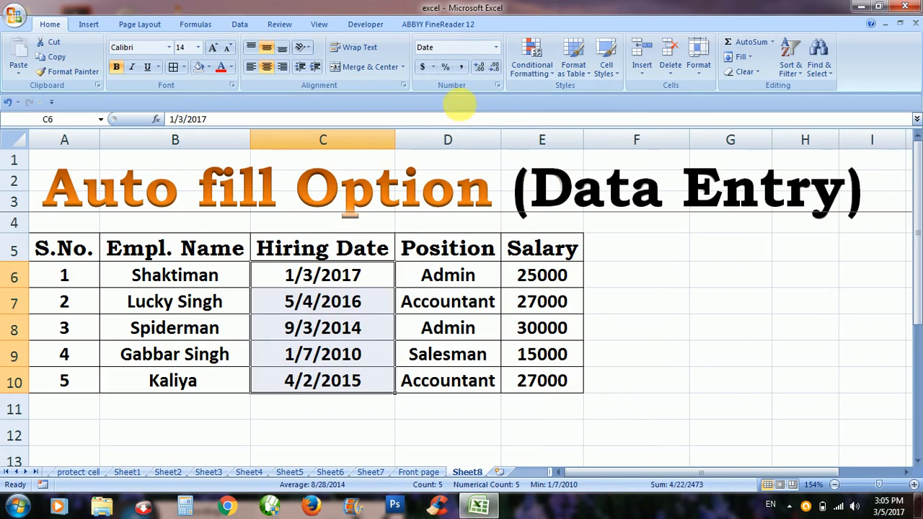
- Format the hiring dates in C6:C10 with the March-01 date type, showing only month name and two-digit year
{"action": "left_click", "coordinate": [496, 48]}
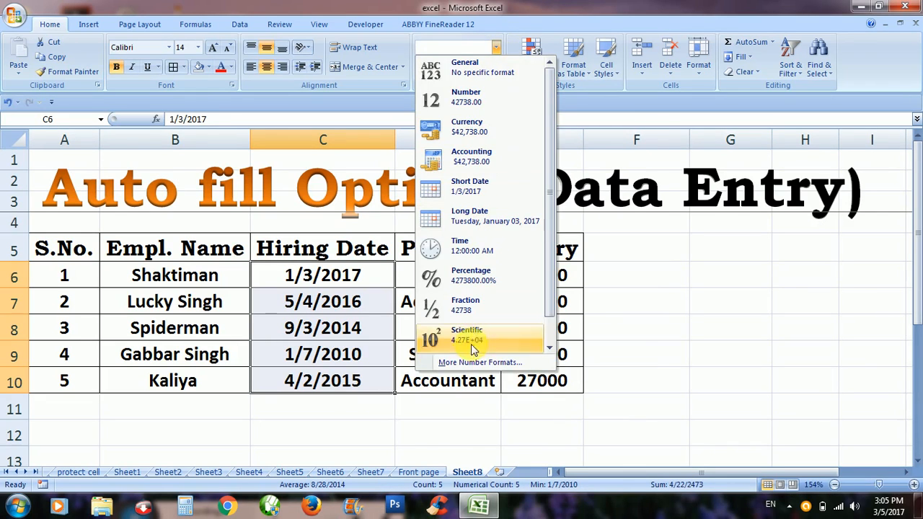
{"action": "left_click", "coordinate": [466, 364]}
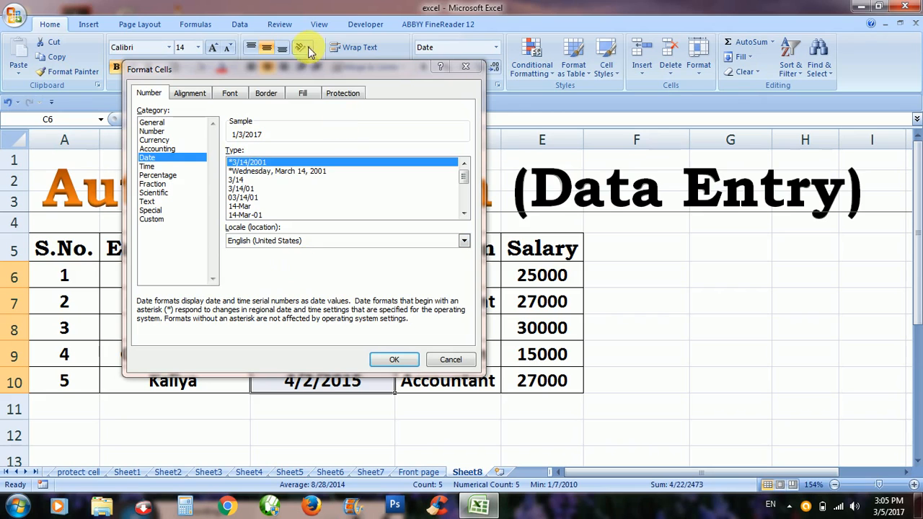
{"action": "left_click_drag", "start_coordinate": [300, 64], "coordinate": [662, 105]}
{"action": "left_click", "coordinate": [603, 225]}
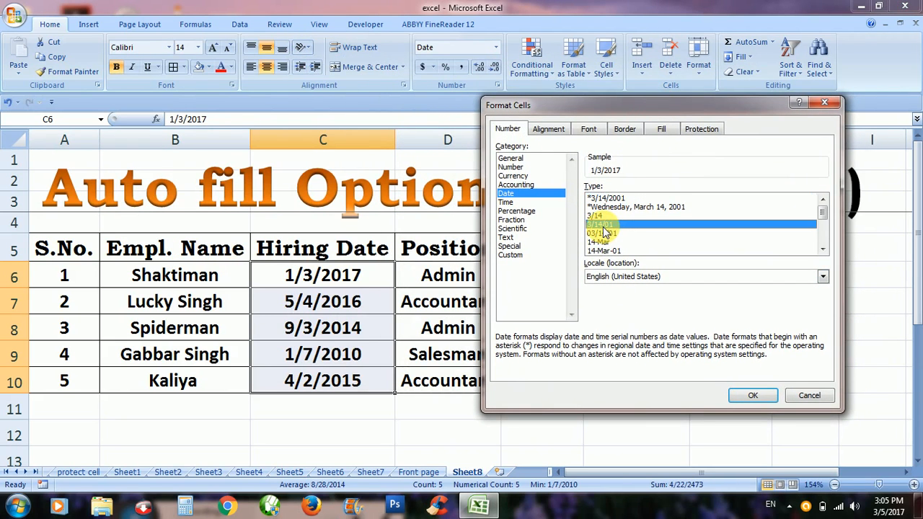
{"action": "left_click_drag", "start_coordinate": [824, 214], "coordinate": [826, 227]}
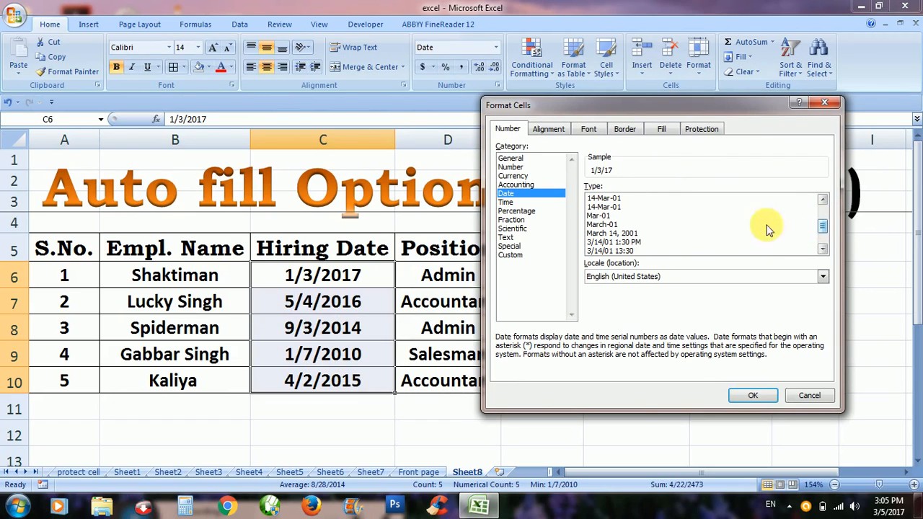
{"action": "left_click", "coordinate": [618, 235]}
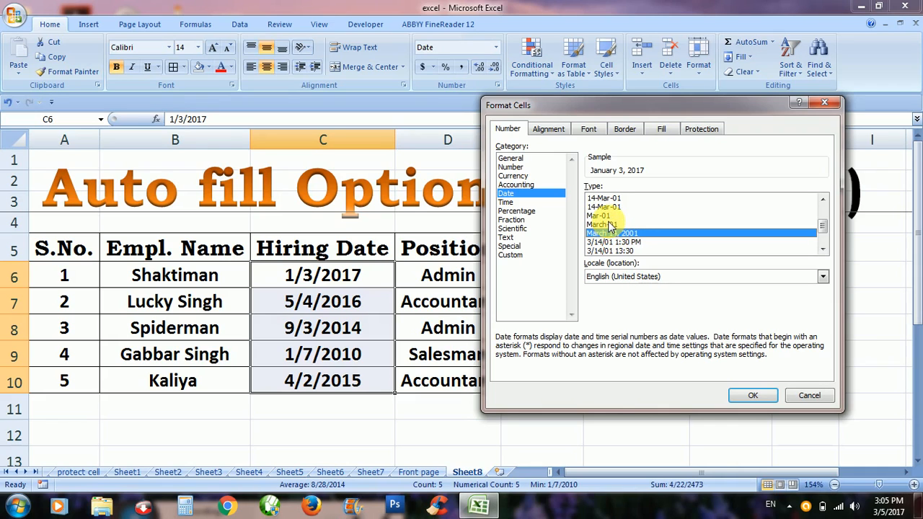
{"action": "left_click", "coordinate": [609, 224]}
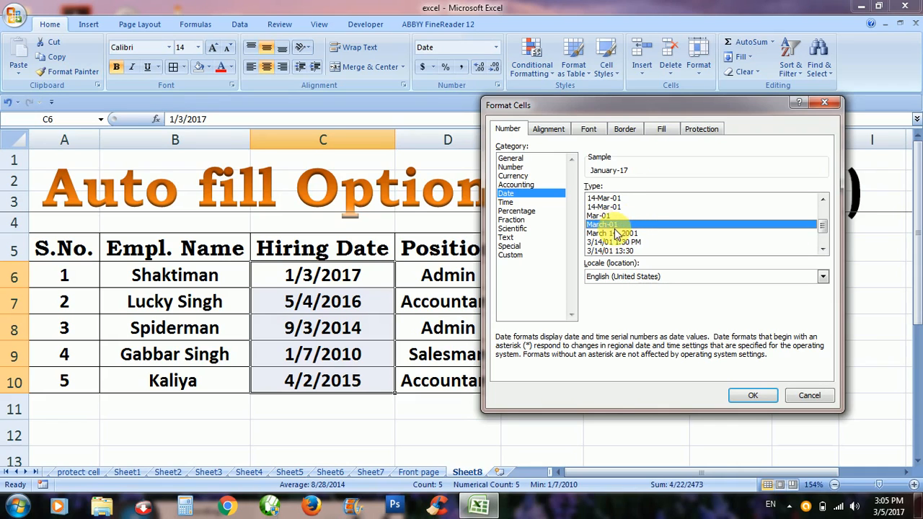
{"action": "left_click", "coordinate": [749, 396]}
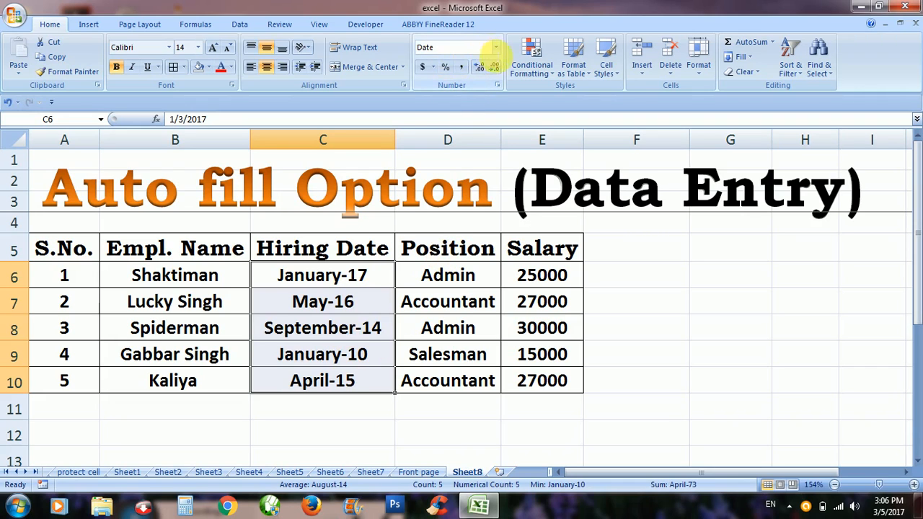
- Change the date type of the hiring dates in C6:C10 to 14-Mar-01
{"action": "left_click", "coordinate": [496, 47]}
{"action": "left_click", "coordinate": [541, 359]}
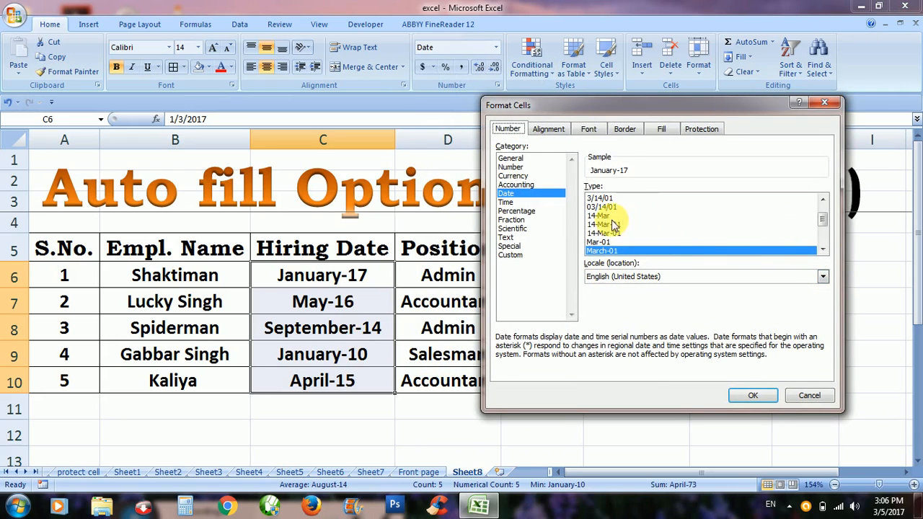
{"action": "left_click", "coordinate": [601, 225]}
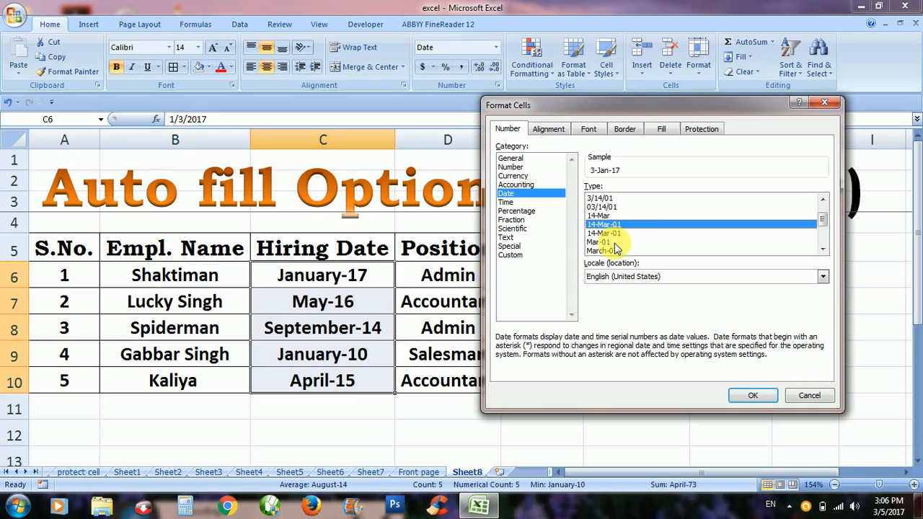
{"action": "left_click", "coordinate": [743, 395]}
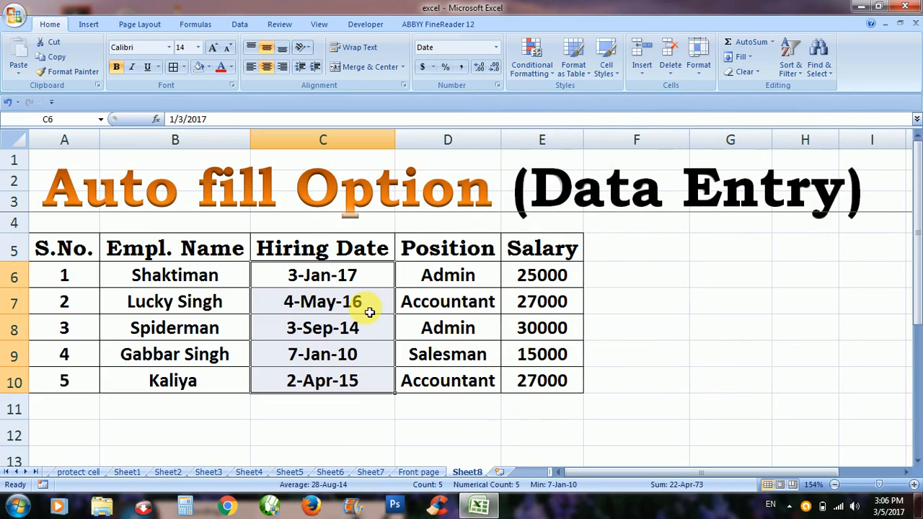
{"action": "left_click", "coordinate": [367, 310]}
{"action": "left_click", "coordinate": [298, 277]}
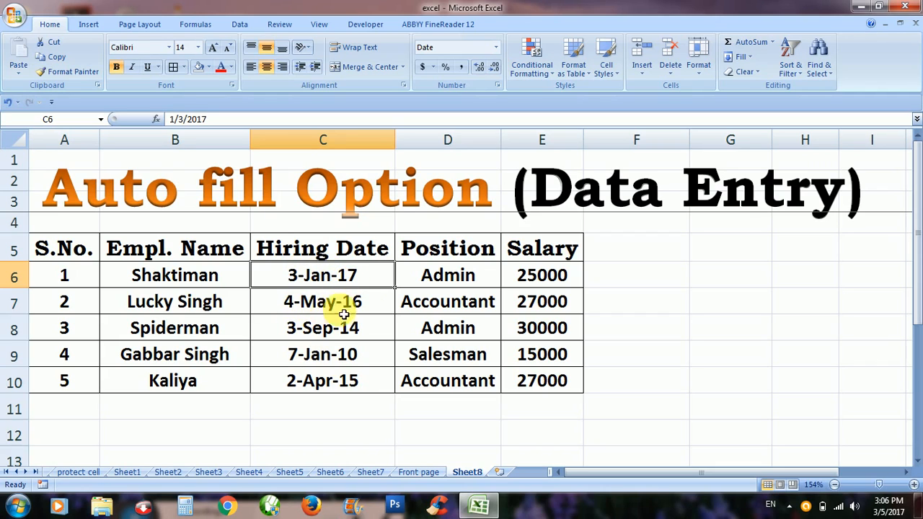
{"action": "left_click", "coordinate": [394, 377]}
{"action": "left_click_drag", "start_coordinate": [373, 276], "coordinate": [372, 362]}
{"action": "left_click", "coordinate": [367, 377]}
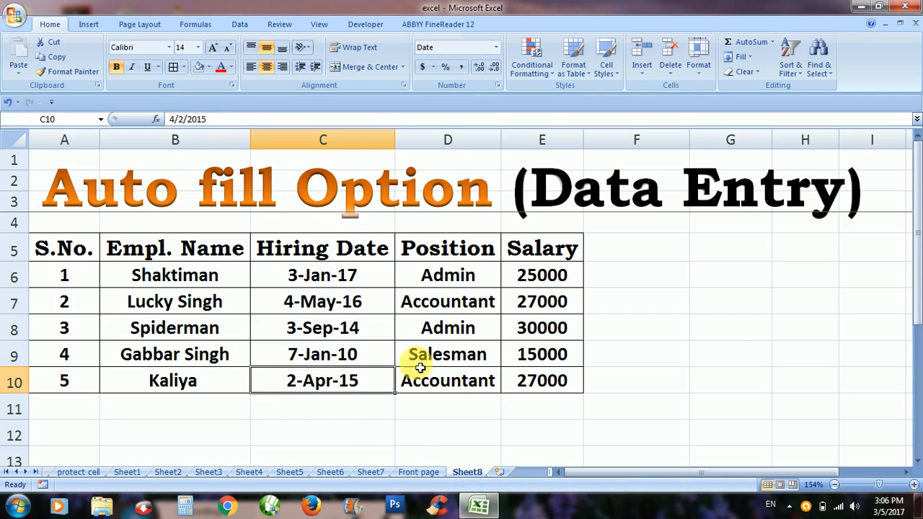
- Total the salaries in cell E11 with the formula =SUM(E6:E10)
{"action": "left_click_drag", "start_coordinate": [546, 273], "coordinate": [537, 383]}
{"action": "left_click", "coordinate": [534, 410]}
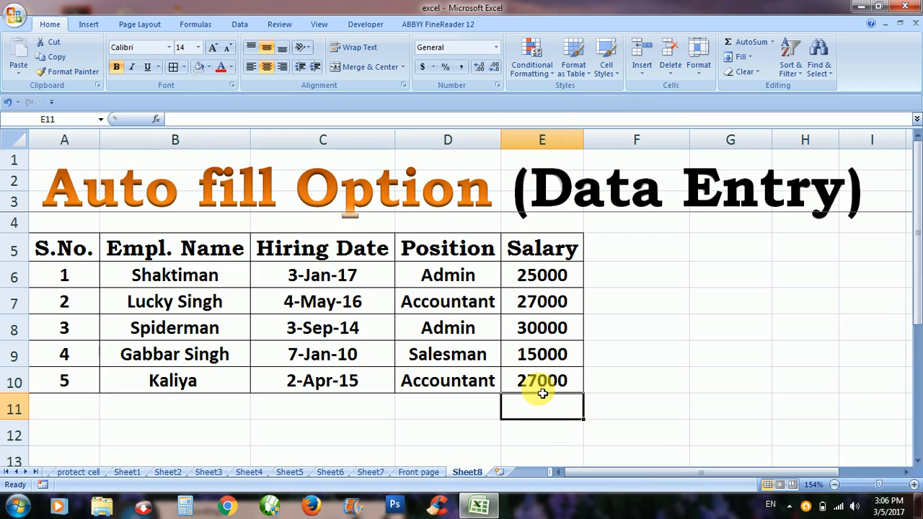
{"action": "type", "text": "="}
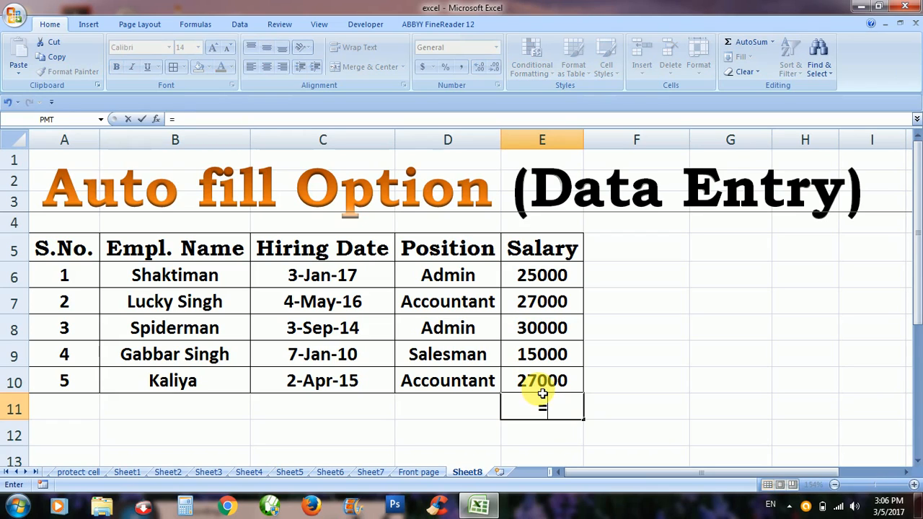
{"action": "type", "text": "sum"}
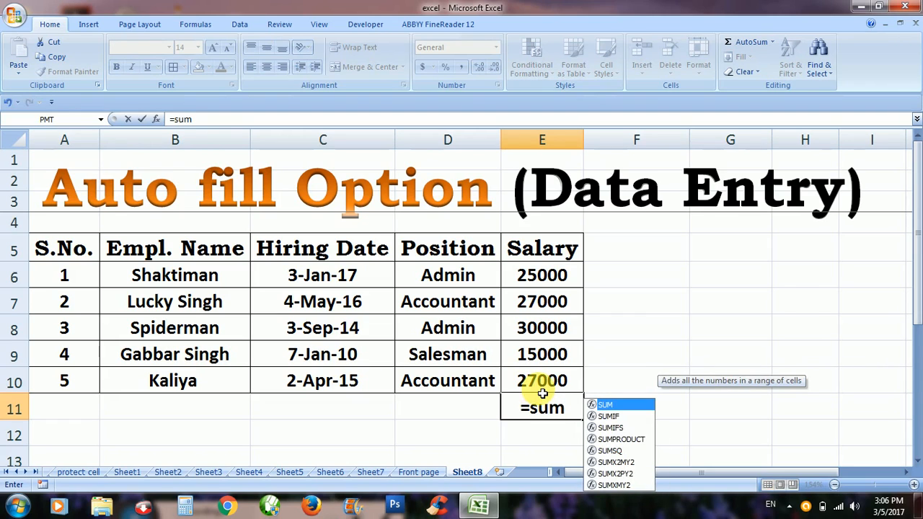
{"action": "type", "text": "("}
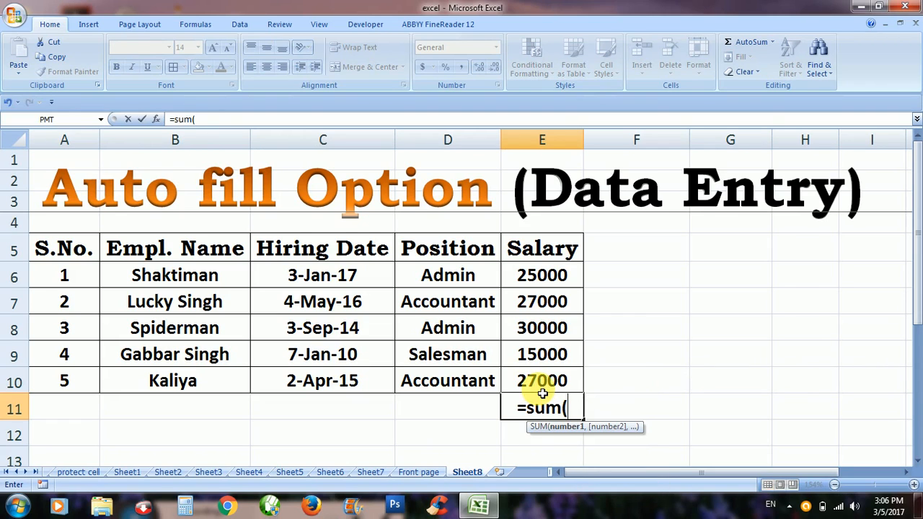
{"action": "key", "text": "Up"}
{"action": "key", "text": "Up"}
{"action": "key", "text": "Up"}
{"action": "key", "text": "Up"}
{"action": "key", "text": "Up"}
{"action": "key", "text": "shift+Down"}
{"action": "key", "text": "shift+Down"}
{"action": "key", "text": "shift+Down"}
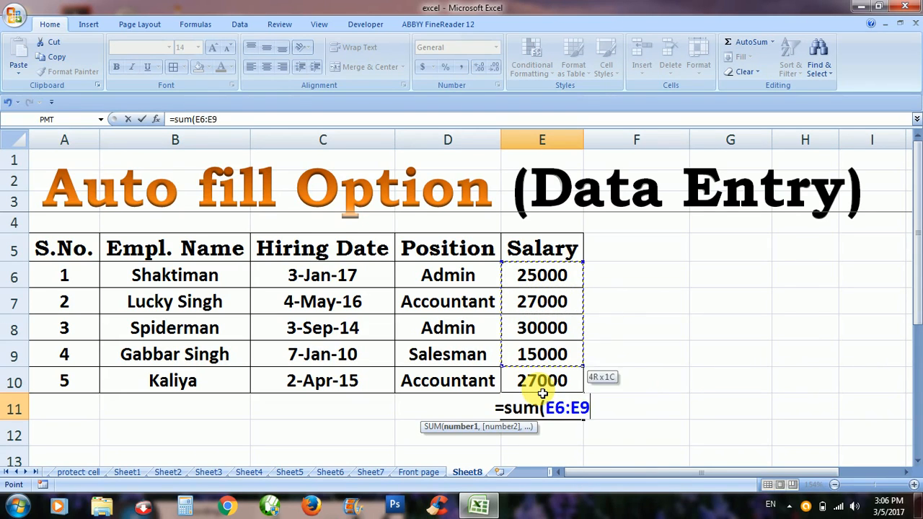
{"action": "key", "text": "shift+Down"}
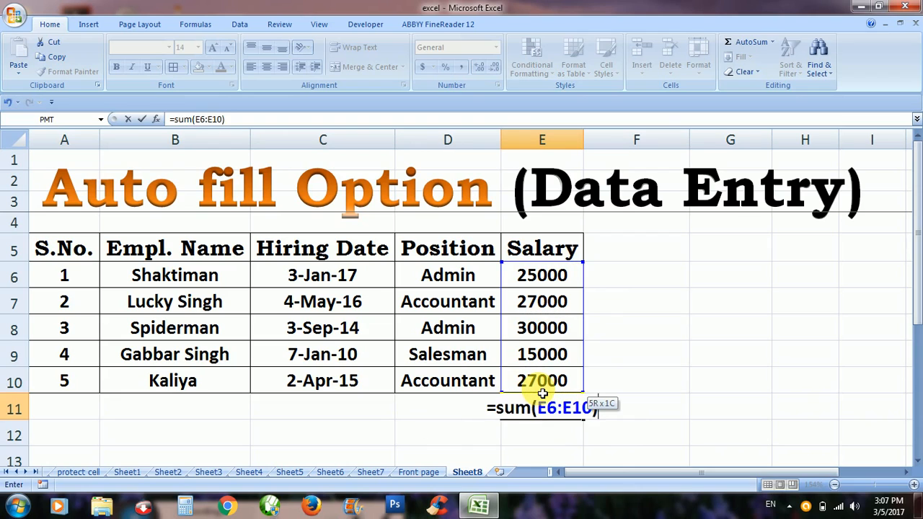
{"action": "key", "text": "Return"}
- Increase the font size of the salary total in E11 to 16 and colour it standard green
{"action": "left_click", "coordinate": [542, 396]}
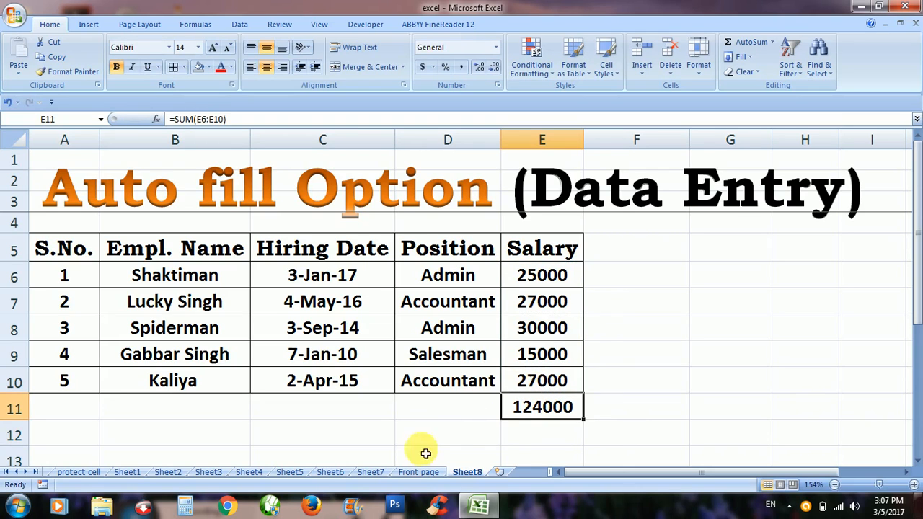
{"action": "left_click", "coordinate": [213, 47]}
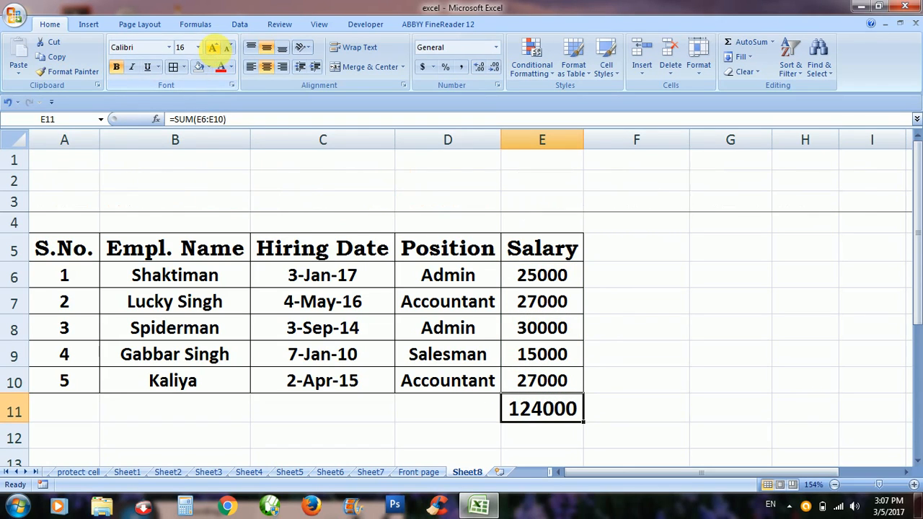
{"action": "left_click", "coordinate": [233, 67]}
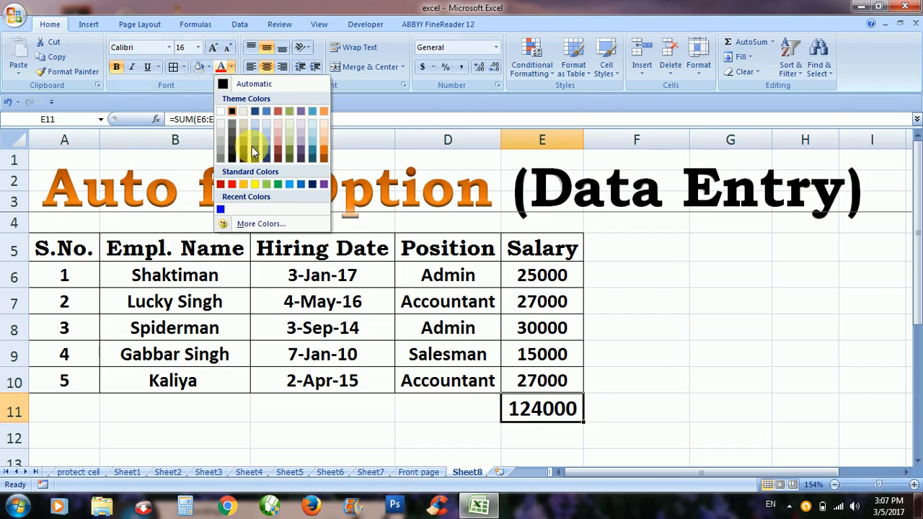
{"action": "left_click", "coordinate": [278, 185]}
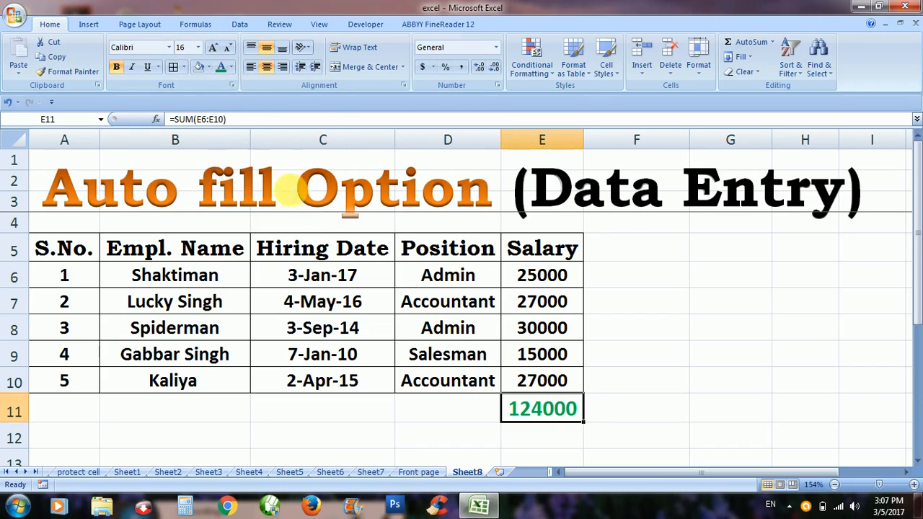
- Clear the salary total in E11 and total E6:E10 there again with AutoSum
{"action": "left_click", "coordinate": [480, 417]}
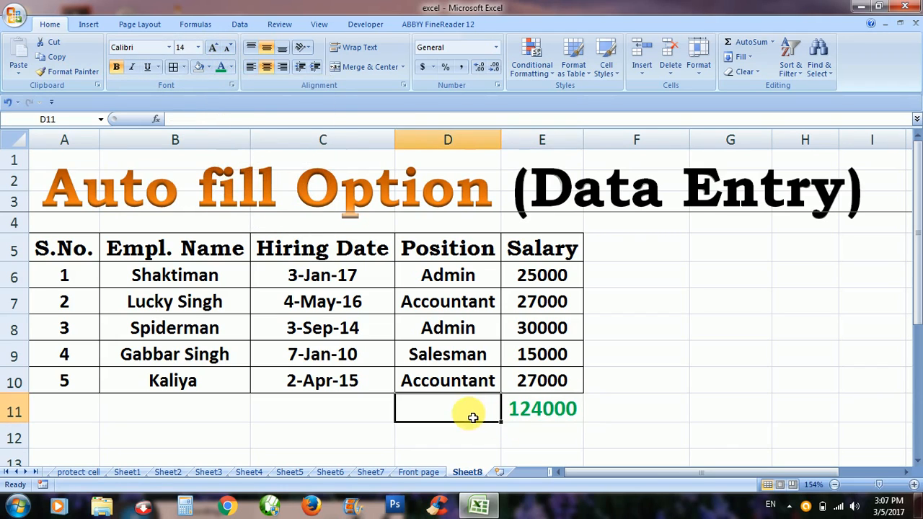
{"action": "left_click", "coordinate": [548, 409]}
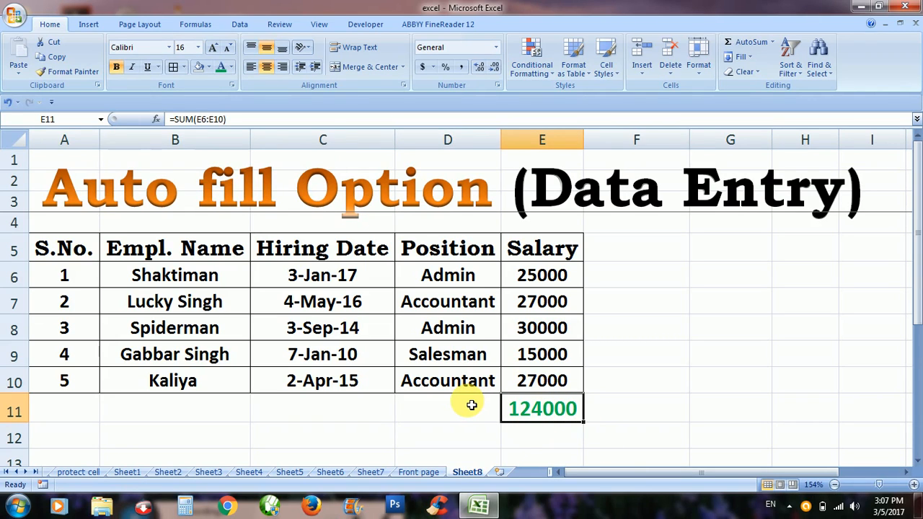
{"action": "key", "text": "Delete"}
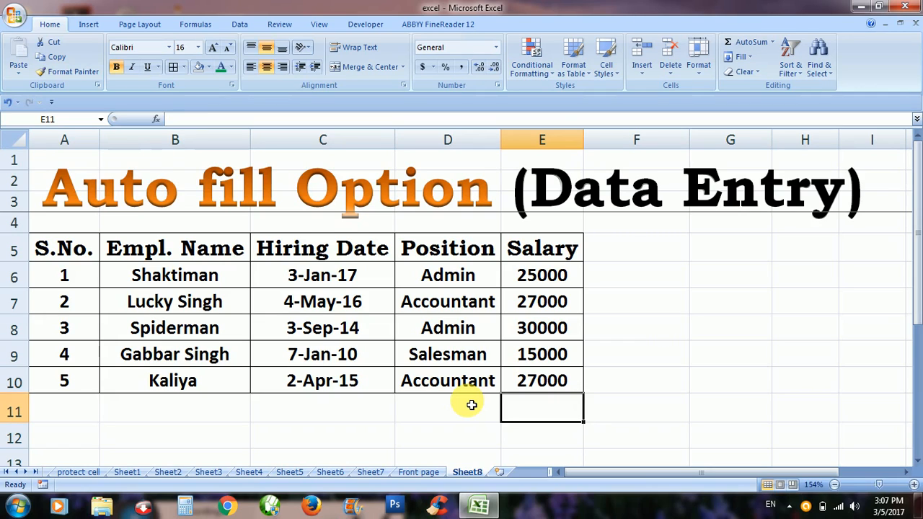
{"action": "key", "text": "alt"}
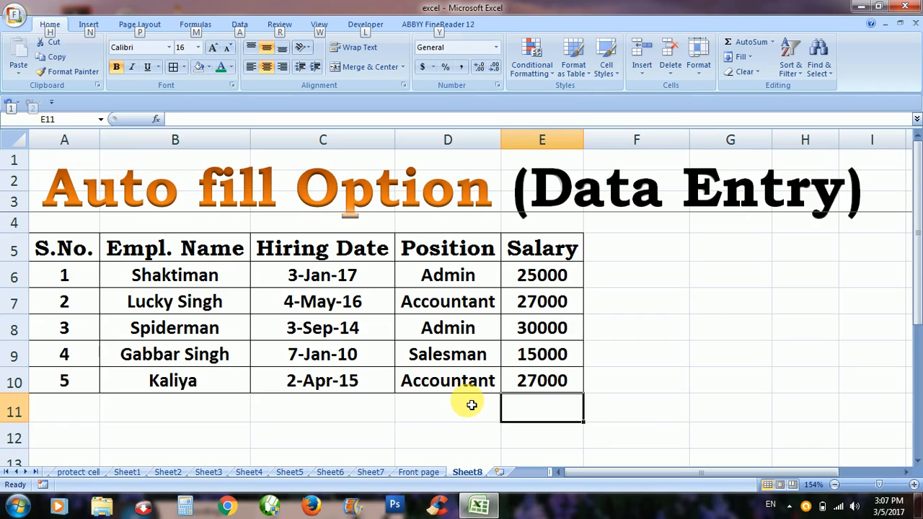
{"action": "key", "text": "h"}
{"action": "key", "text": "u"}
{"action": "key", "text": "s"}
{"action": "key", "text": "Return"}
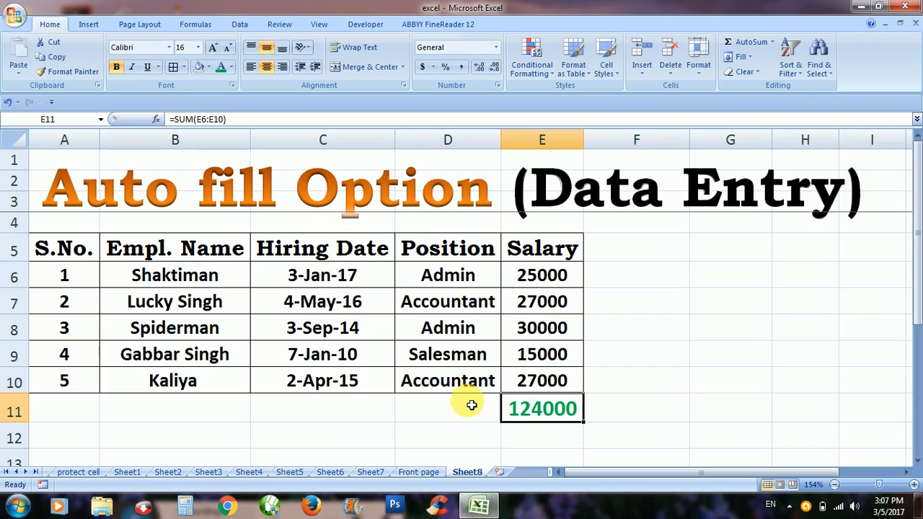
- Auto fill the serial numbers in A6:A10 down the column to 13, and undo the fill
{"action": "left_click", "coordinate": [78, 280]}
{"action": "left_click_drag", "start_coordinate": [80, 291], "coordinate": [78, 374]}
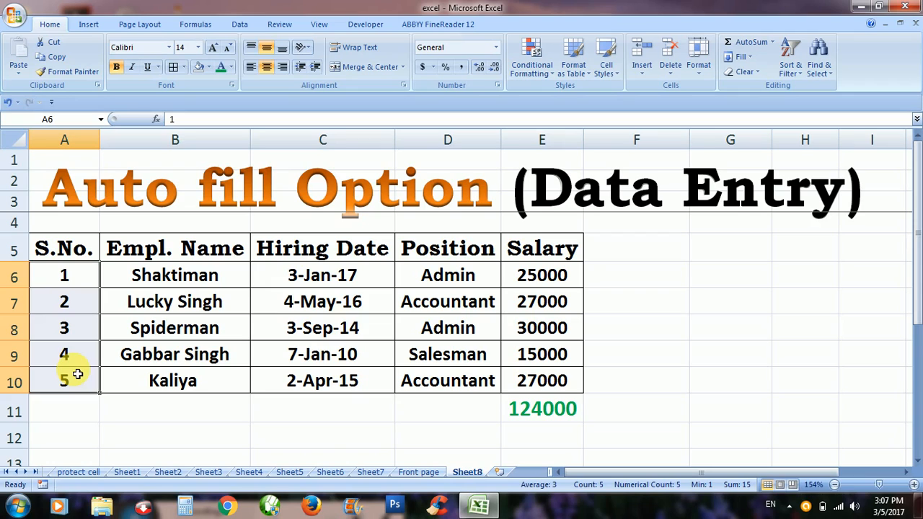
{"action": "left_click", "coordinate": [82, 404]}
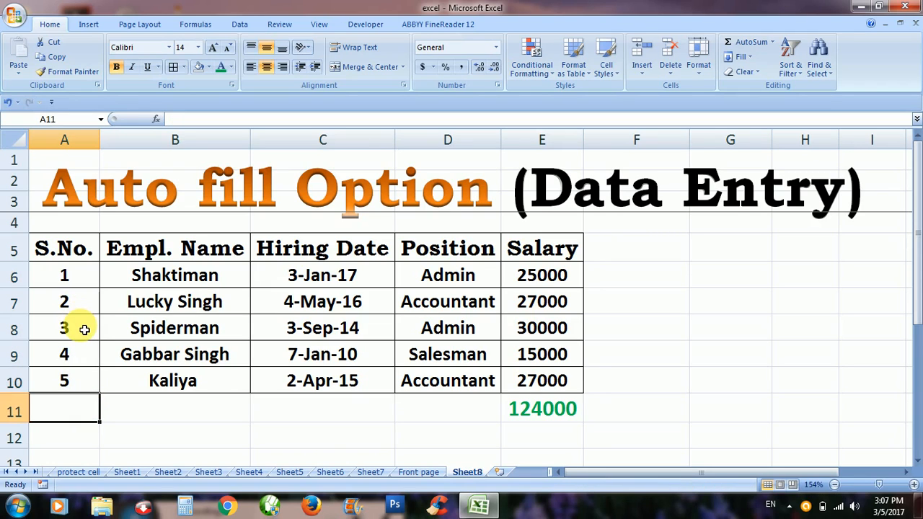
{"action": "left_click_drag", "start_coordinate": [80, 271], "coordinate": [98, 460]}
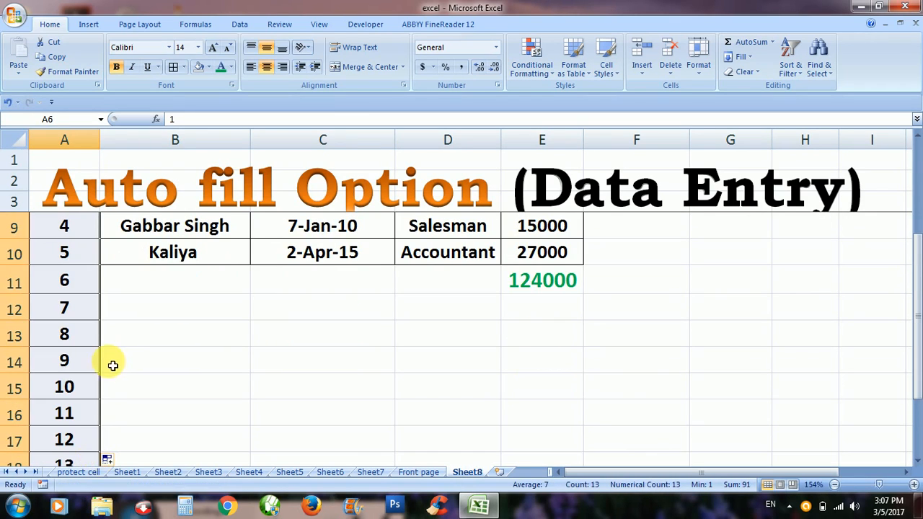
{"action": "key", "text": "ctrl+z"}
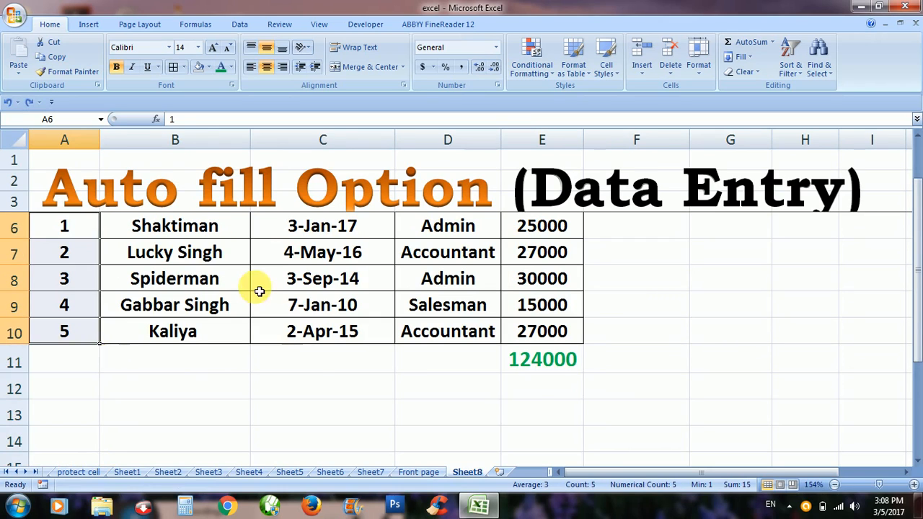
{"action": "left_click", "coordinate": [261, 285]}
{"action": "left_click", "coordinate": [379, 252]}
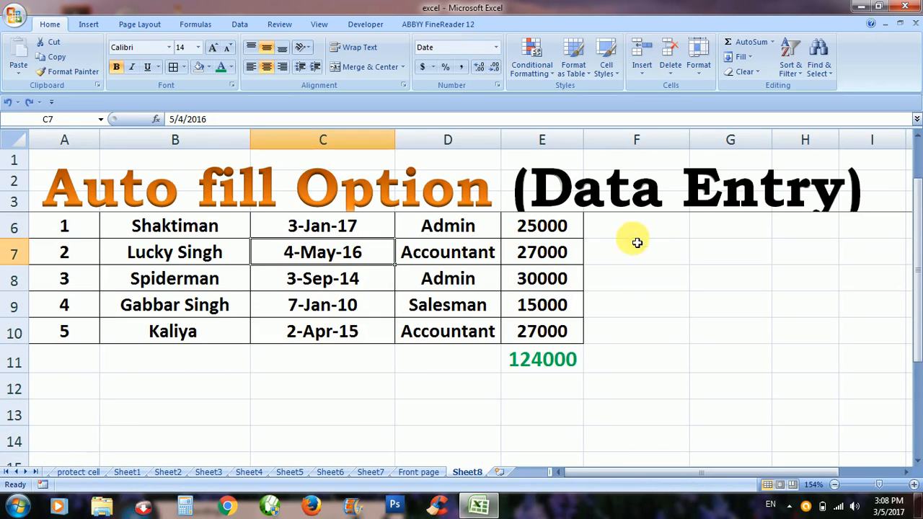
{"action": "left_click_drag", "start_coordinate": [918, 254], "coordinate": [918, 256]}
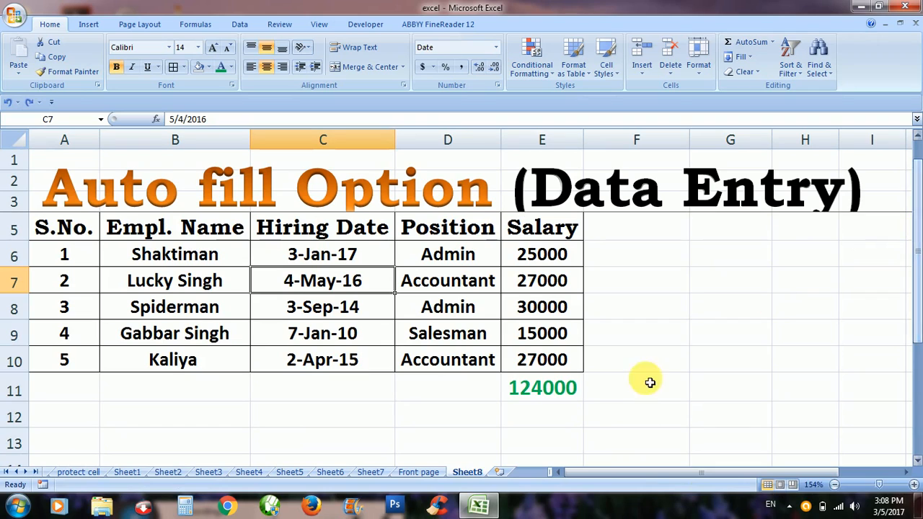
{"action": "left_click", "coordinate": [491, 357]}
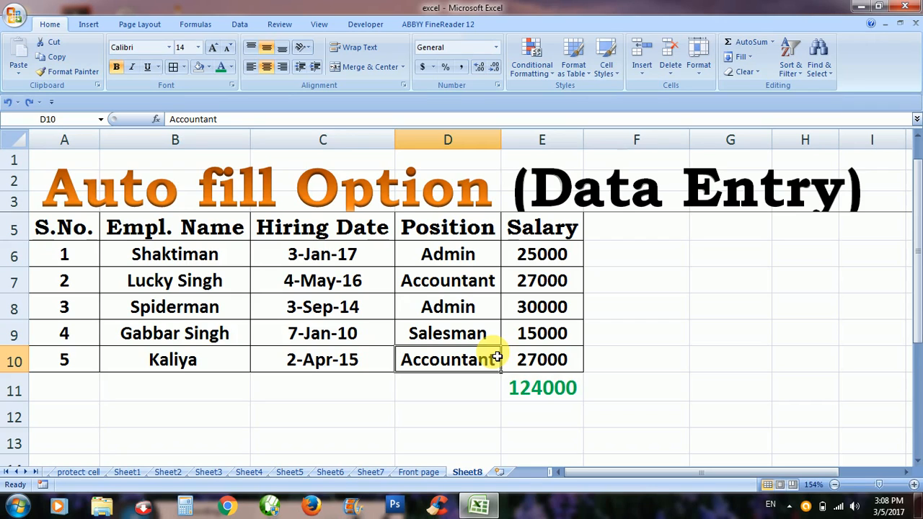
{"action": "left_click", "coordinate": [489, 277]}
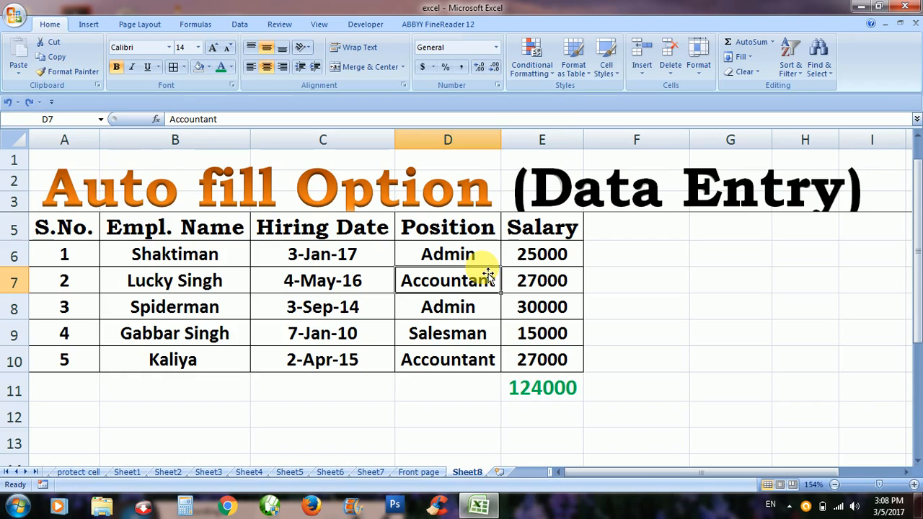
- Switch to the Front page worksheet
{"action": "left_click", "coordinate": [426, 473]}
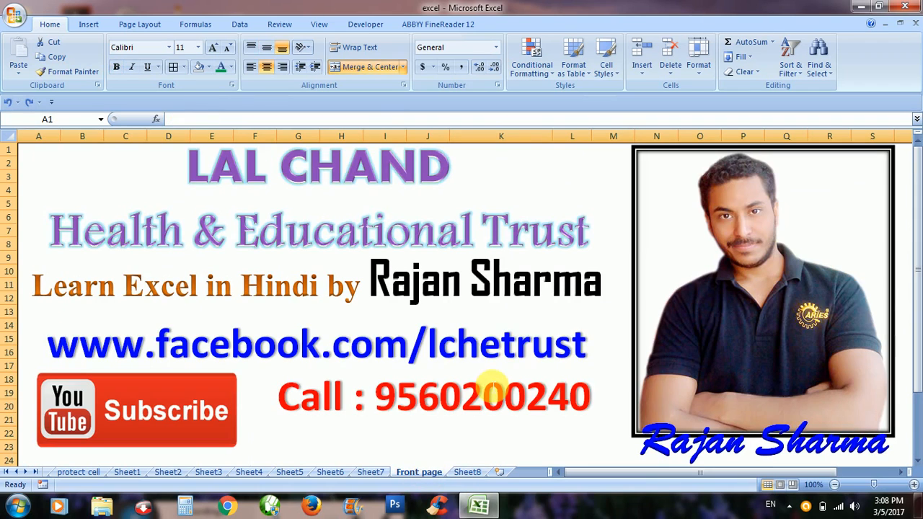